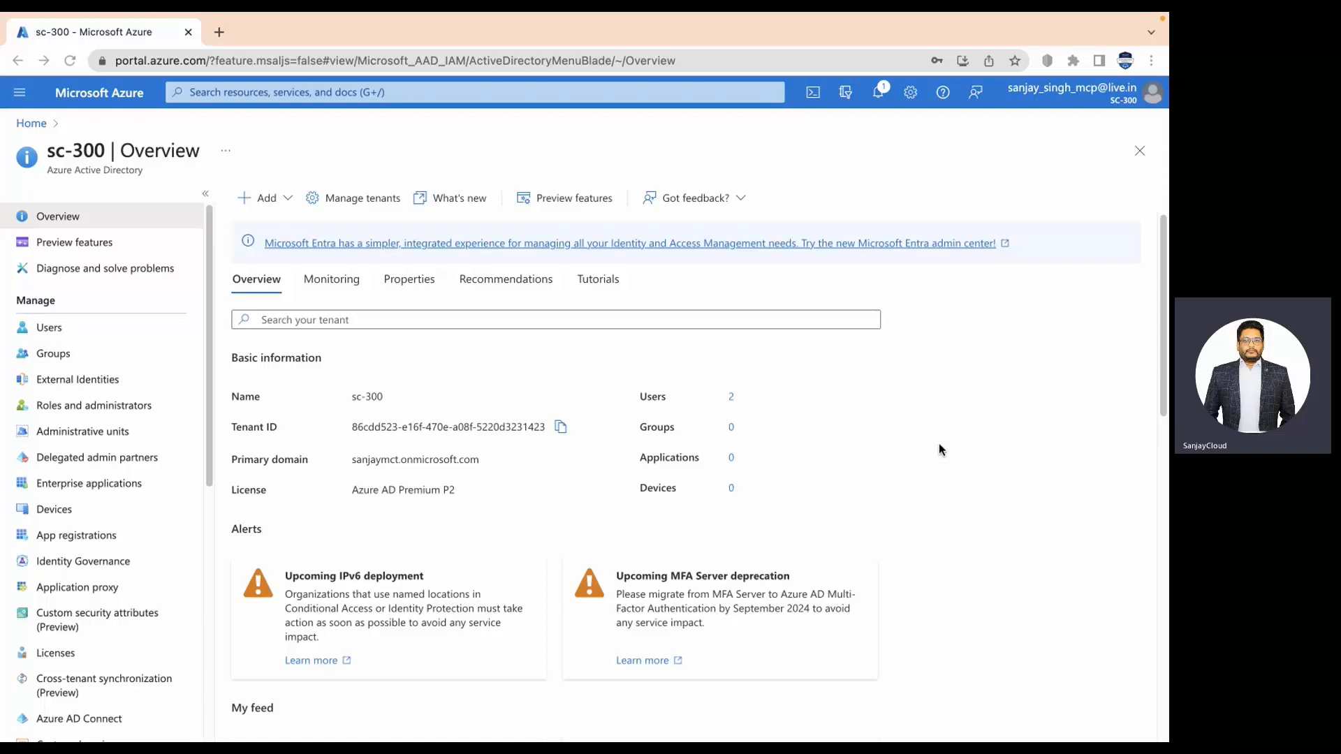
# - Open the assigned roles of the user admuser and bring up the directory roles available for assignment
pyautogui.click(52, 328)
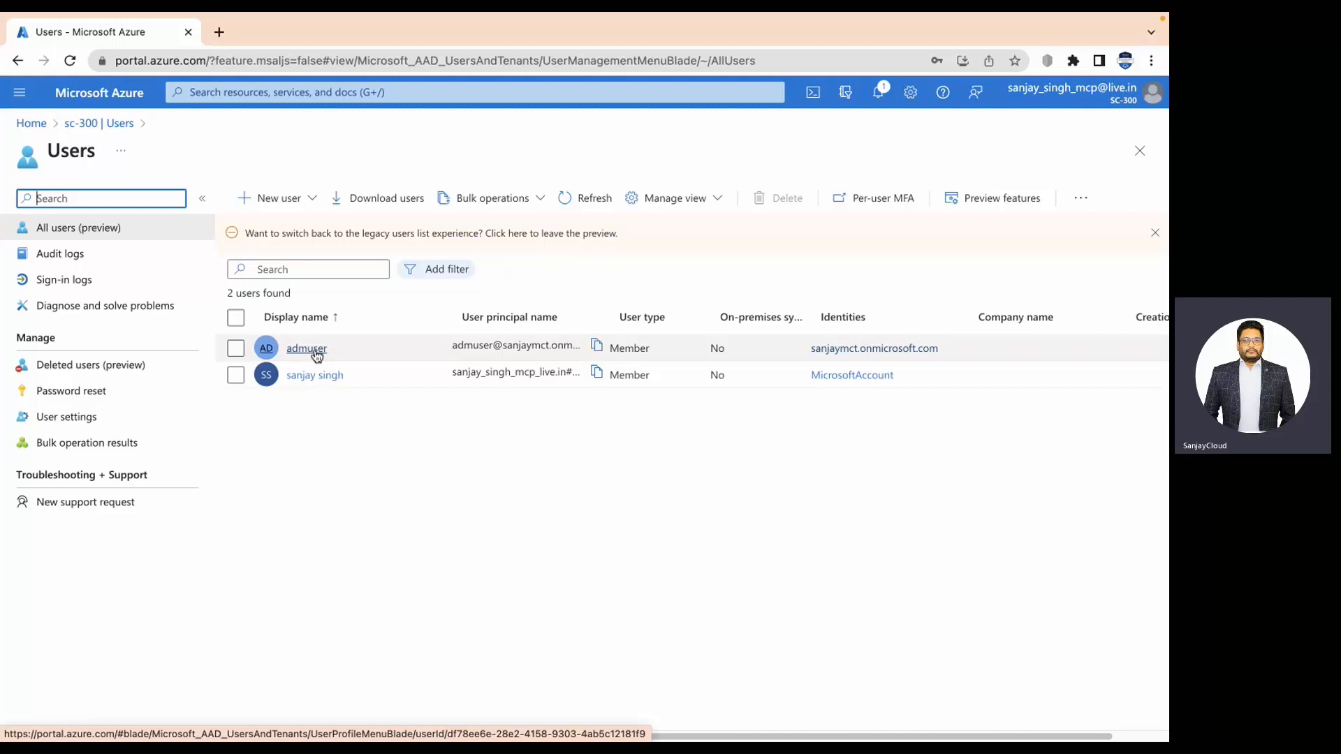
pyautogui.click(317, 355)
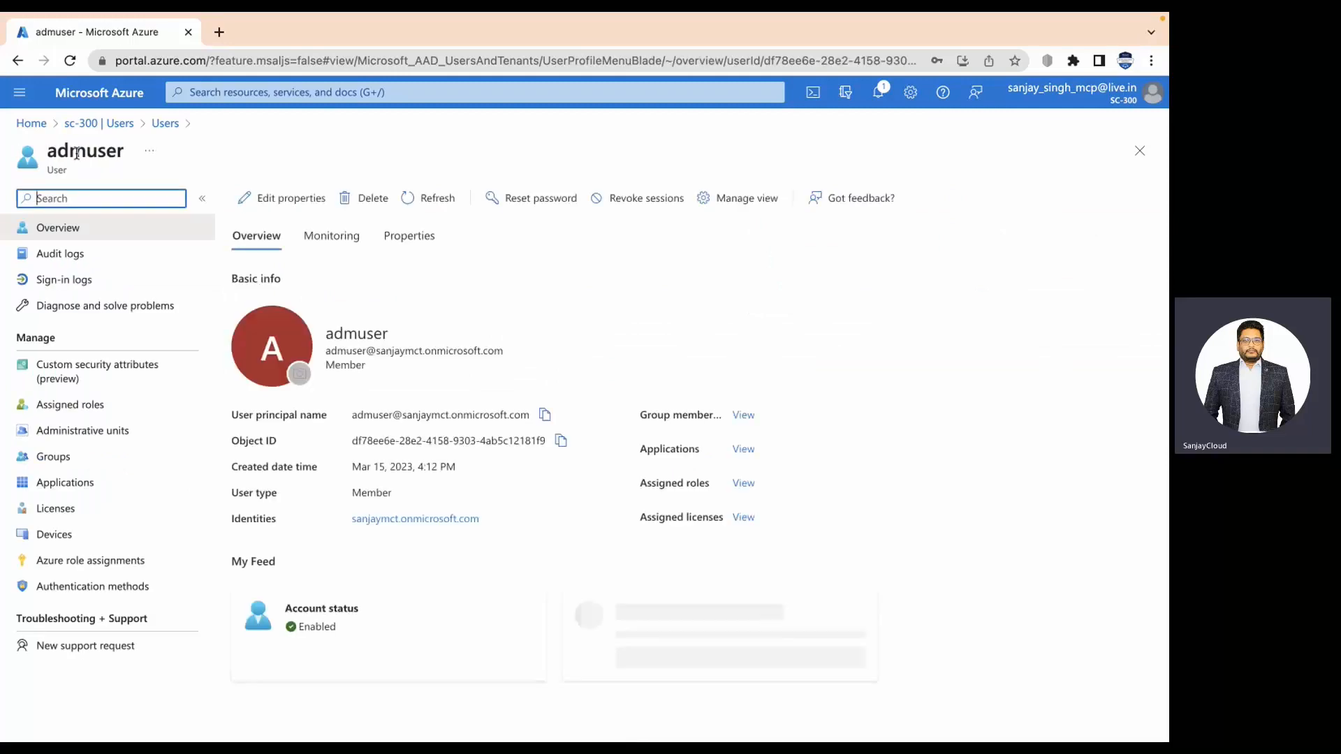
pyautogui.click(76, 410)
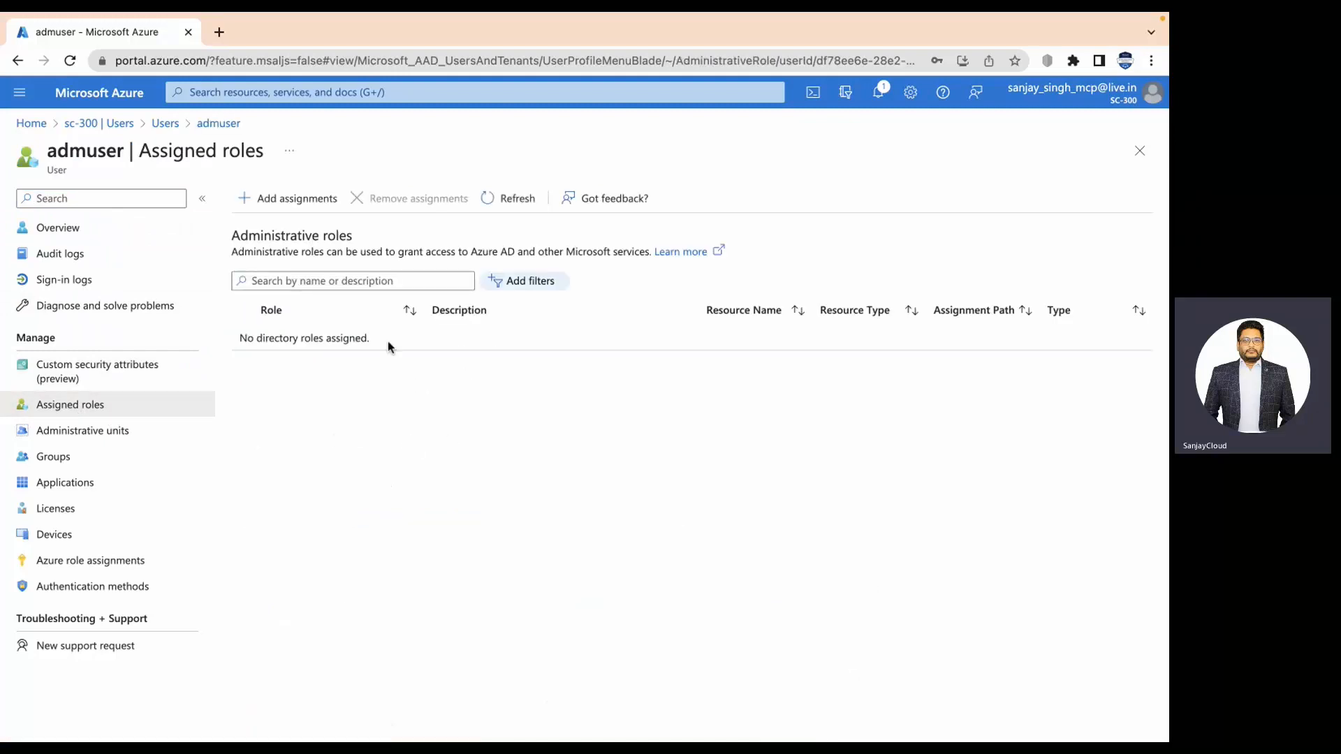
pyautogui.click(279, 204)
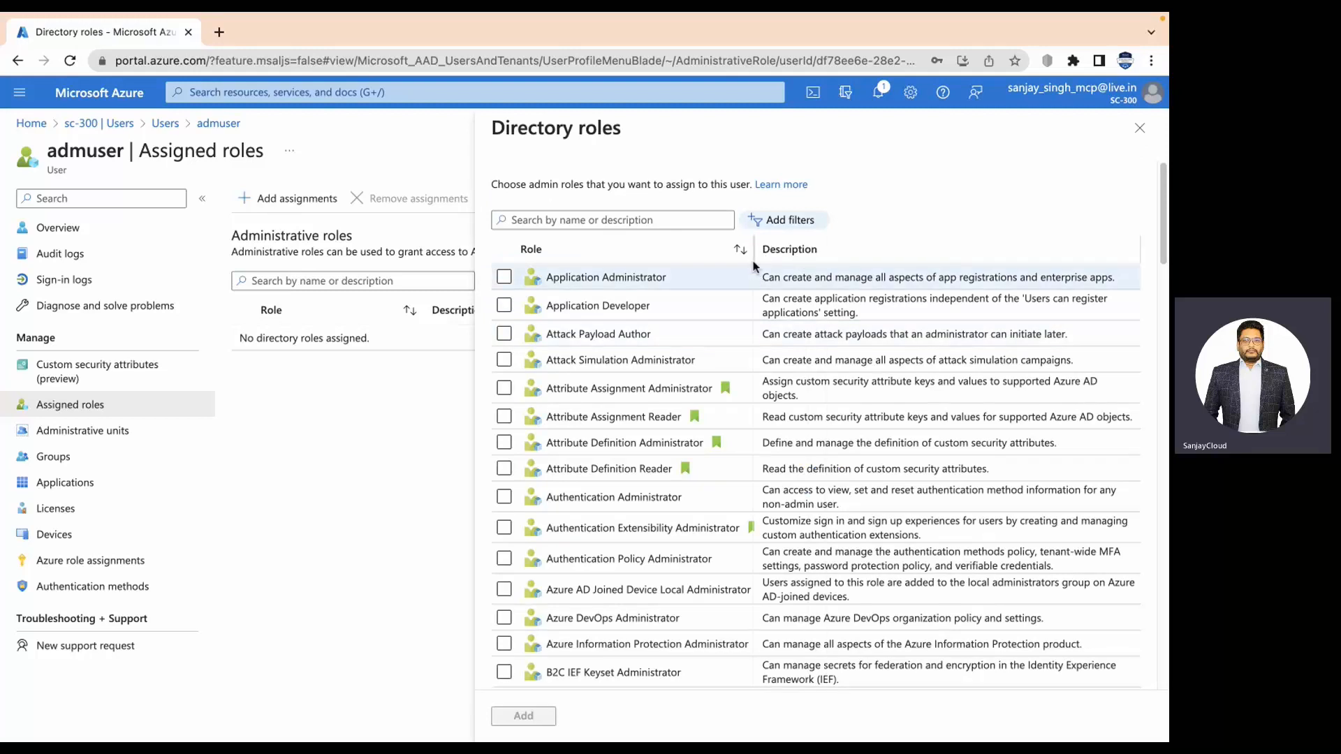
pyautogui.moveTo(755, 262); pyautogui.dragTo(752, 262)
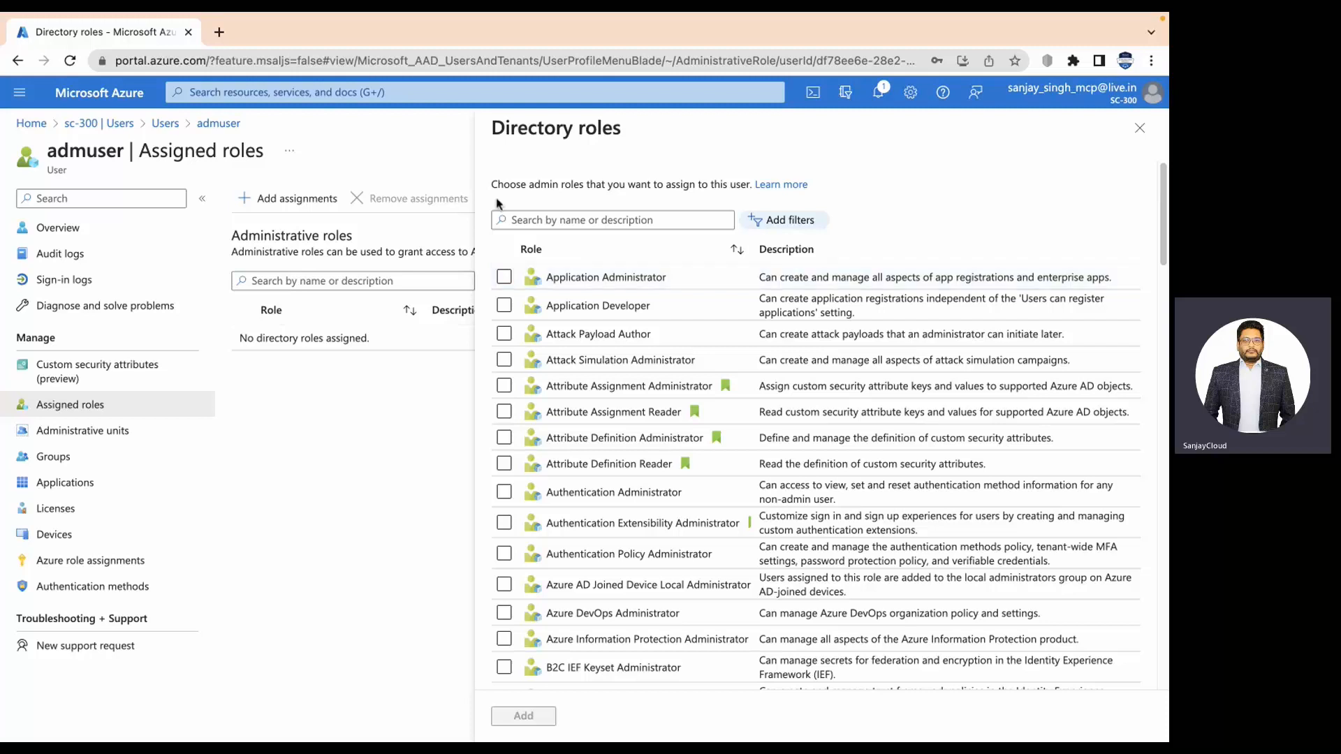
pyautogui.moveTo(492, 184); pyautogui.dragTo(824, 190)
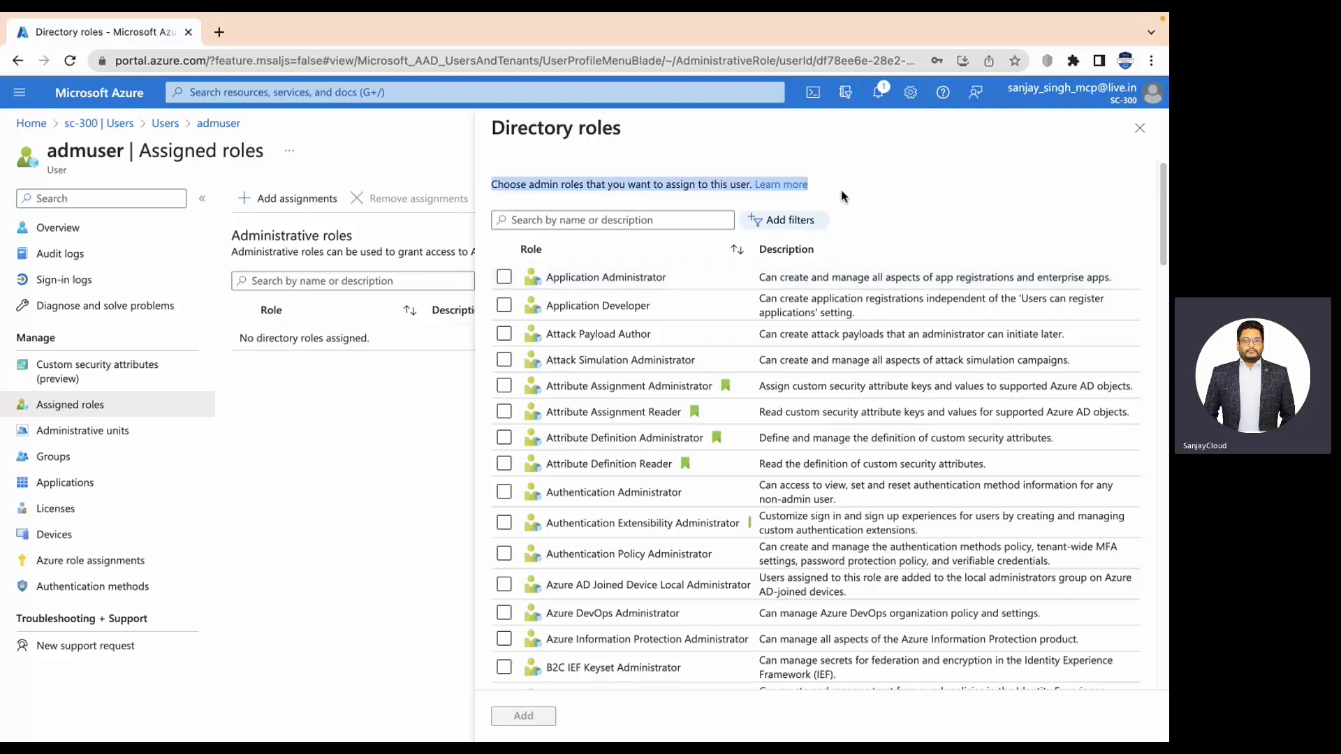
pyautogui.click(569, 181)
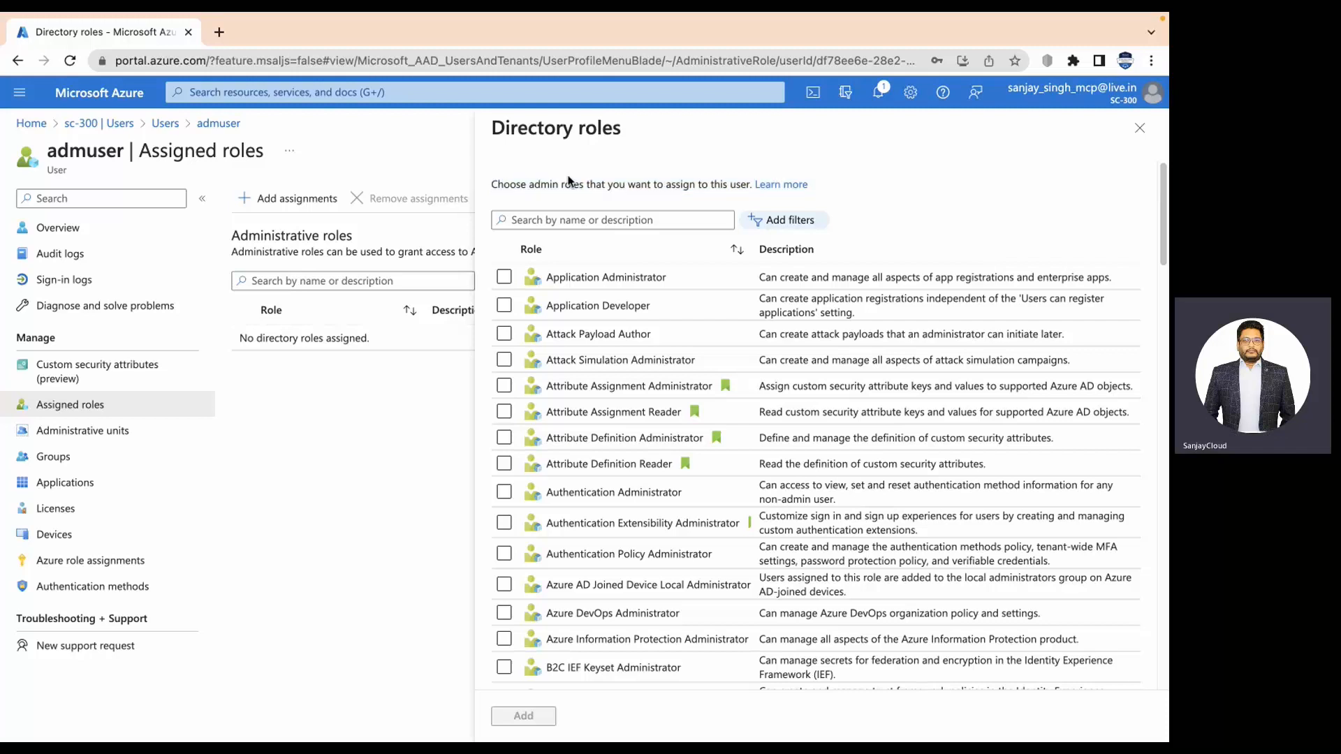
pyautogui.moveTo(498, 184); pyautogui.dragTo(666, 178)
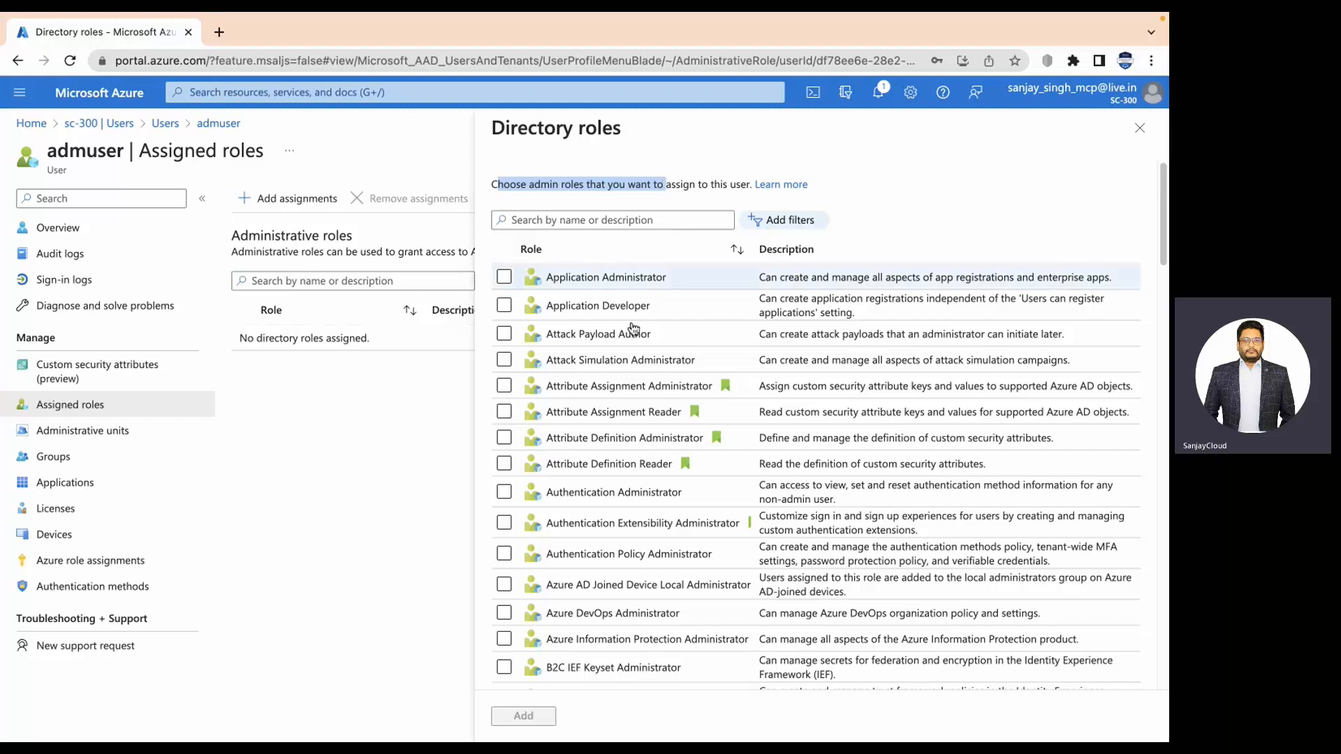
# - Search the directory roles for "glo" and assign the Global Administrator role to admuser
pyautogui.click(580, 219)
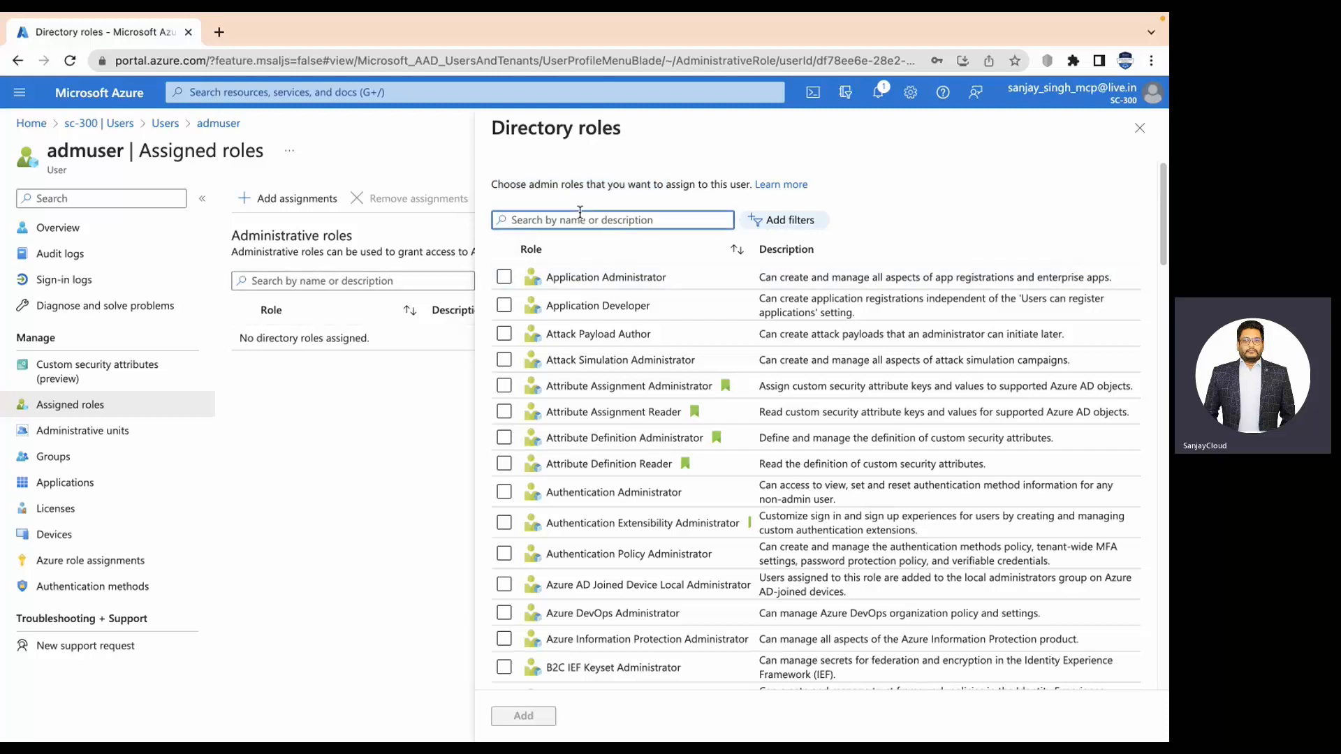
pyautogui.write('gloa')
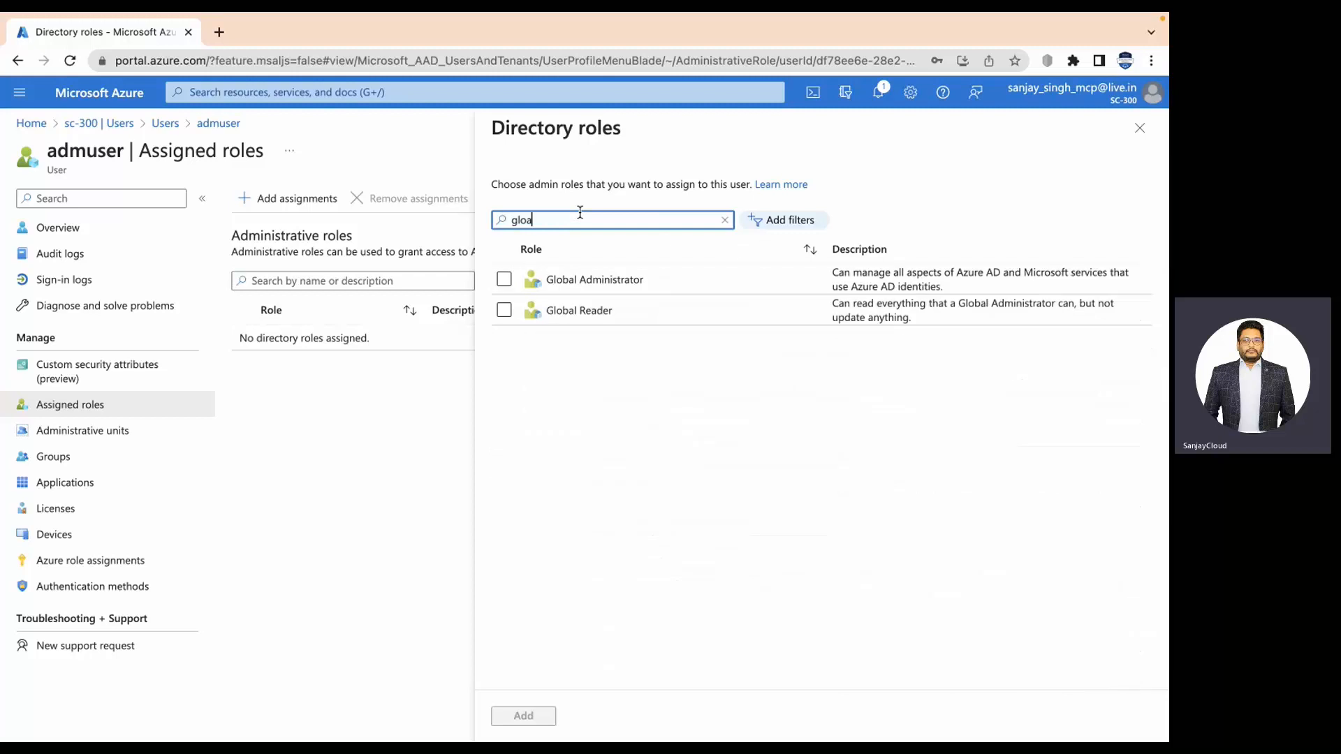
pyautogui.press('BackSpace')
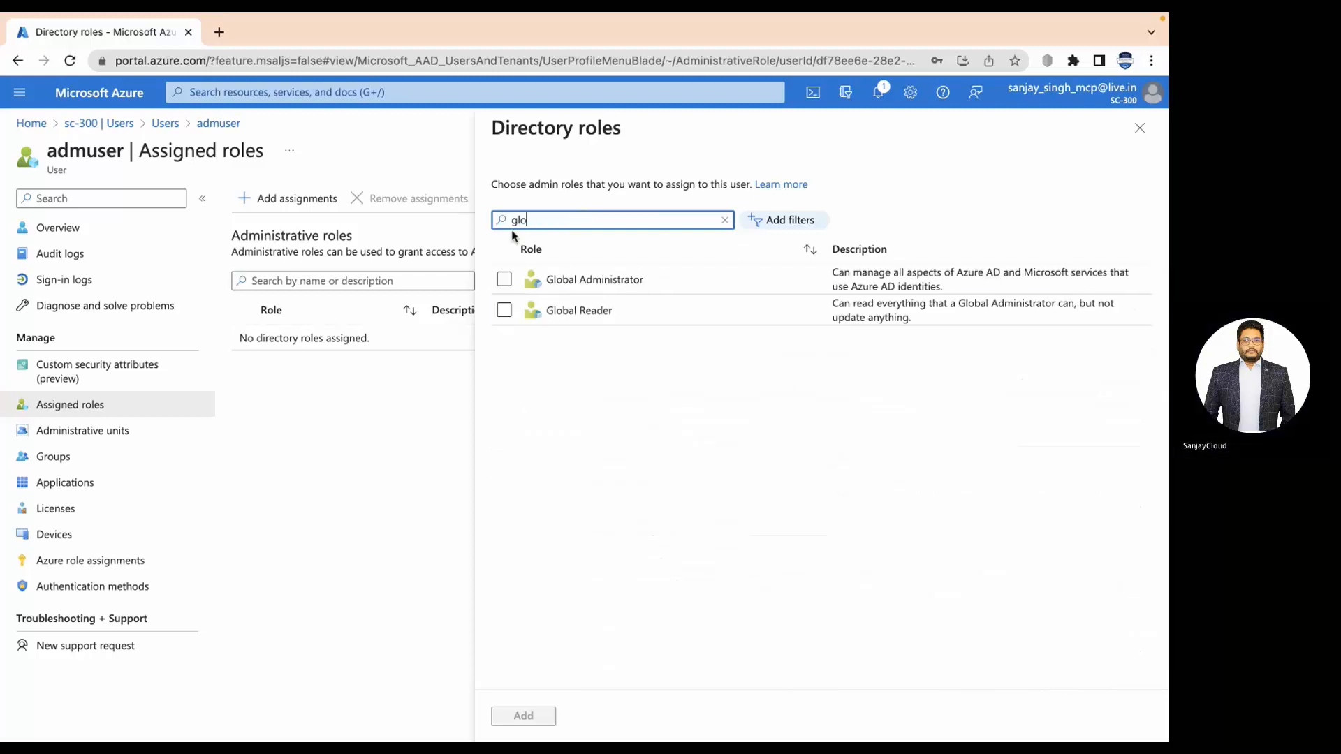
pyautogui.click(507, 285)
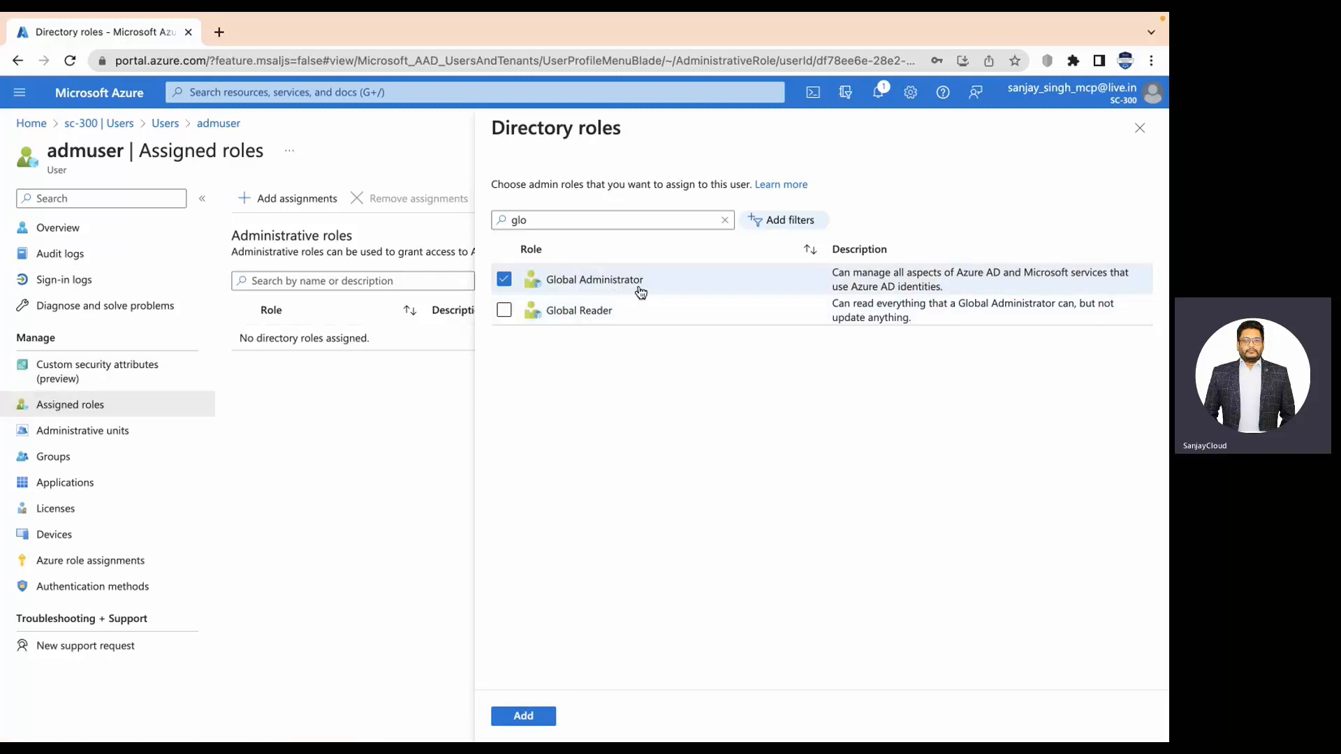
pyautogui.click(523, 716)
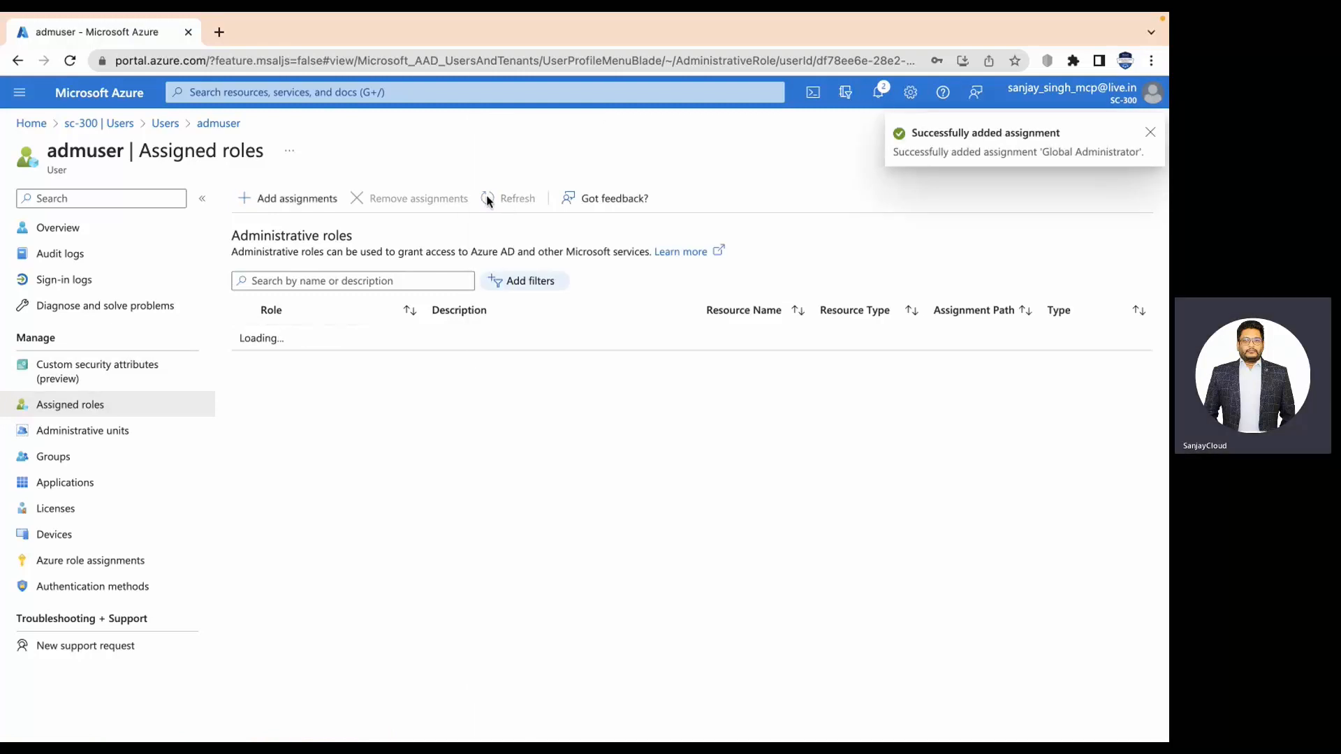
# - Refresh admuser's list of assigned administrative roles to check the new assignment
pyautogui.click(510, 200)
pyautogui.click(502, 200)
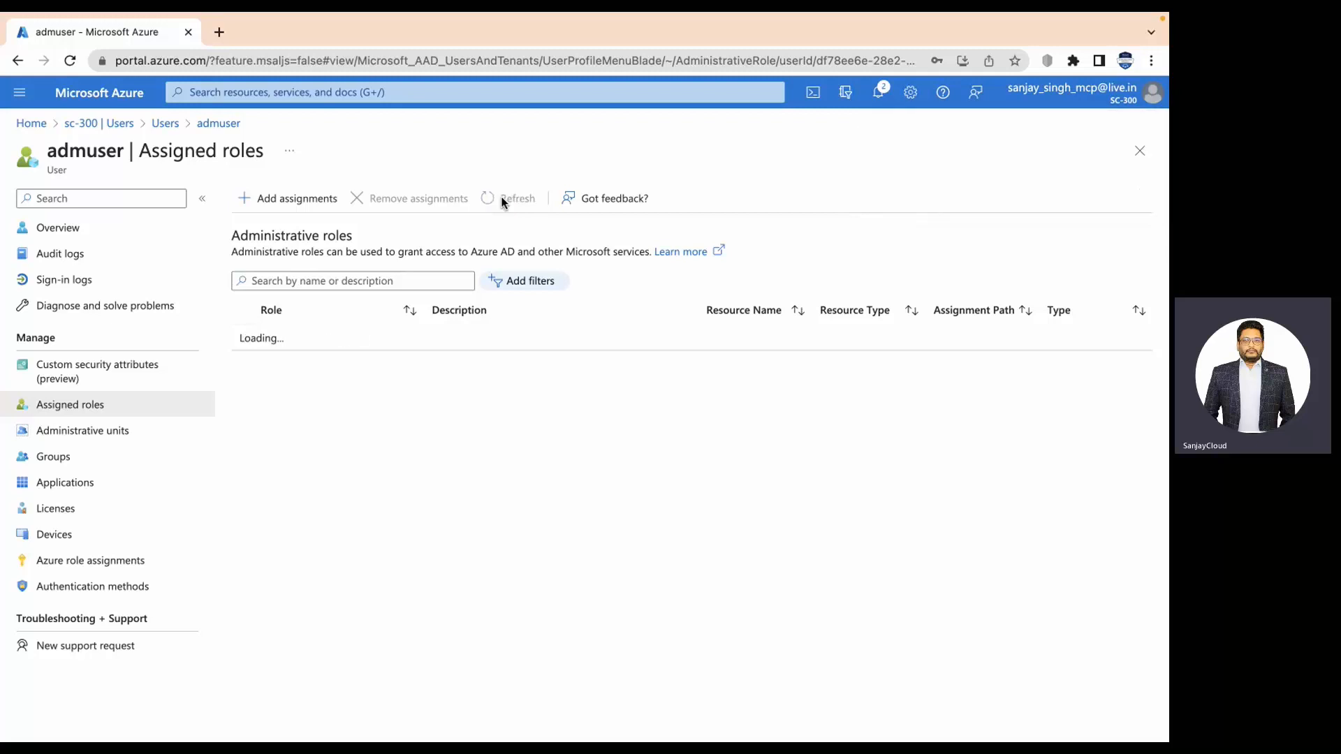
pyautogui.click(502, 199)
pyautogui.click(493, 201)
pyautogui.click(493, 201)
pyautogui.click(493, 200)
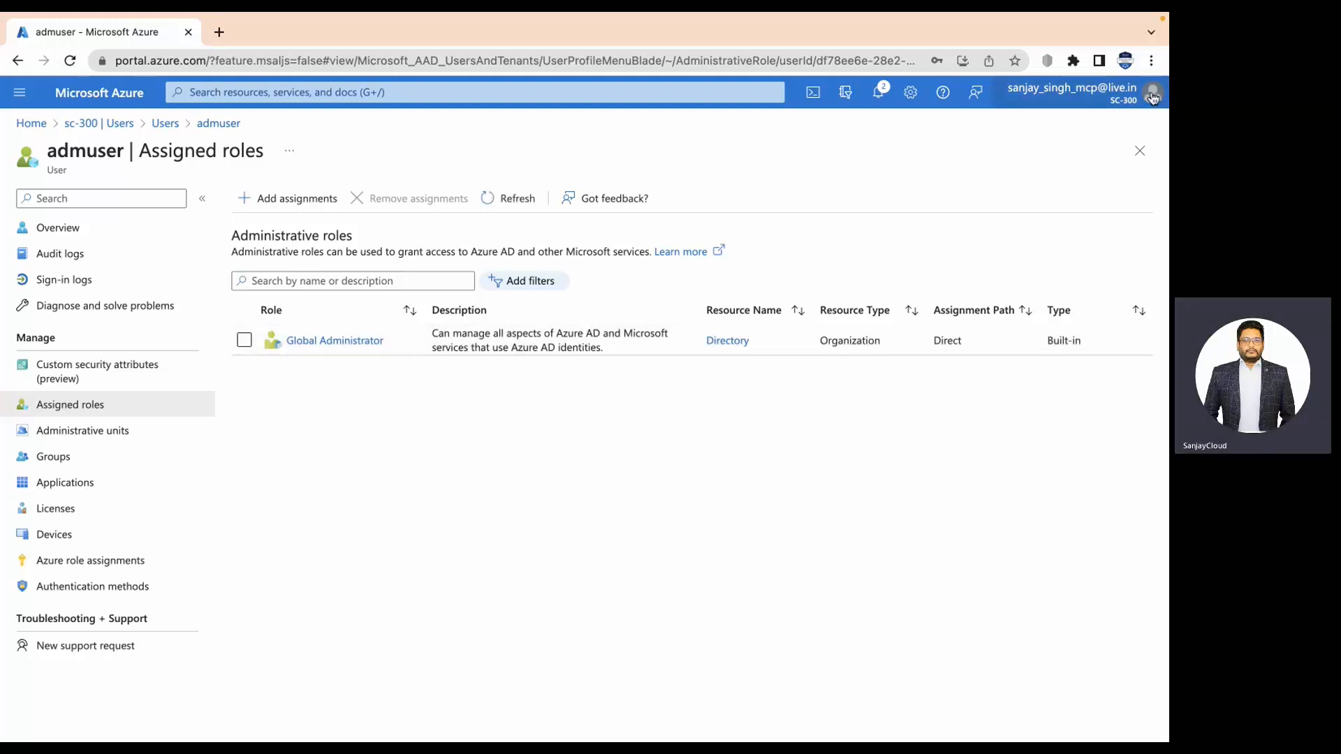
# - Switch to the untitled TextEdit note and copy the admin account's sign-in address from its first line
pyautogui.click(1151, 61)
pyautogui.click(1002, 146)
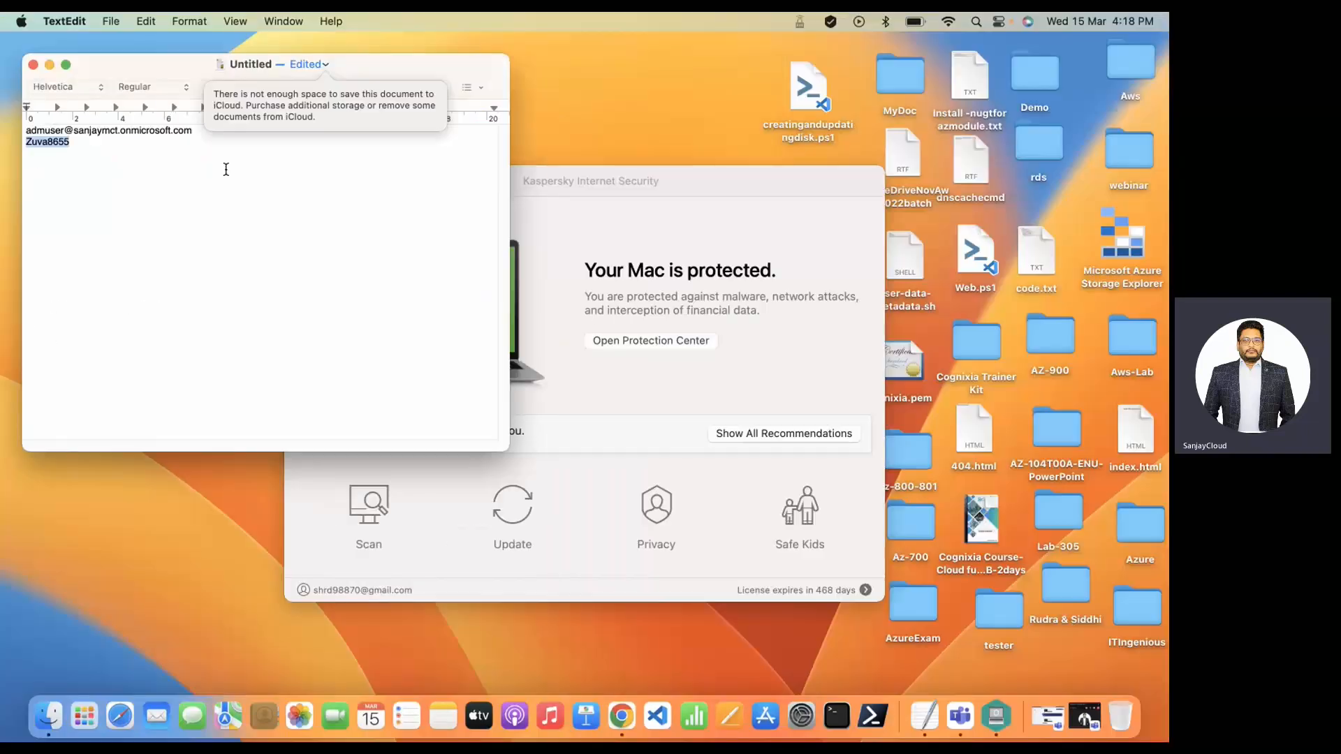
pyautogui.click(189, 161)
pyautogui.moveTo(197, 134); pyautogui.dragTo(25, 129)
pyautogui.hotkey('ctrl', 'c')
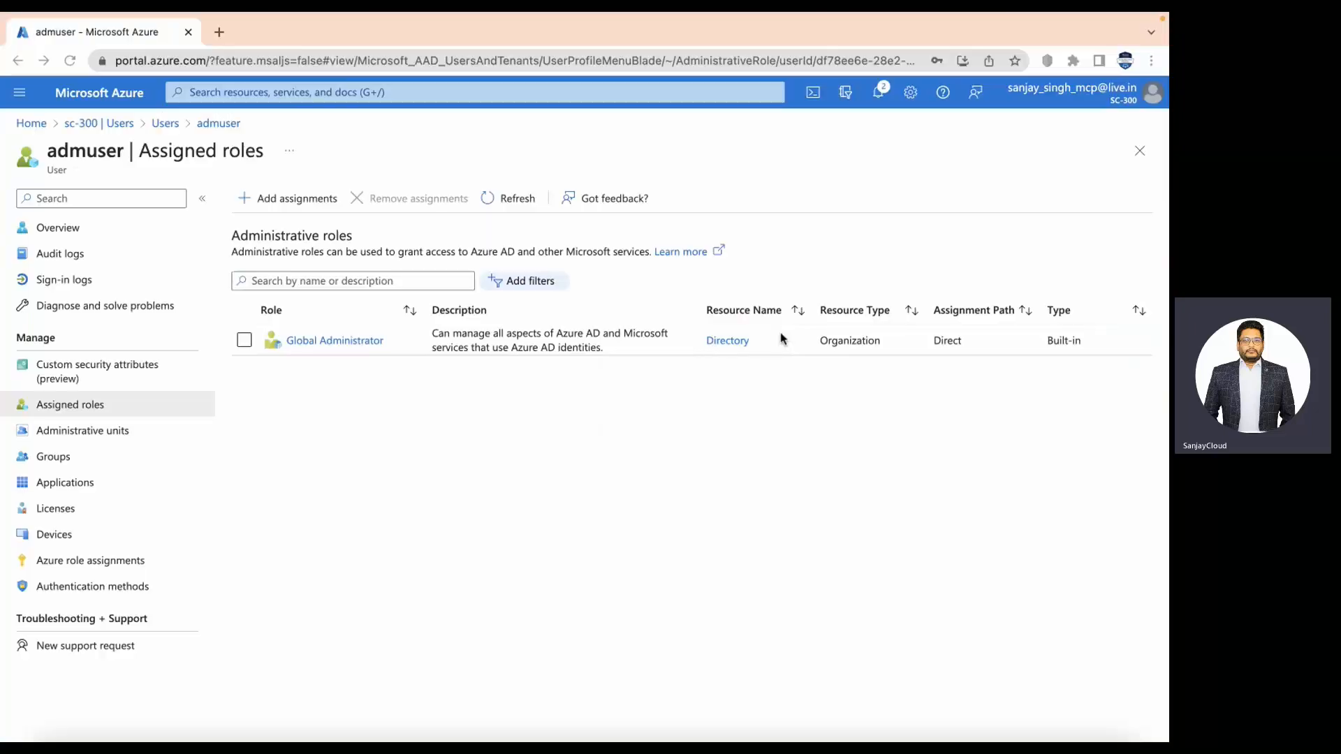
# - Open a new incognito browser window and load the Microsoft Azure portal sign-in page
pyautogui.press('super+shift+n')
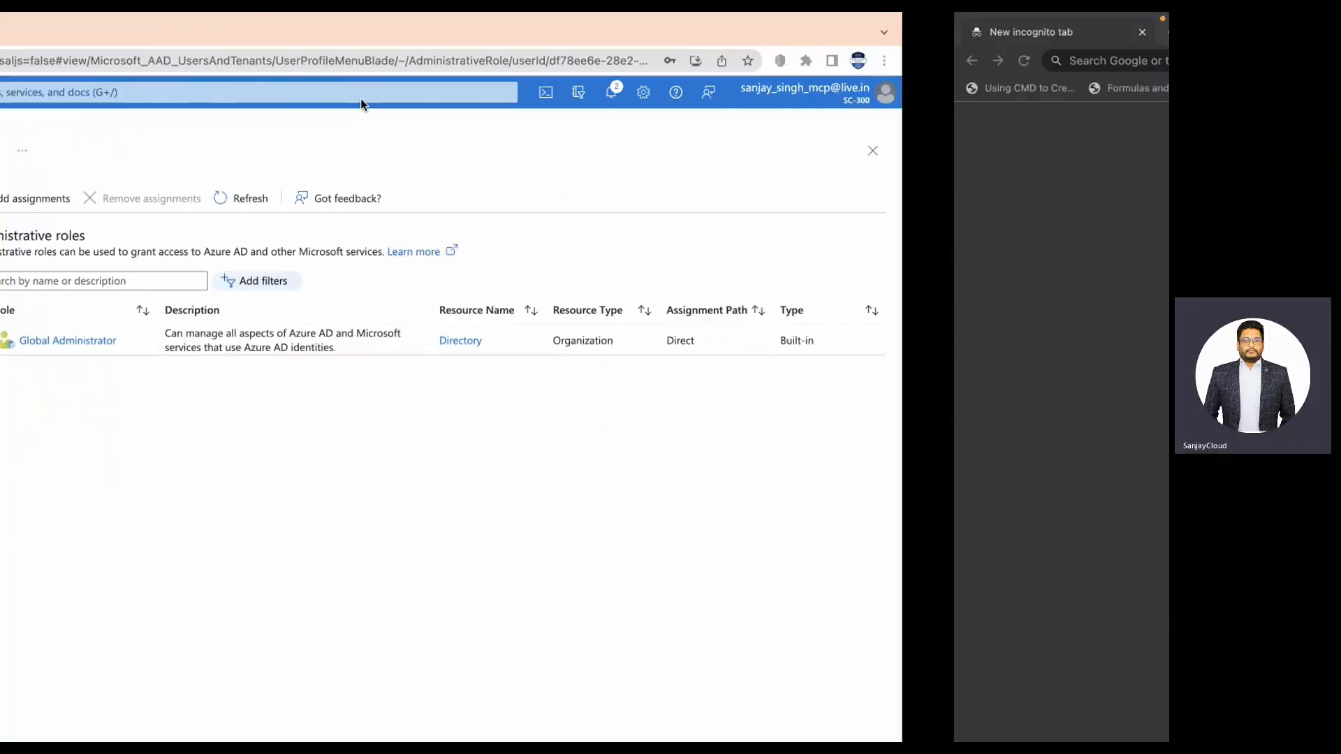
pyautogui.write('po')
pyautogui.press('Return')
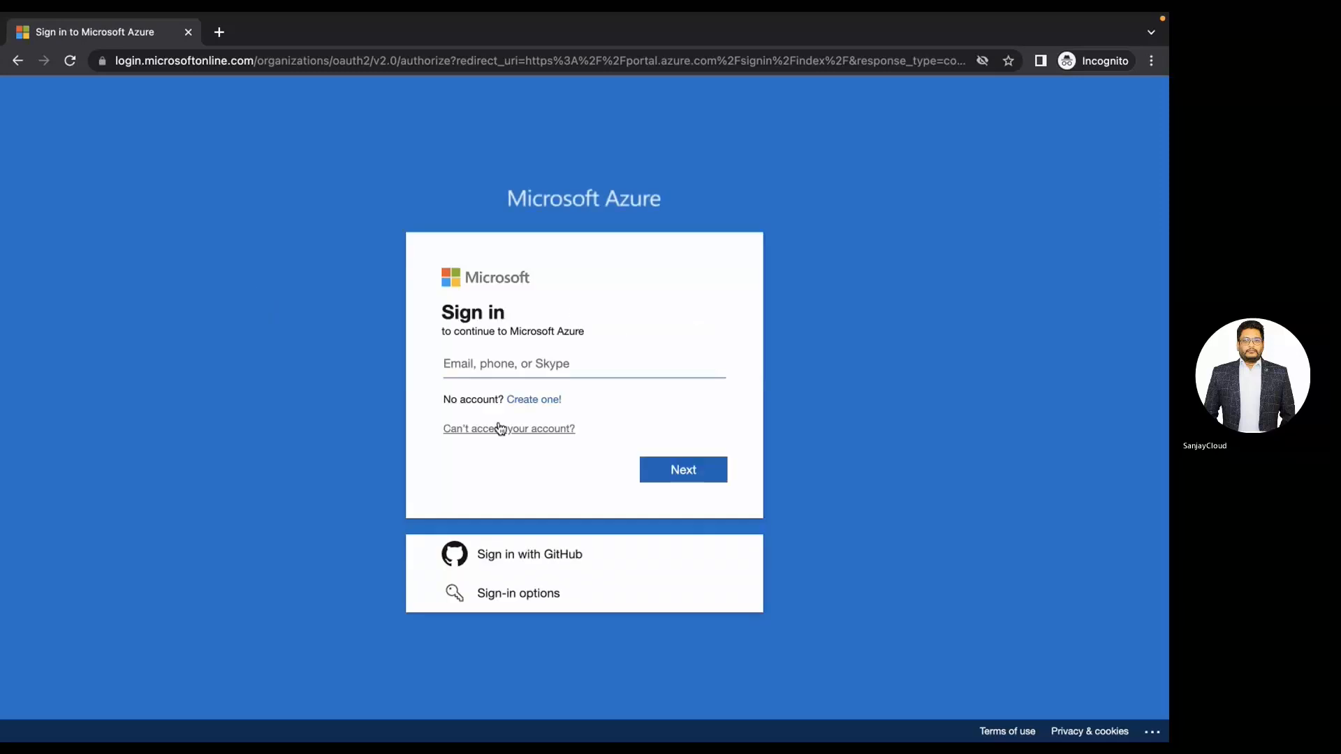
# - Sign in to Azure with the copied admin address and the account password, declining to stay signed in
pyautogui.click(515, 362)
pyautogui.hotkey('ctrl', 'v')
pyautogui.click(706, 475)
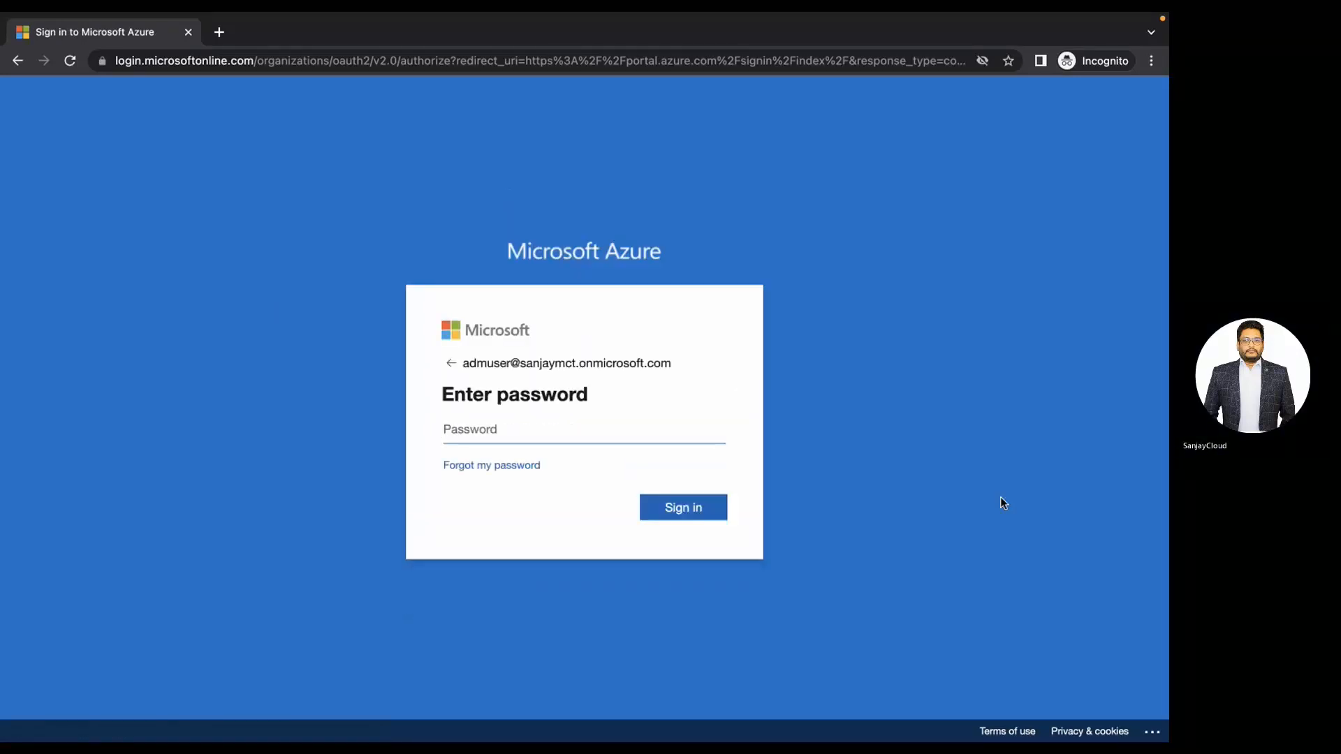
pyautogui.write('*********')
pyautogui.press('Return')
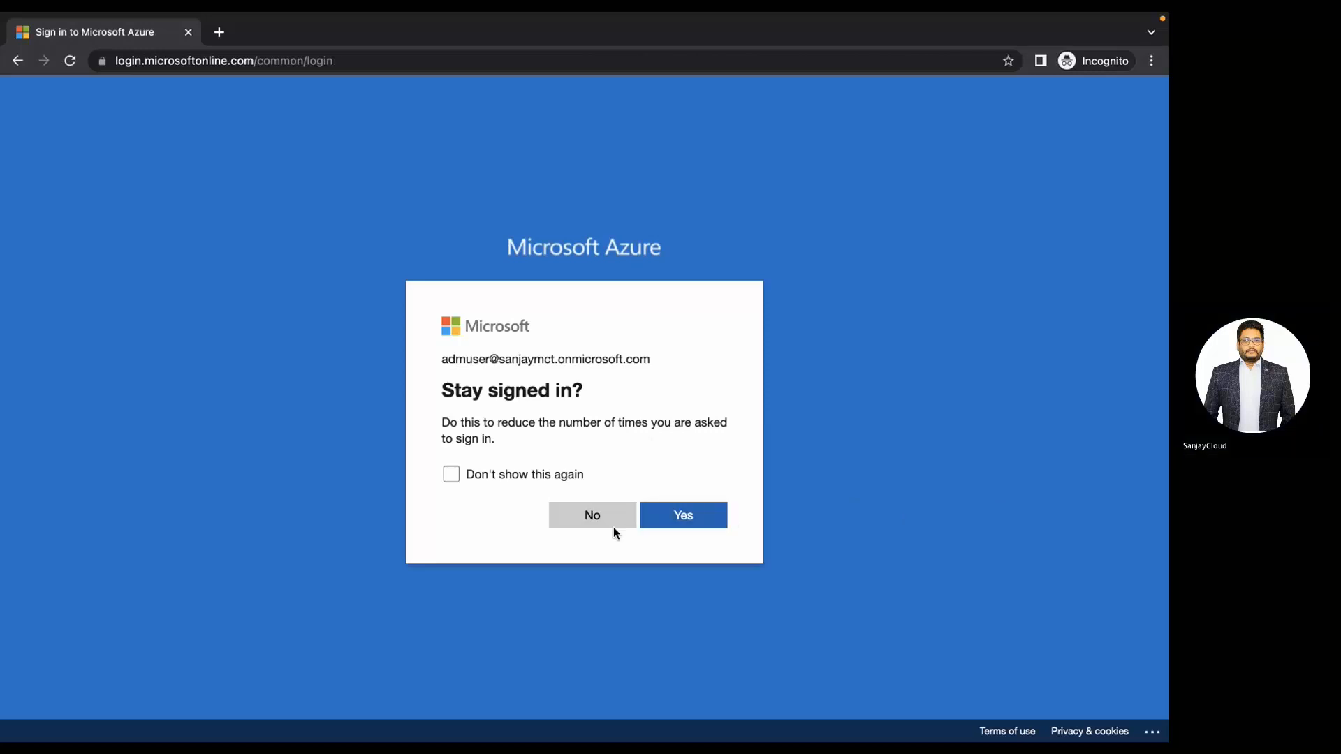
pyautogui.click(605, 523)
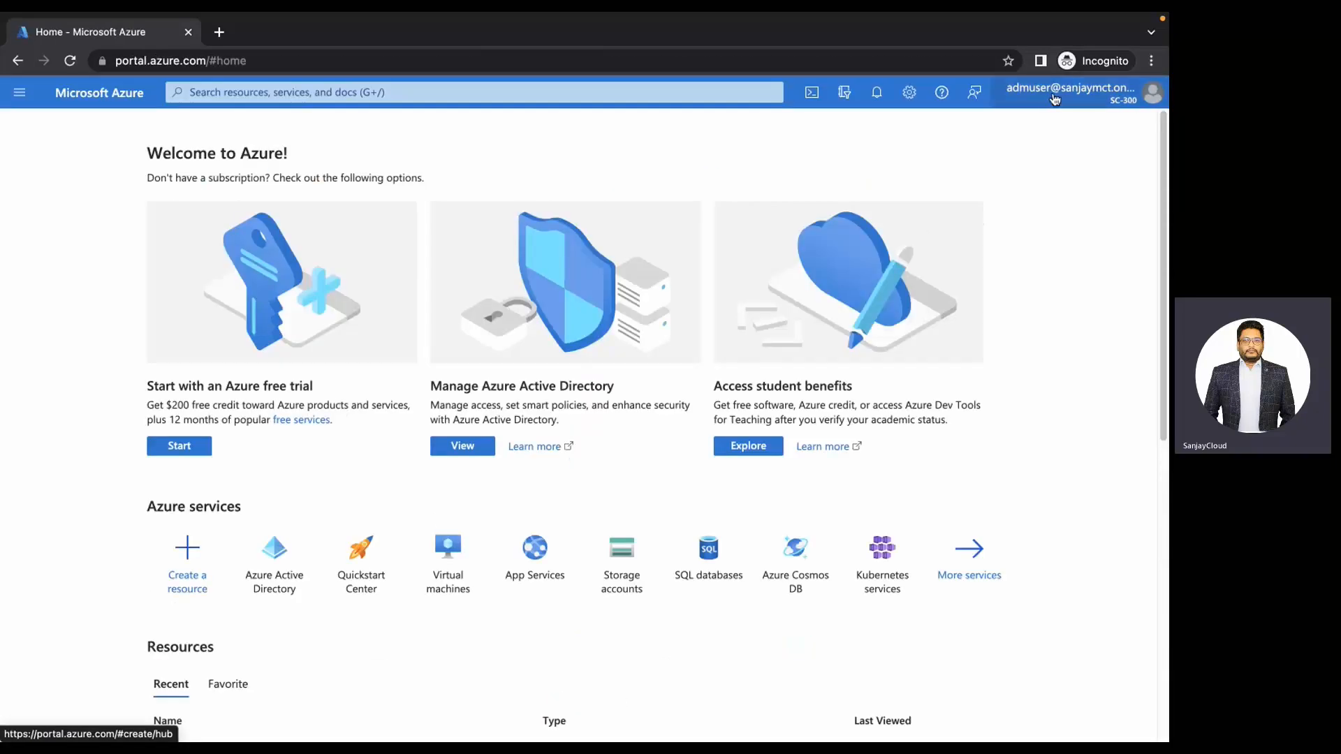
# - Check the signed-in account, open Azure Active Directory, and highlight the sc-300 tenant's primary domain
pyautogui.moveTo(1054, 99)
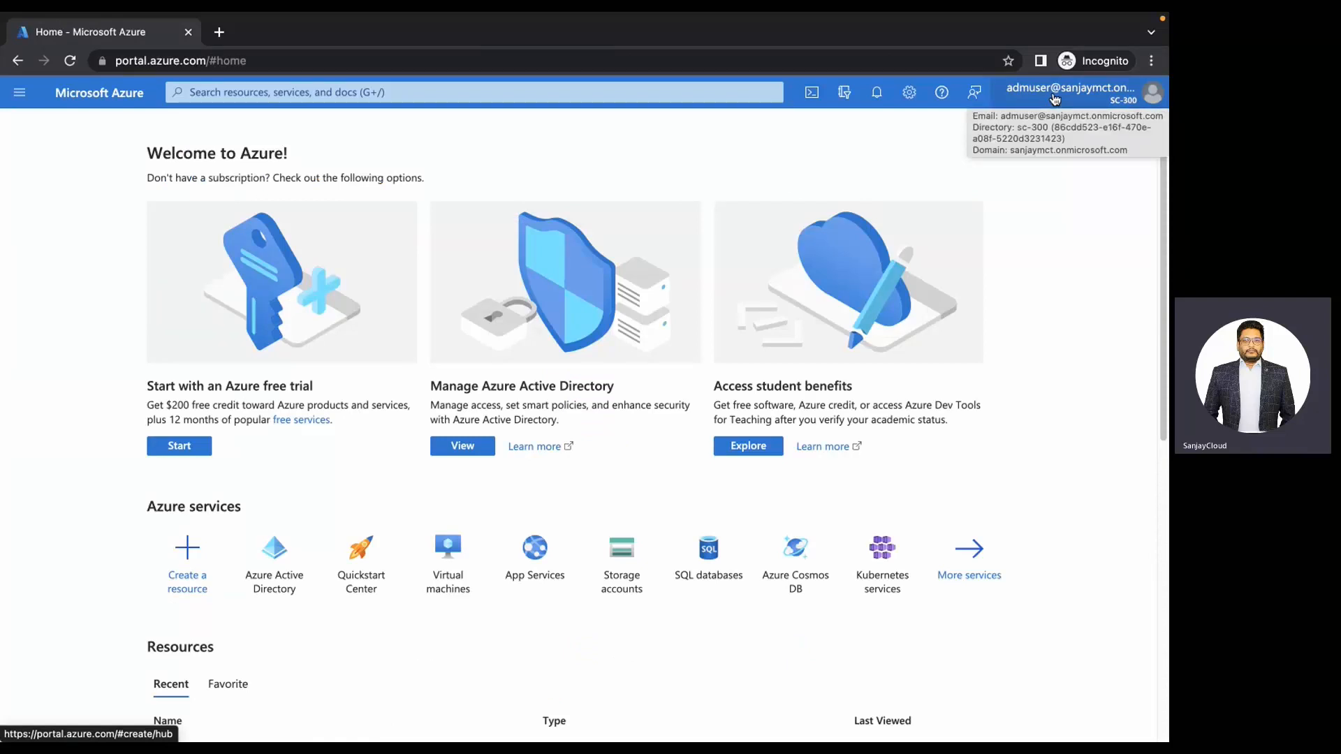
pyautogui.click(335, 95)
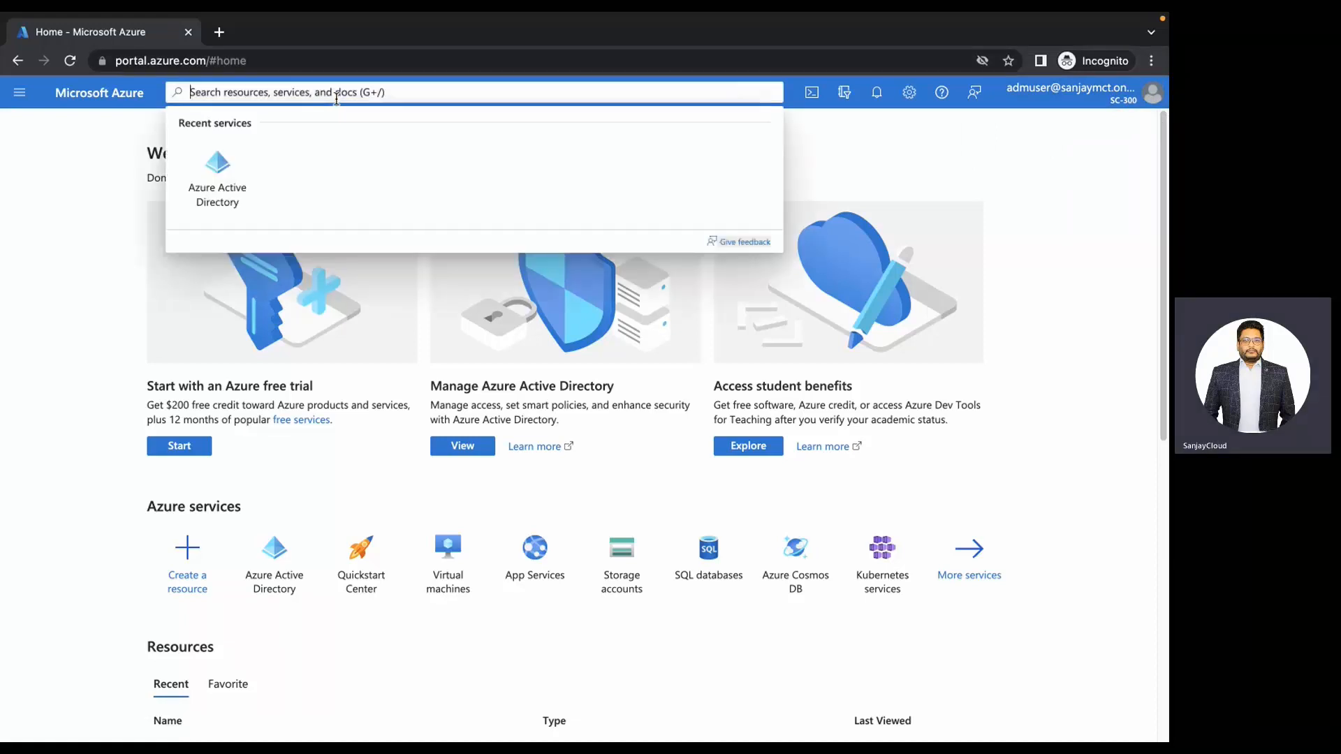
pyautogui.click(234, 151)
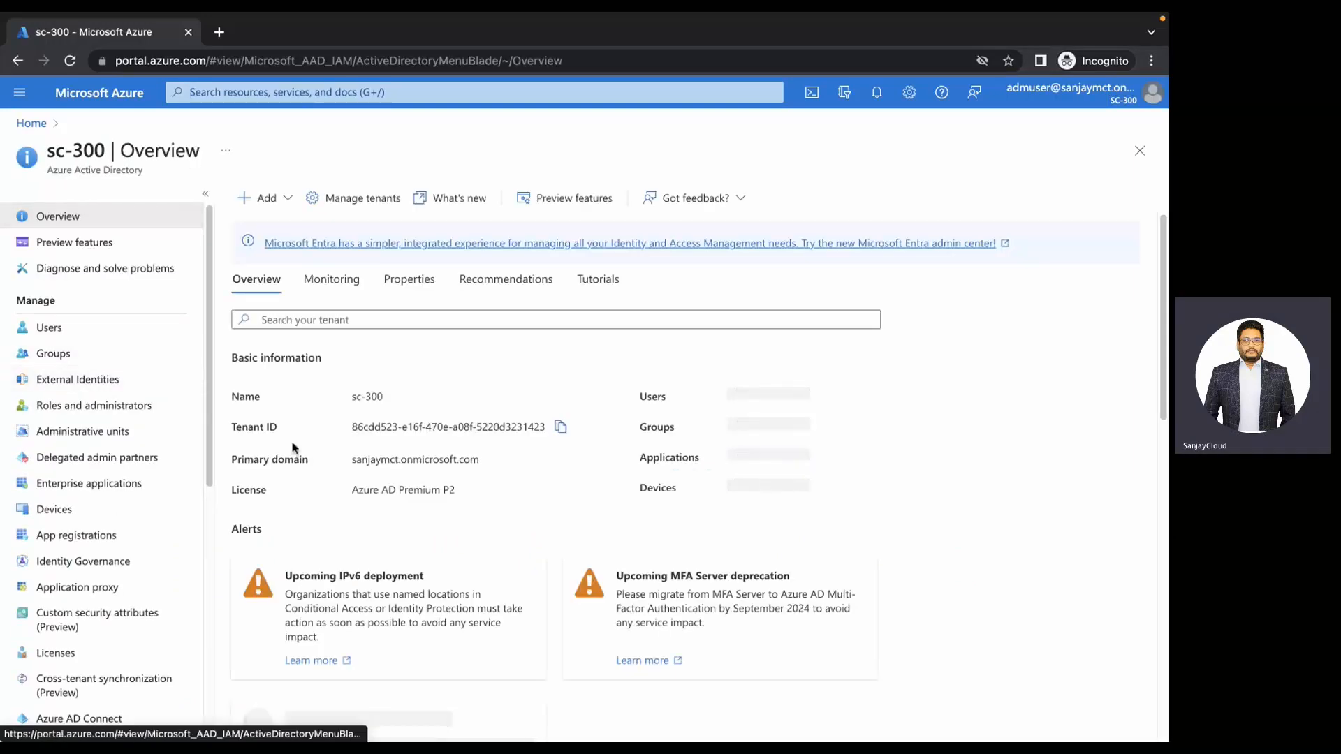
pyautogui.moveTo(356, 461); pyautogui.dragTo(441, 463)
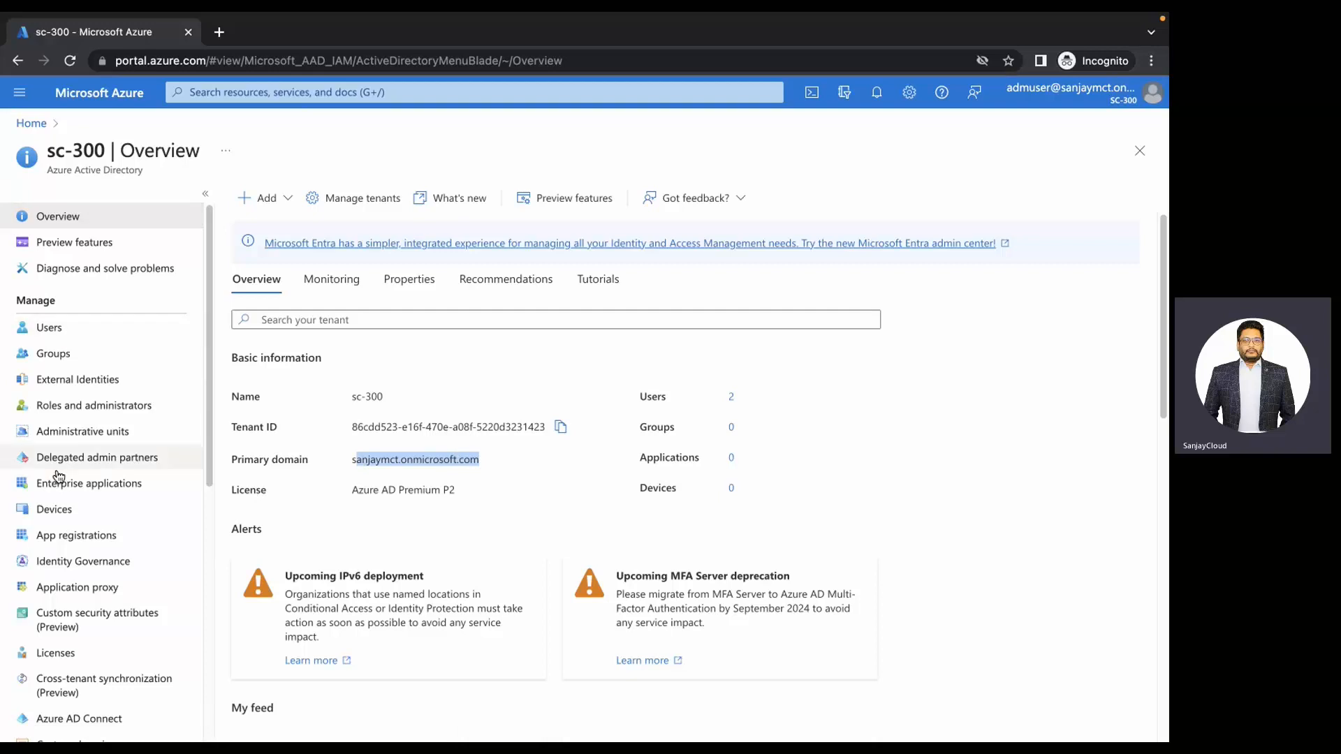
# - Start creating a new internal user in the tenant, with userA as both the user name and the name
pyautogui.click(54, 329)
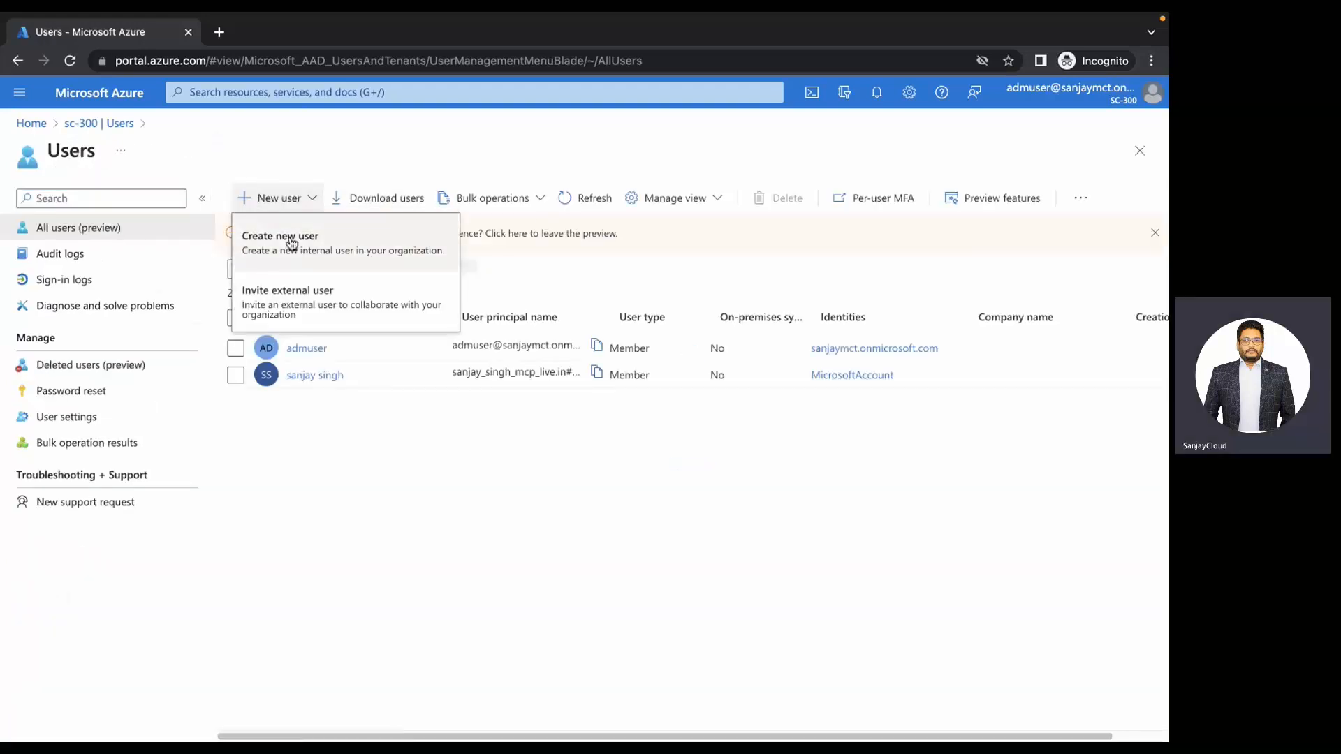
pyautogui.click(290, 241)
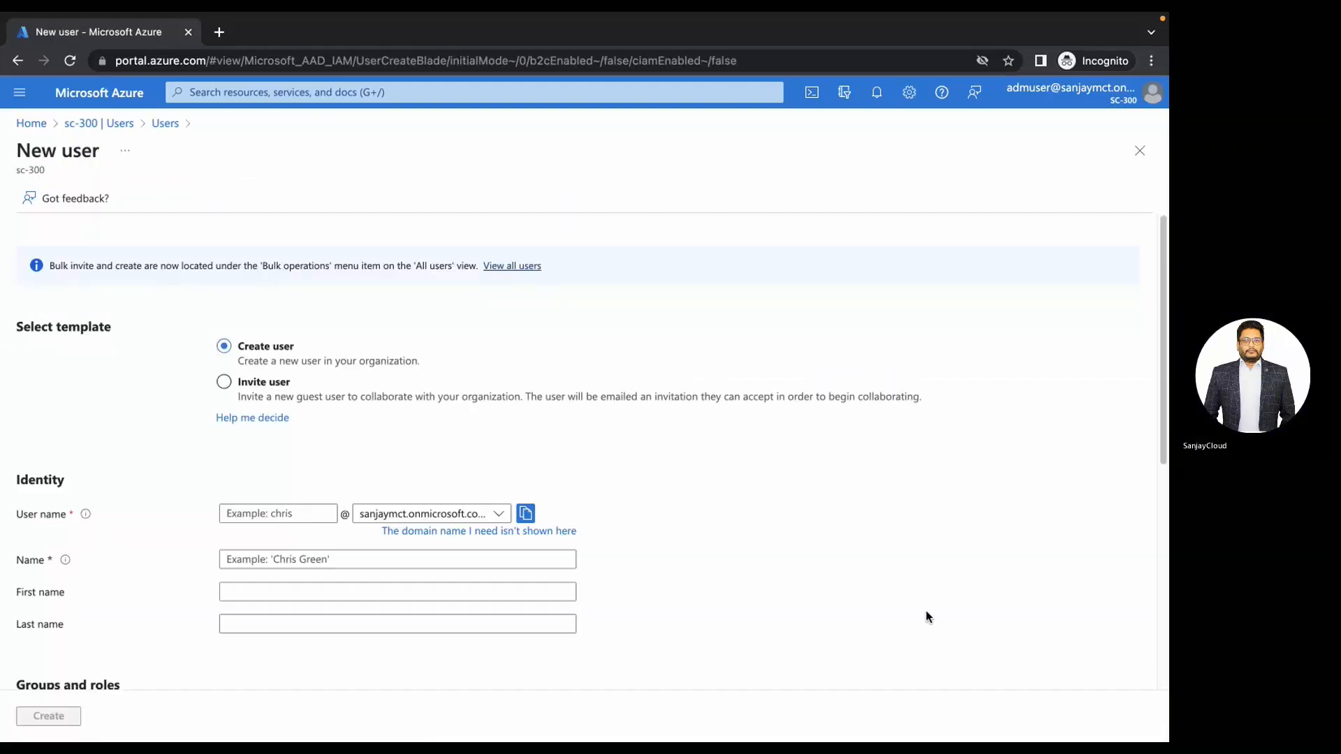
pyautogui.click(278, 514)
pyautogui.write('userA')
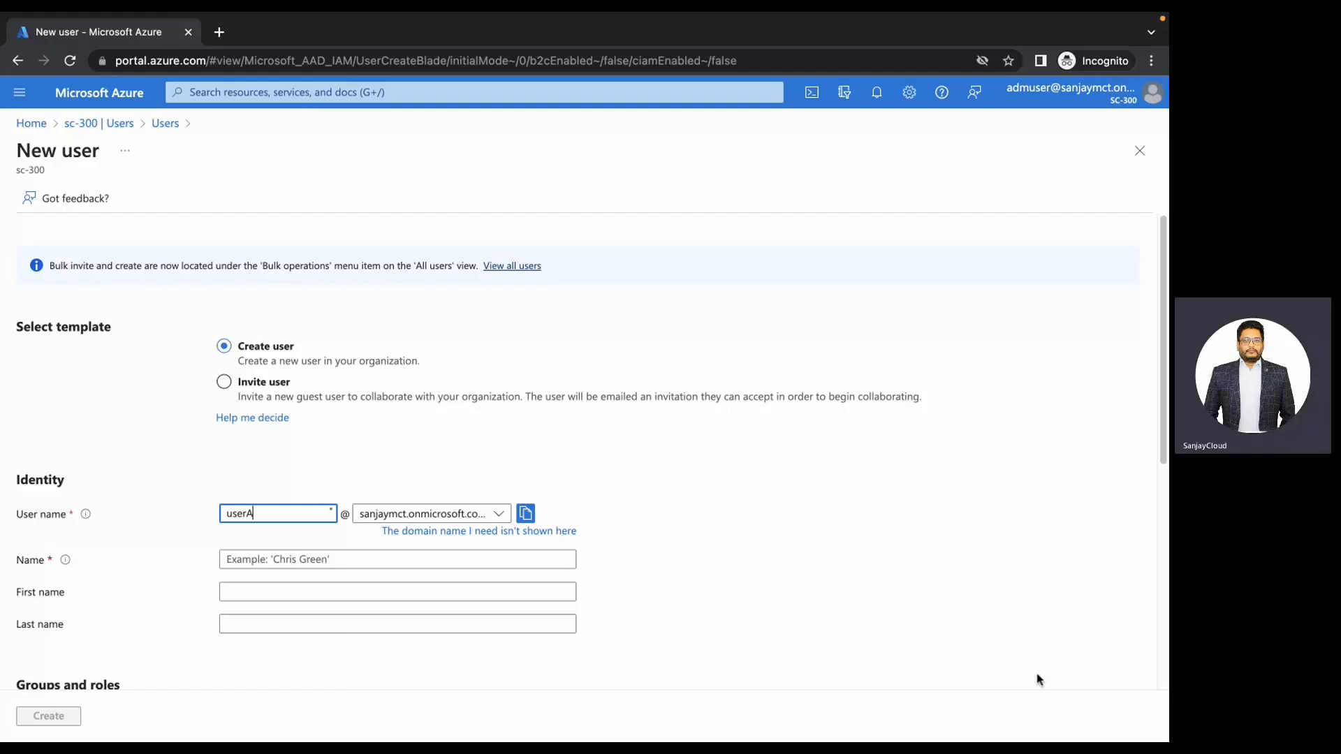
pyautogui.click(294, 561)
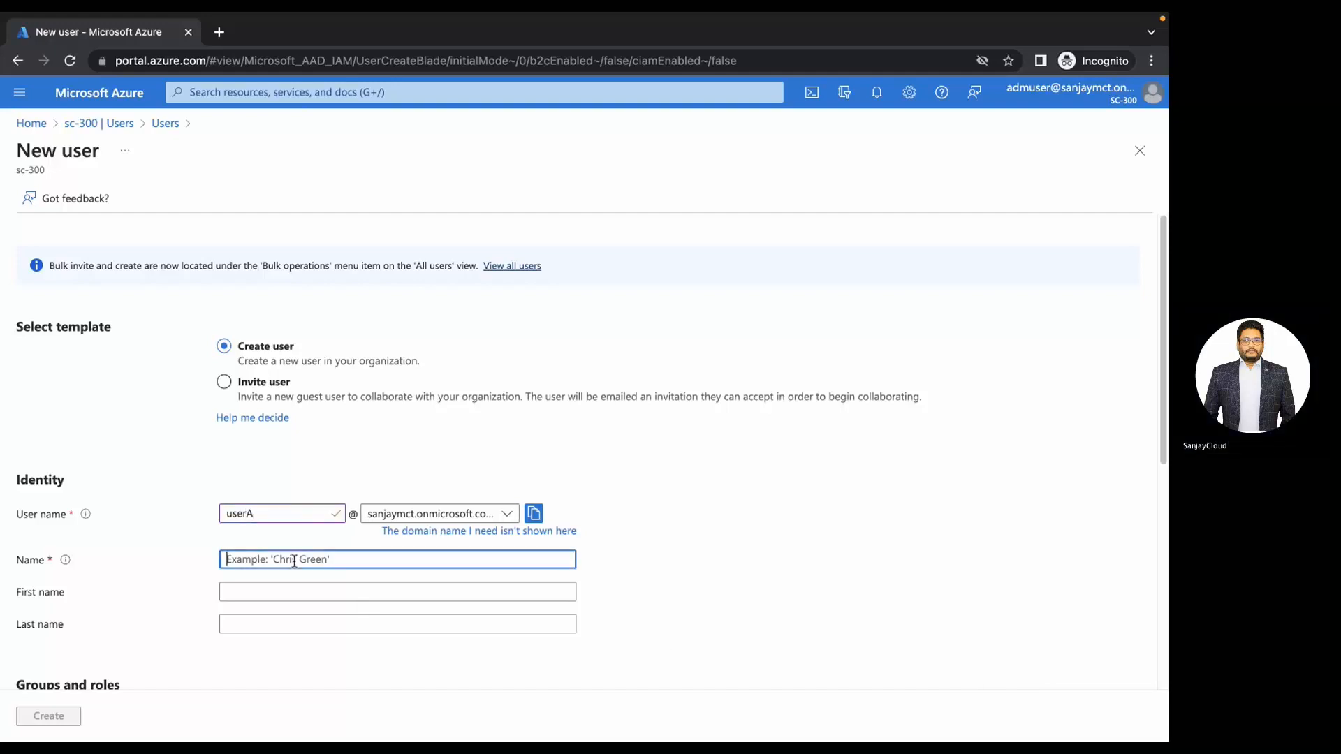
pyautogui.write('User')
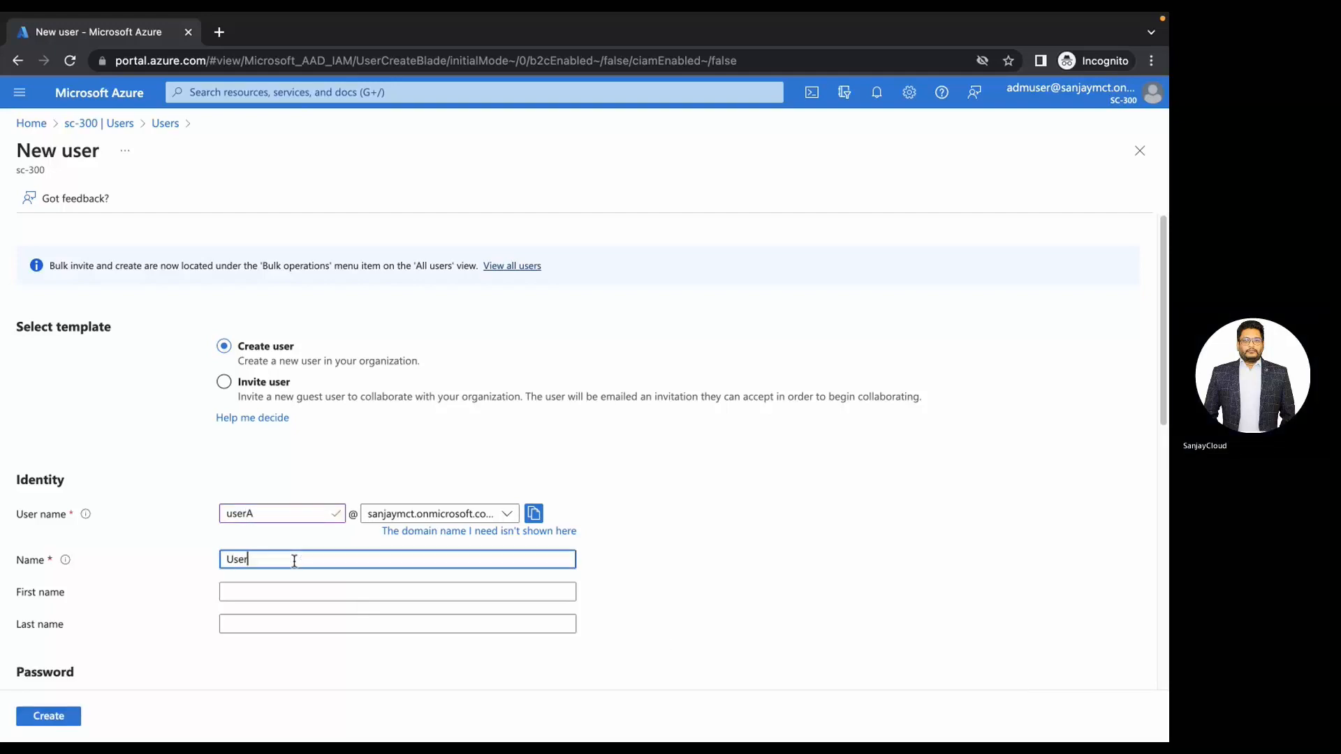
pyautogui.press('BackSpace')
pyautogui.write('userA')
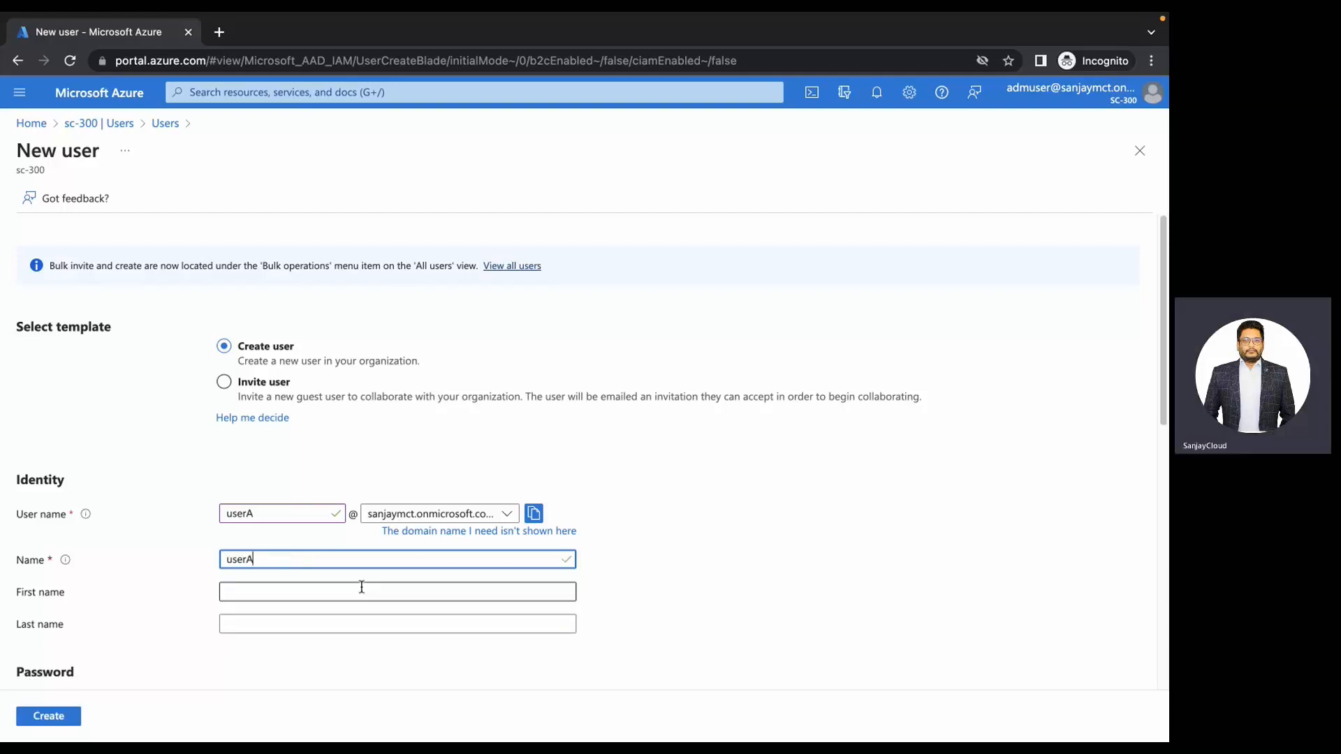
# - Reveal userA's auto-generated initial password and copy it into the TextEdit note, a few lines below the admin credentials
pyautogui.scroll(-5, 362, 587)
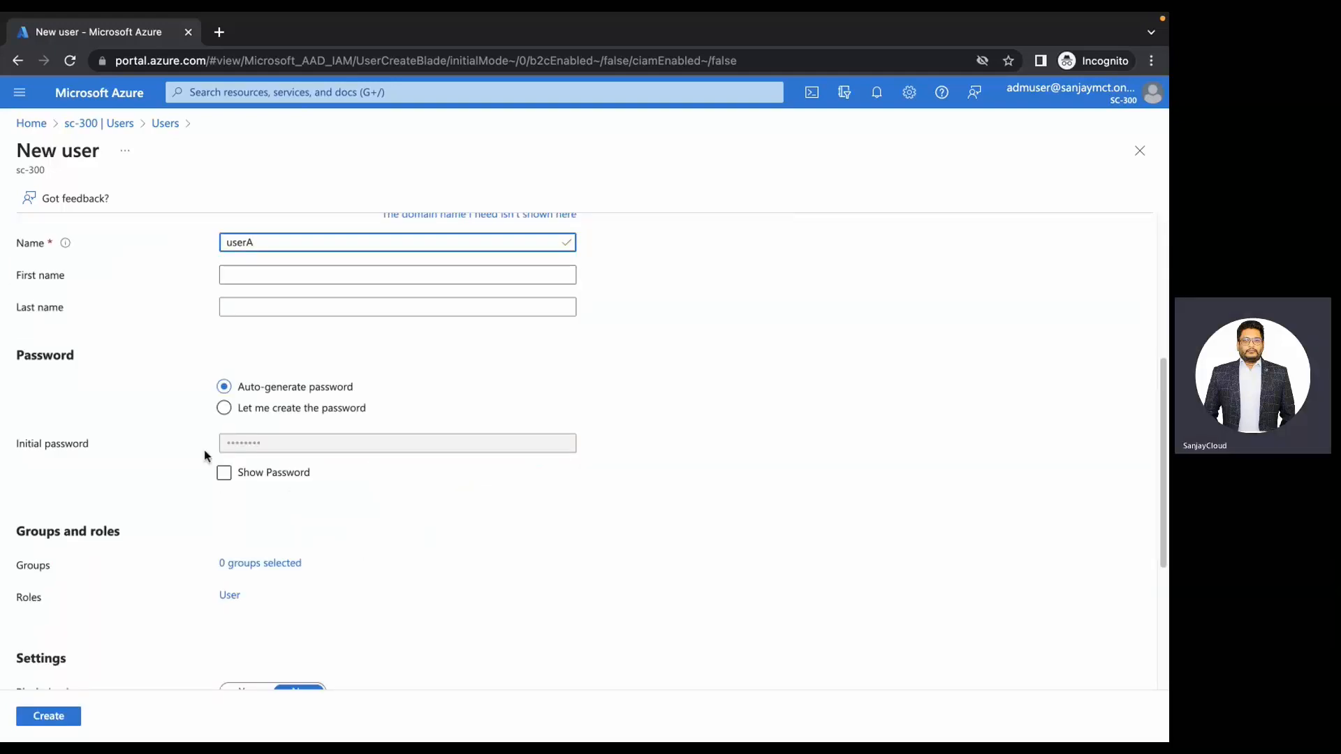
pyautogui.click(224, 473)
pyautogui.click(566, 446)
pyautogui.hotkey('ctrl', 'Left')
pyautogui.hotkey('ctrl', 'Left')
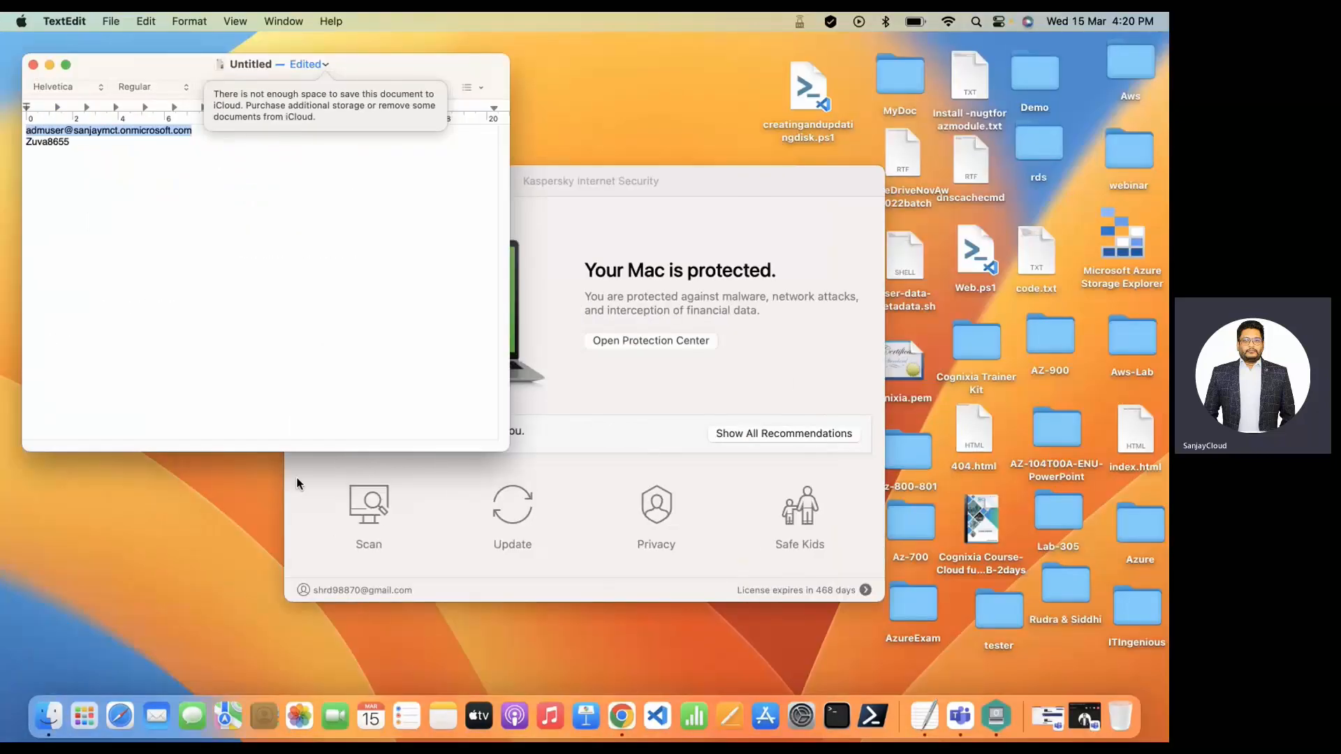
pyautogui.click(243, 369)
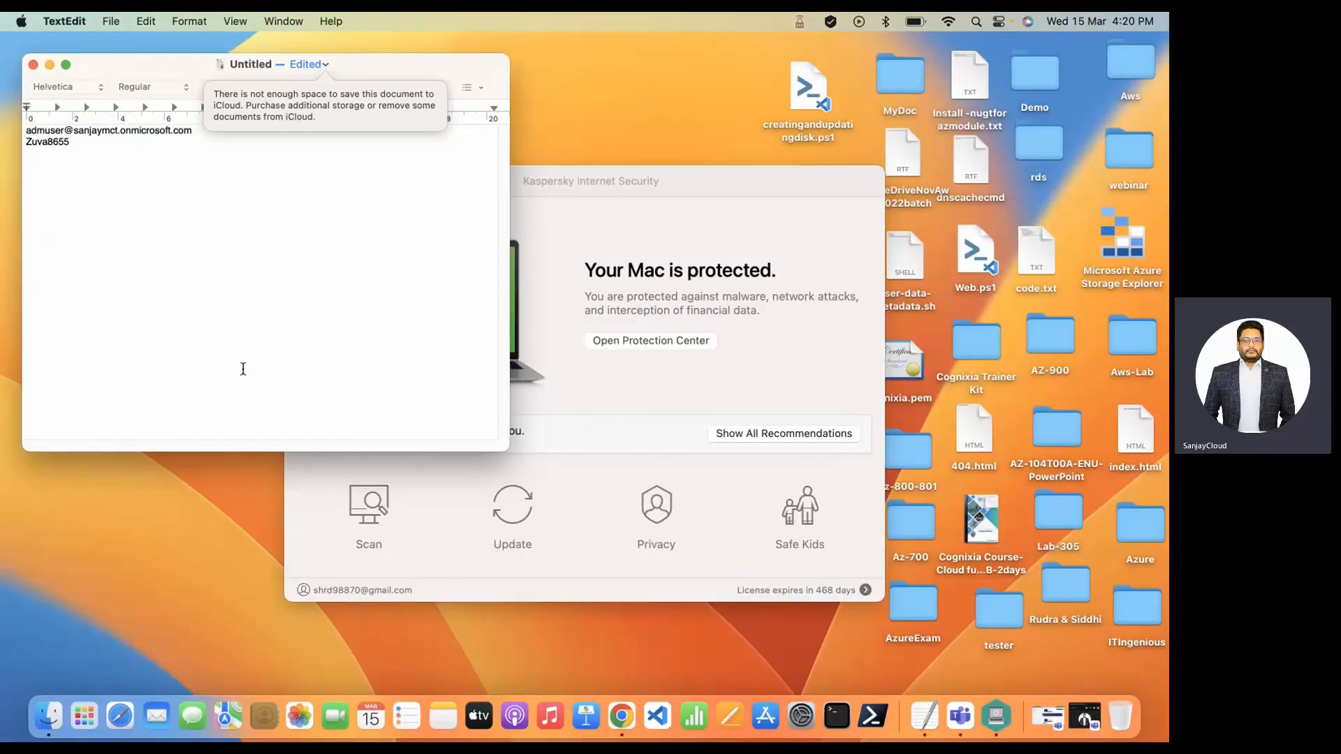
pyautogui.press('Return')
pyautogui.press('Return')
pyautogui.press('Return')
pyautogui.press('super+v')
pyautogui.hotkey('ctrl', 'Right')
pyautogui.hotkey('ctrl', 'Right')
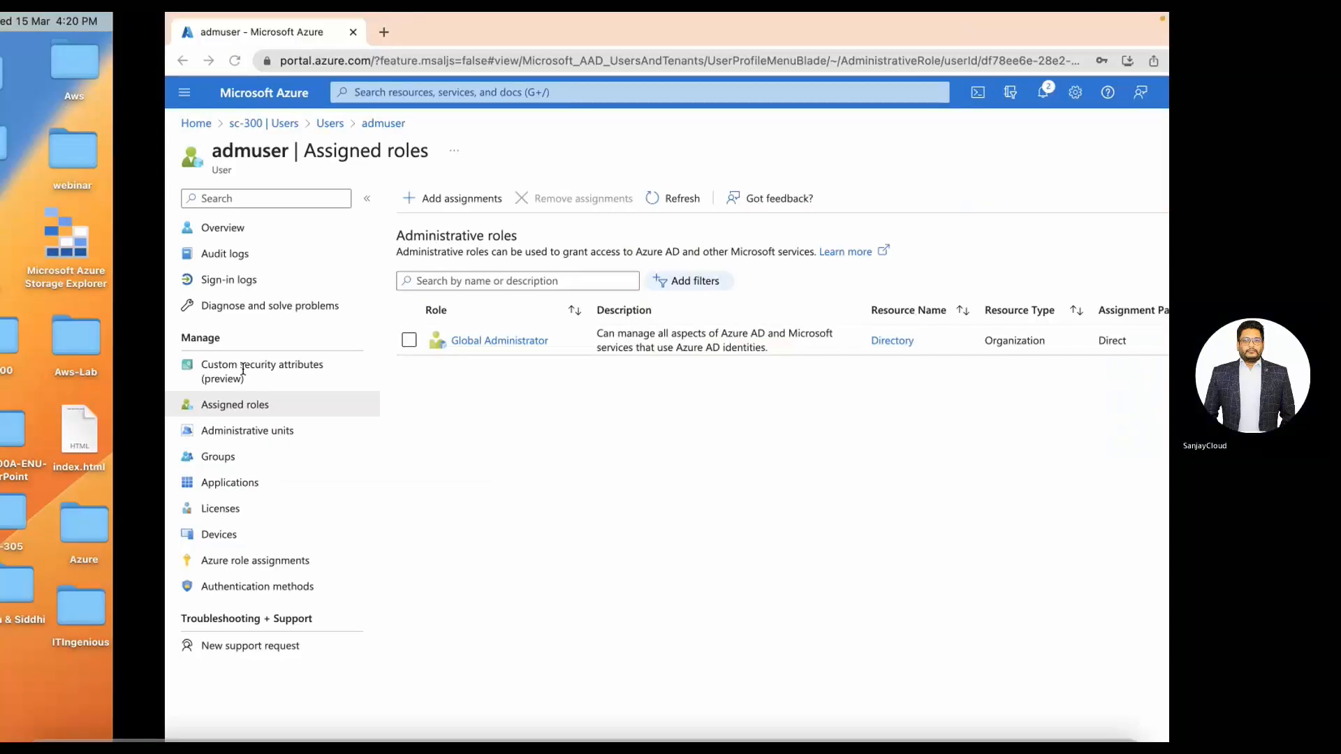
# - Copy userA's full user name from the new user form into the TextEdit note, above the saved password
pyautogui.scroll(3, 489, 314)
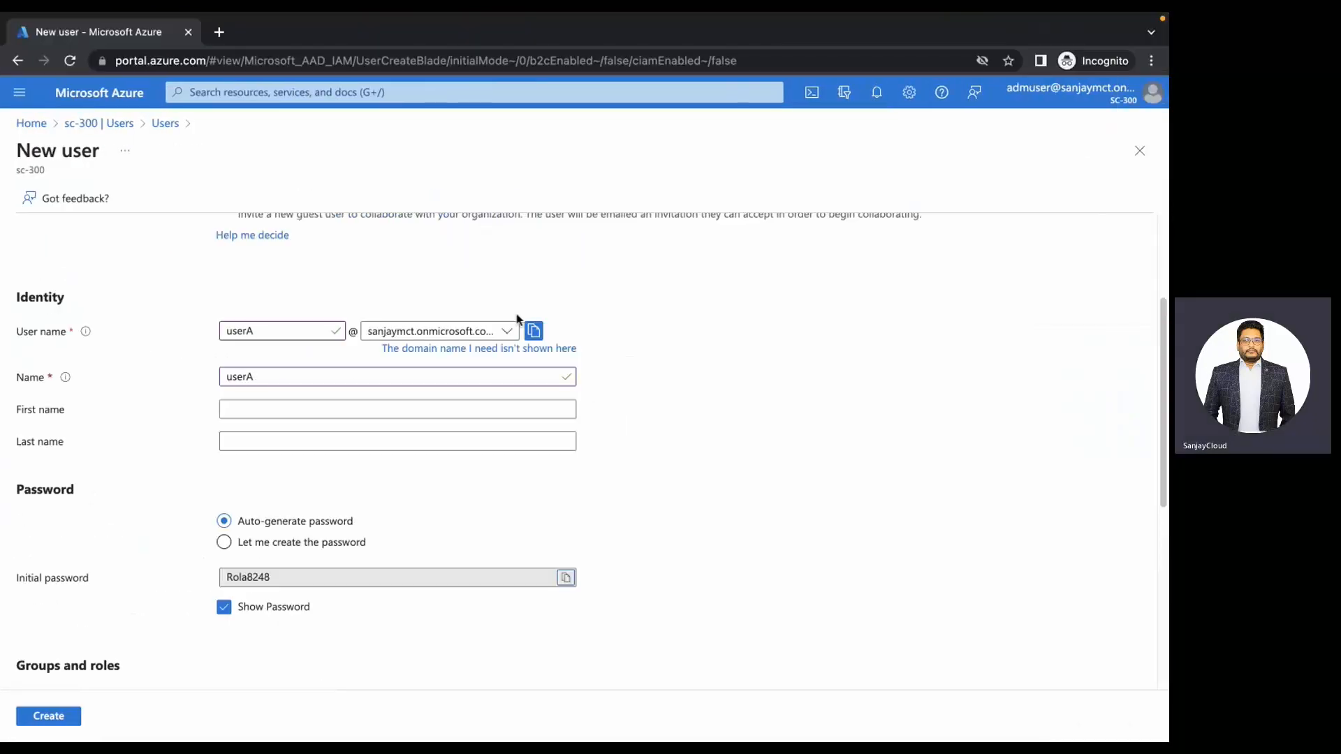
pyautogui.click(533, 330)
pyautogui.hotkey('ctrl', 'Left')
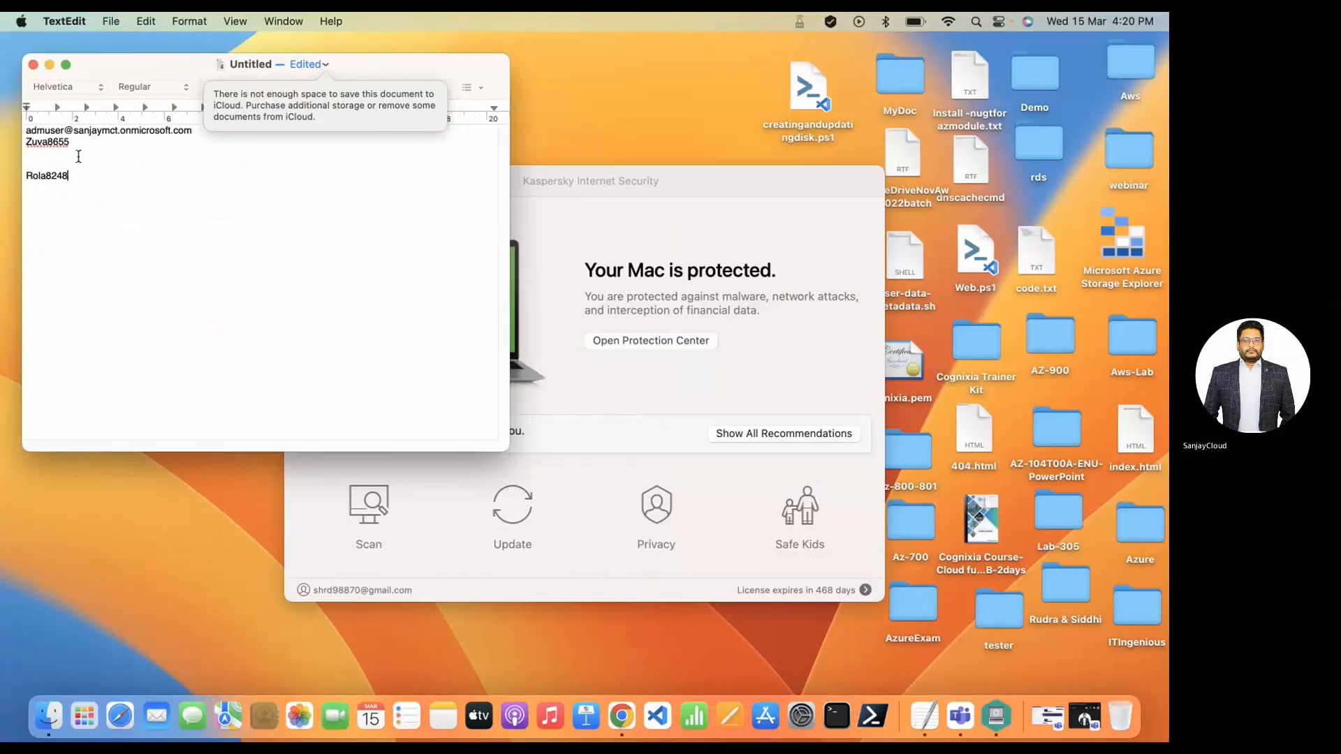
pyautogui.click(33, 165)
pyautogui.press('super+v')
pyautogui.hotkey('ctrl', 'Right')
pyautogui.hotkey('ctrl', 'Right')
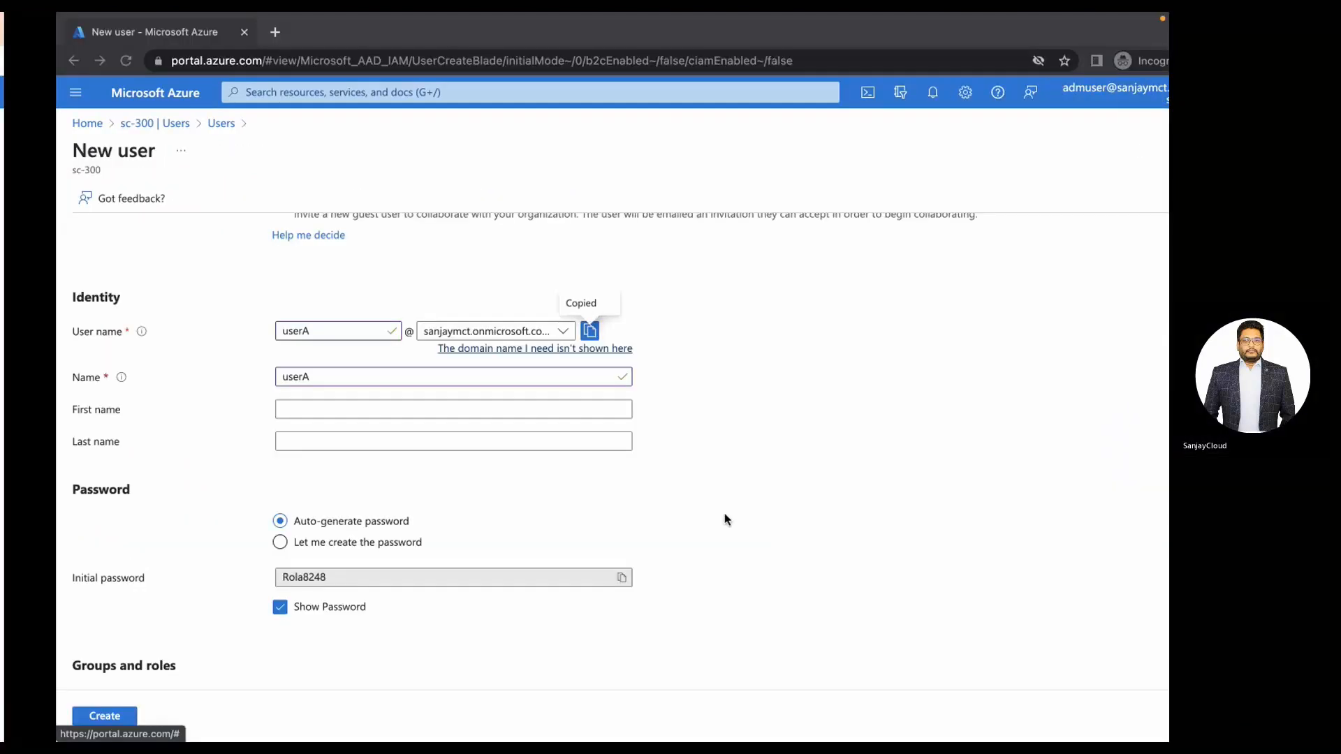
# - Create userA with the default group, role and sign-in settings, and refresh the users list
pyautogui.scroll(-4, 223, 611)
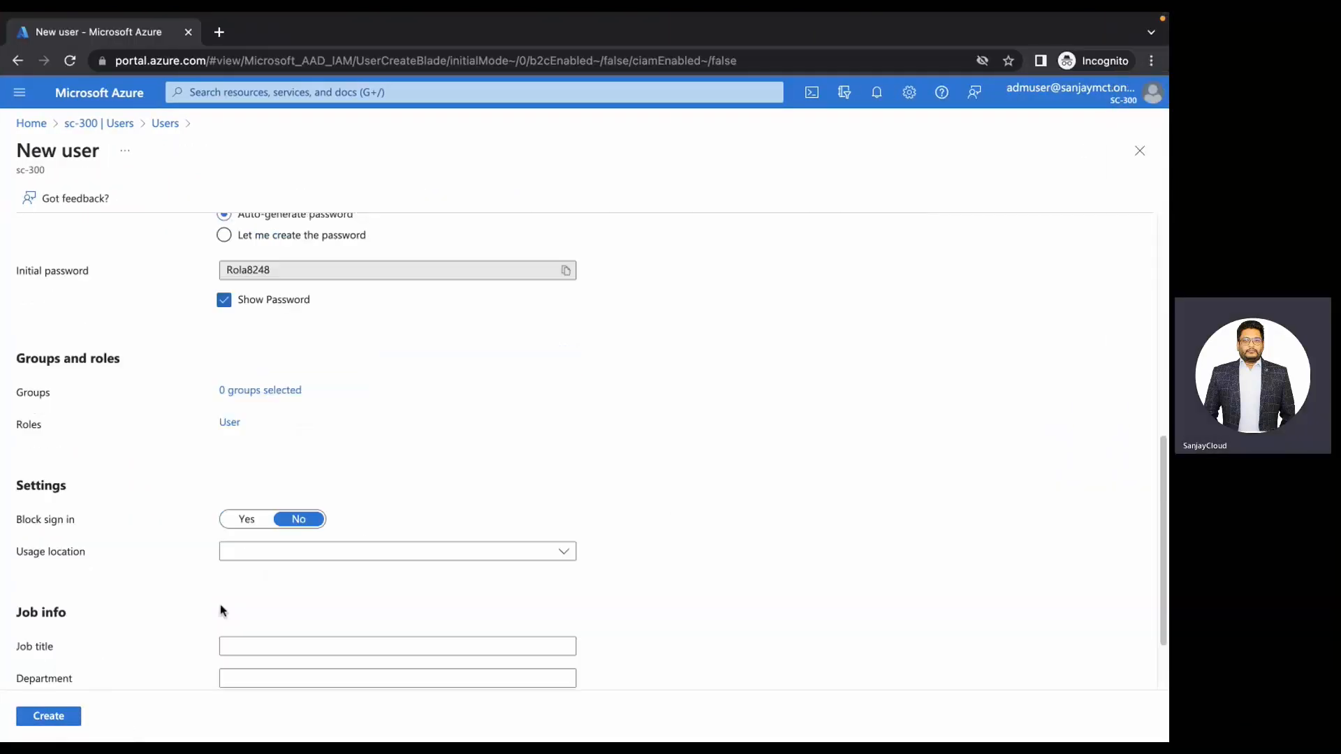
pyautogui.click(61, 719)
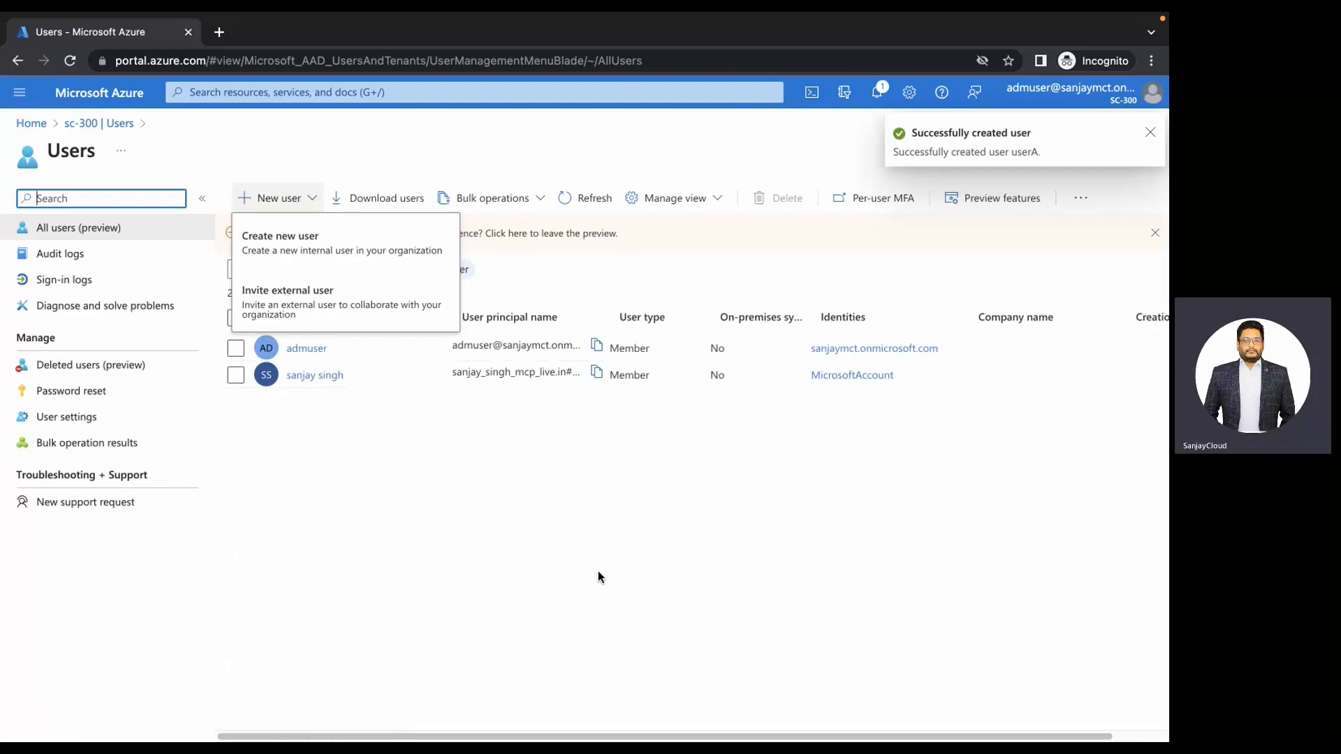
pyautogui.click(636, 429)
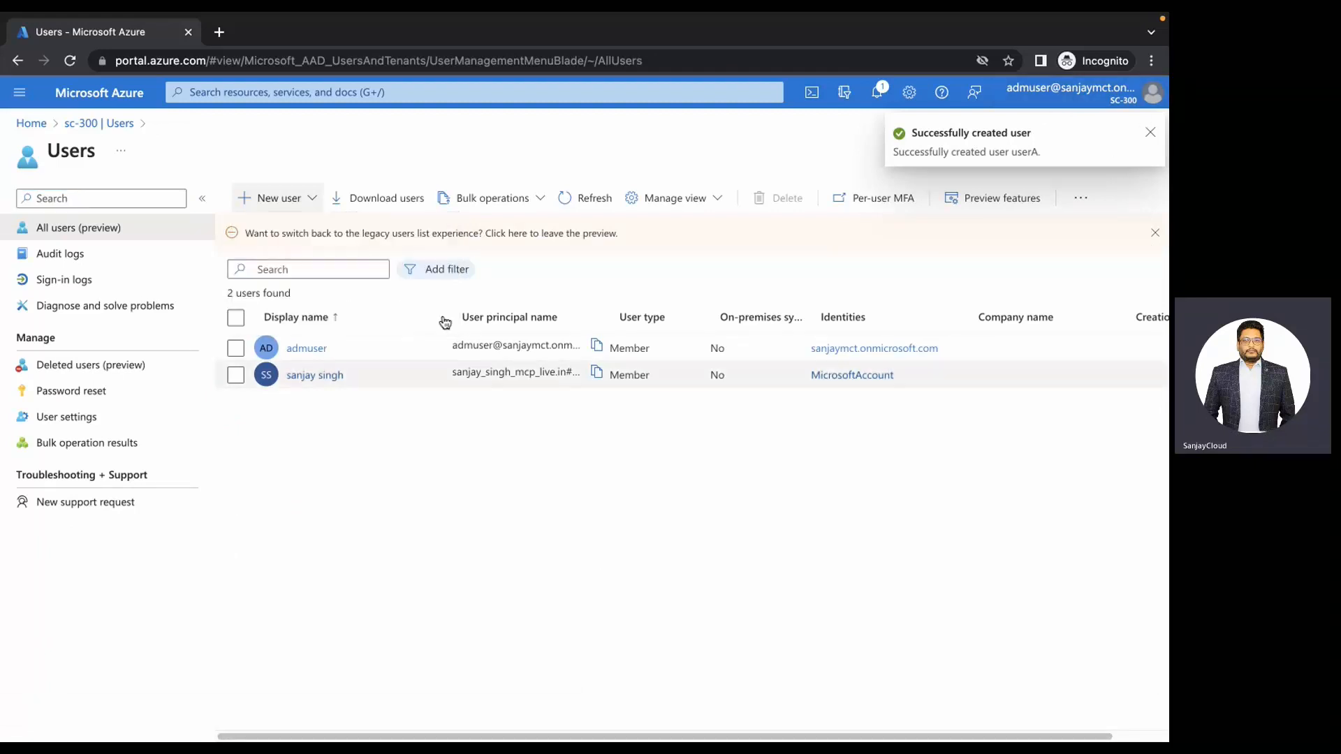
pyautogui.click(588, 198)
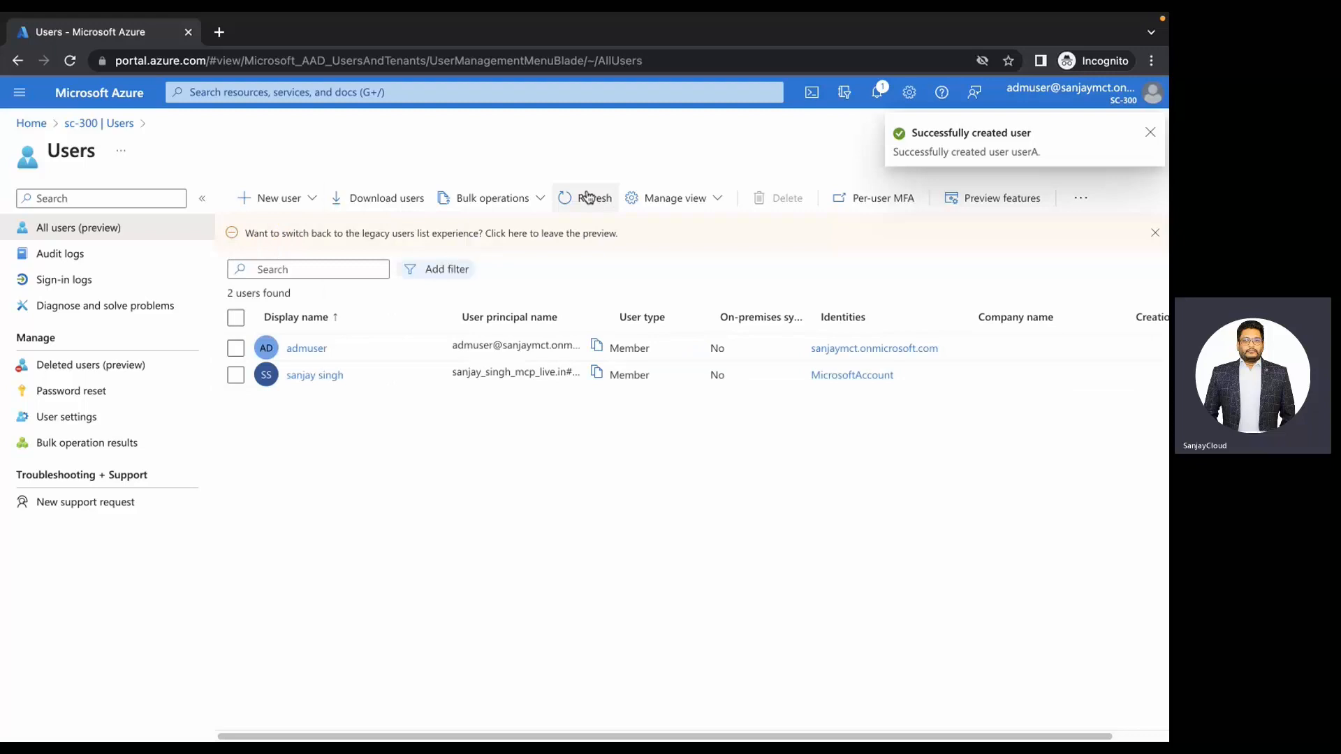
pyautogui.click(80, 200)
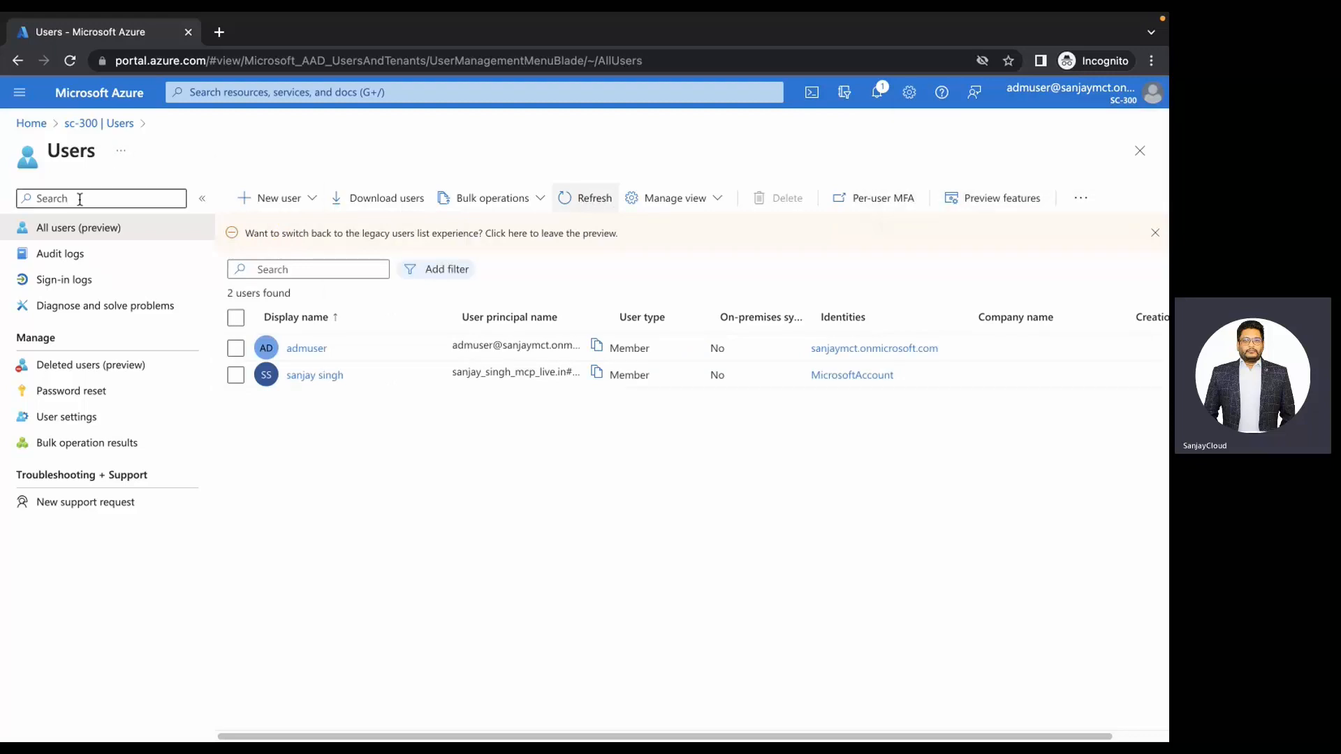
# - Examine the users' audit logs and the details of the most recent password change entry
pyautogui.click(67, 260)
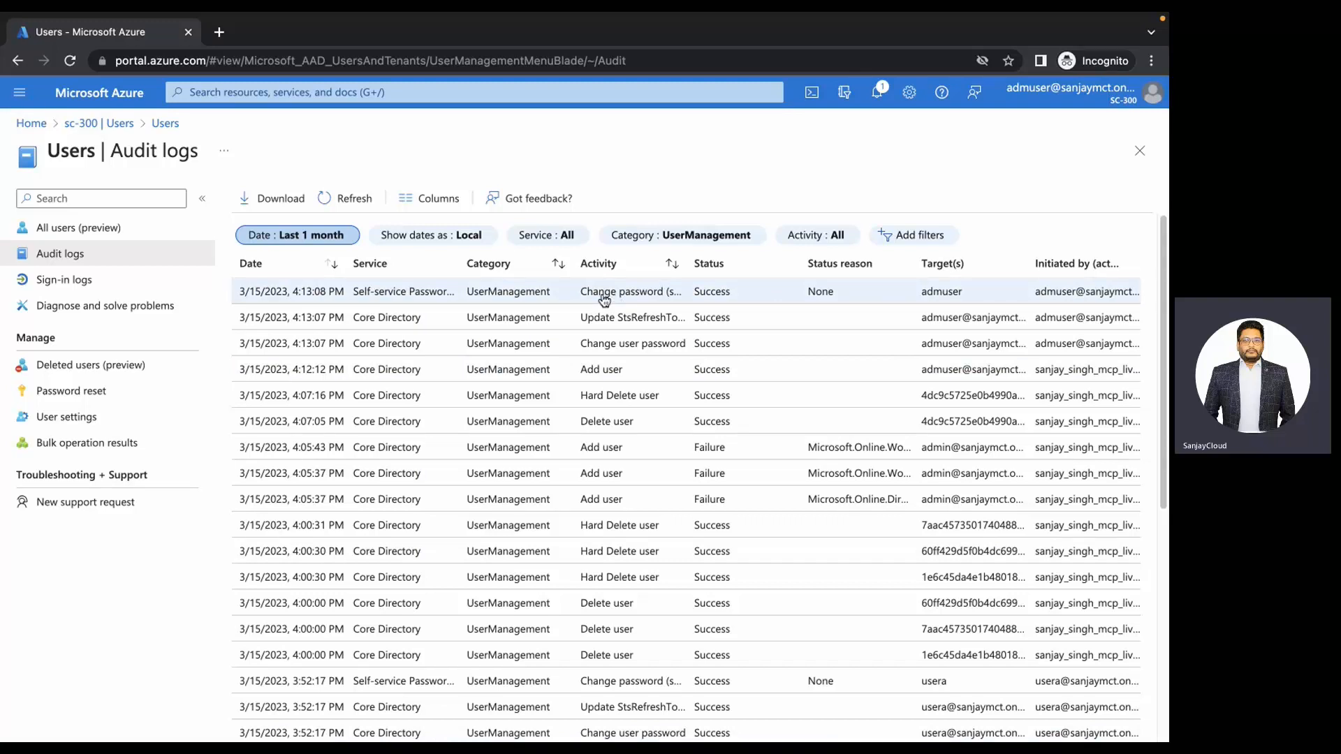
pyautogui.click(558, 301)
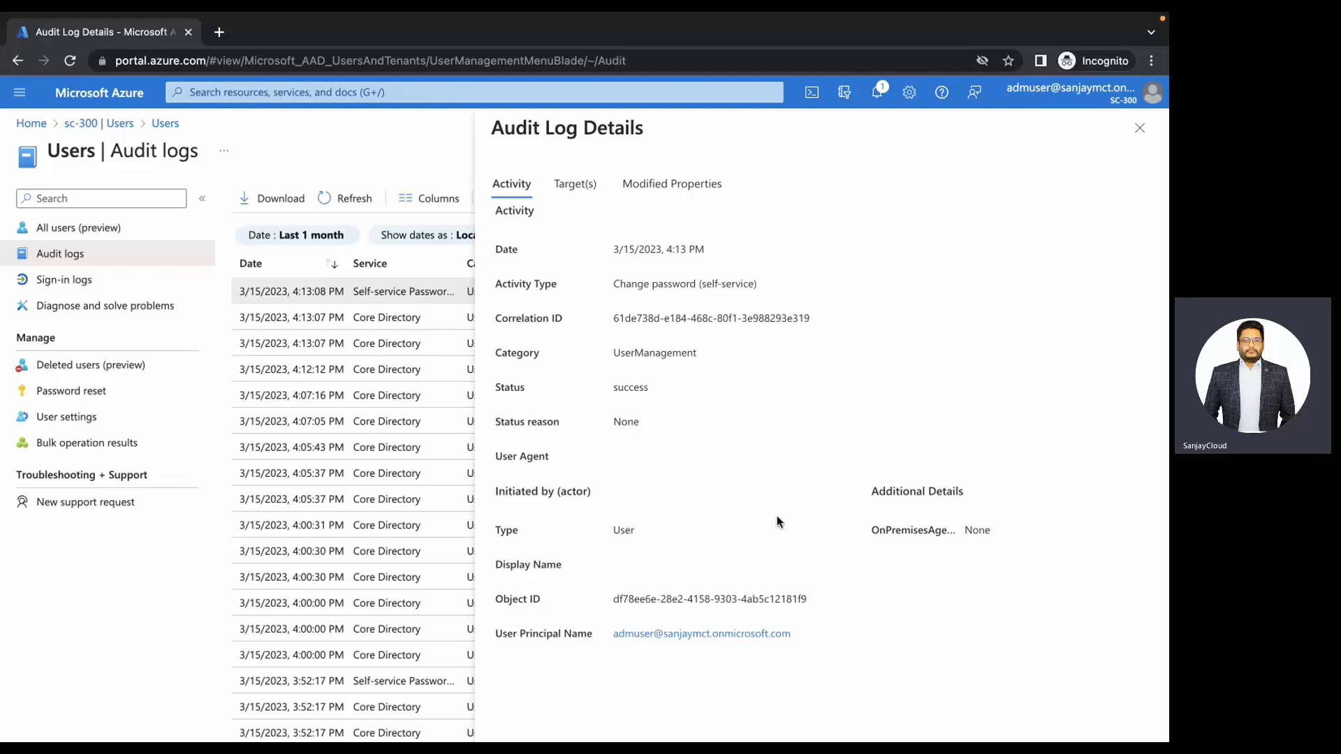
pyautogui.click(1140, 128)
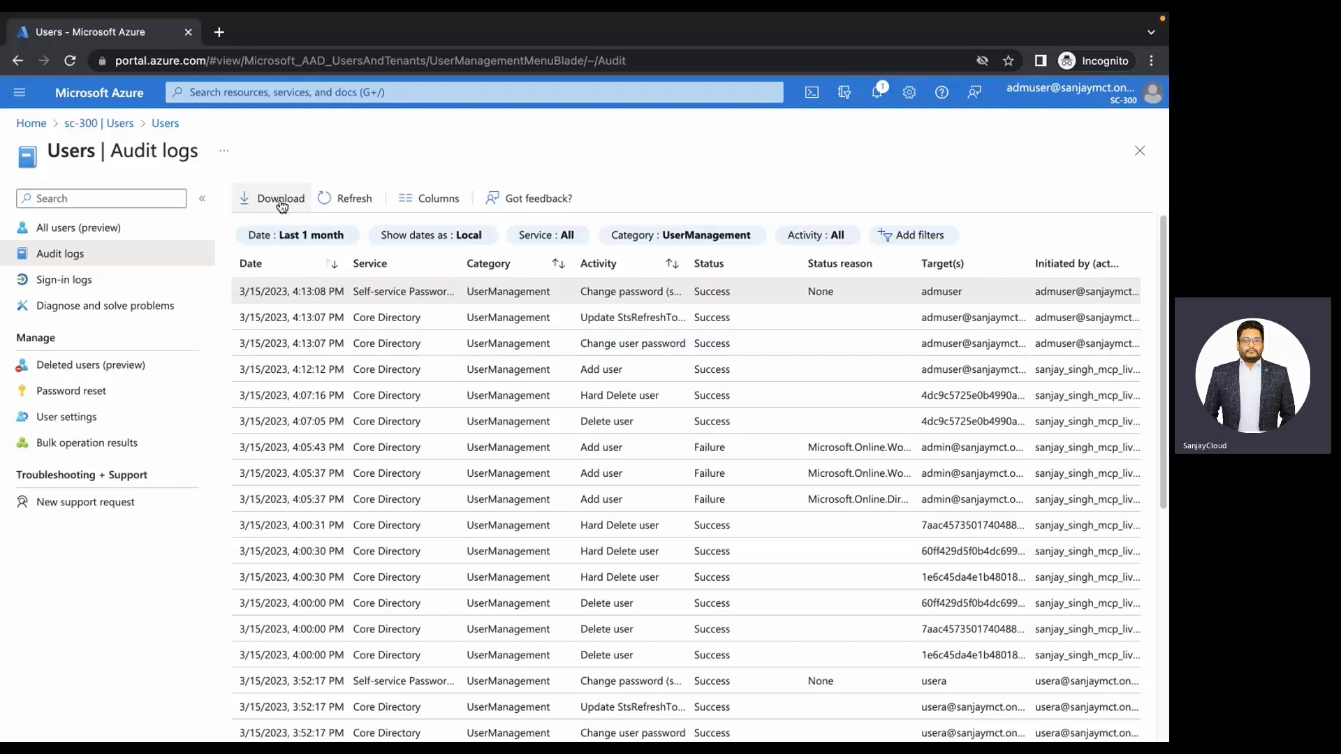
# - Open the users' sign-in logs and examine the location details of admuser's latest sign-in
pyautogui.click(67, 285)
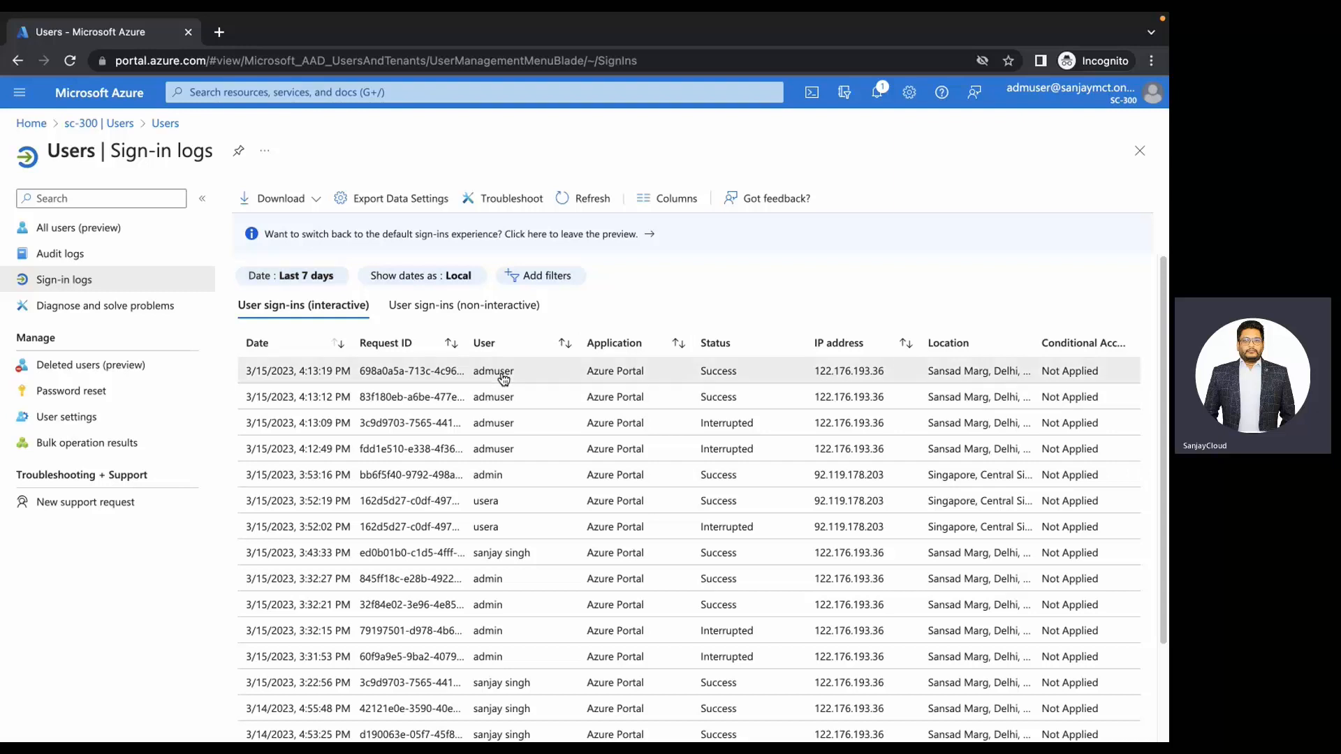
pyautogui.click(502, 377)
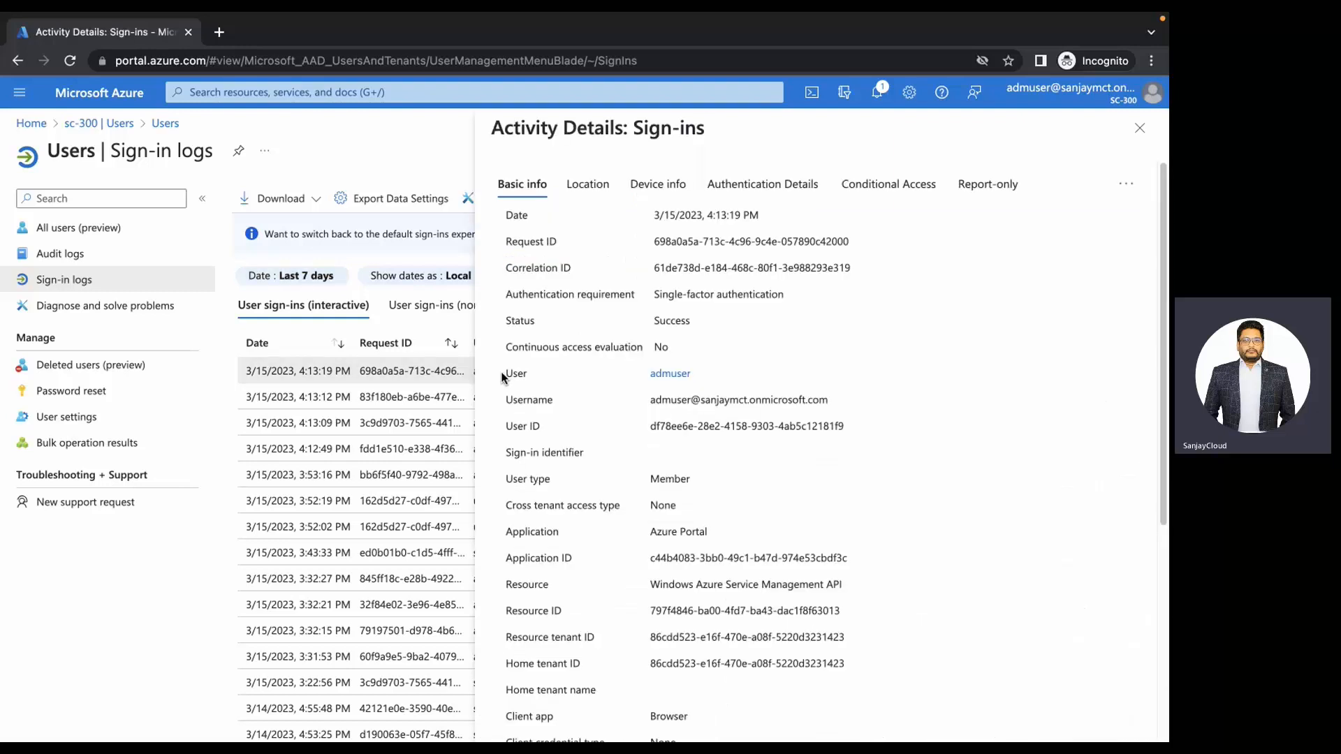
pyautogui.click(598, 192)
pyautogui.moveTo(652, 215); pyautogui.dragTo(761, 216)
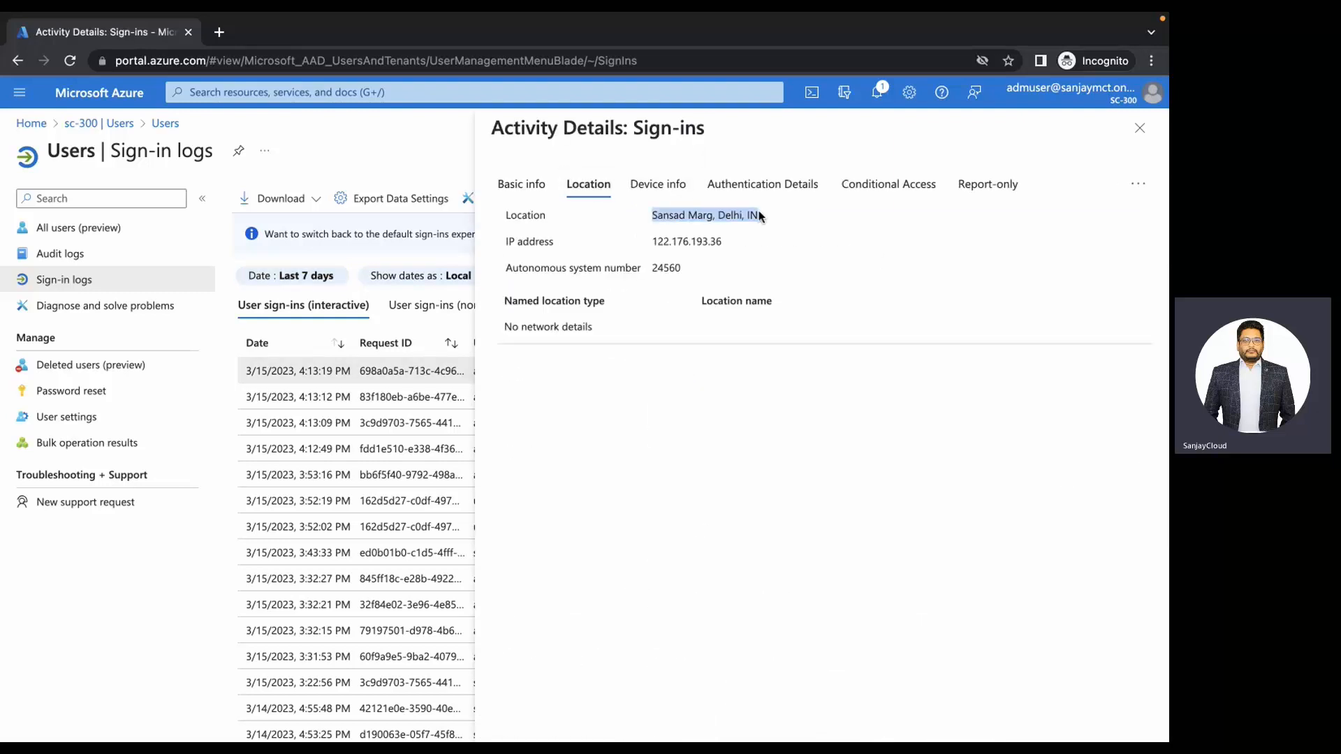
pyautogui.click(755, 240)
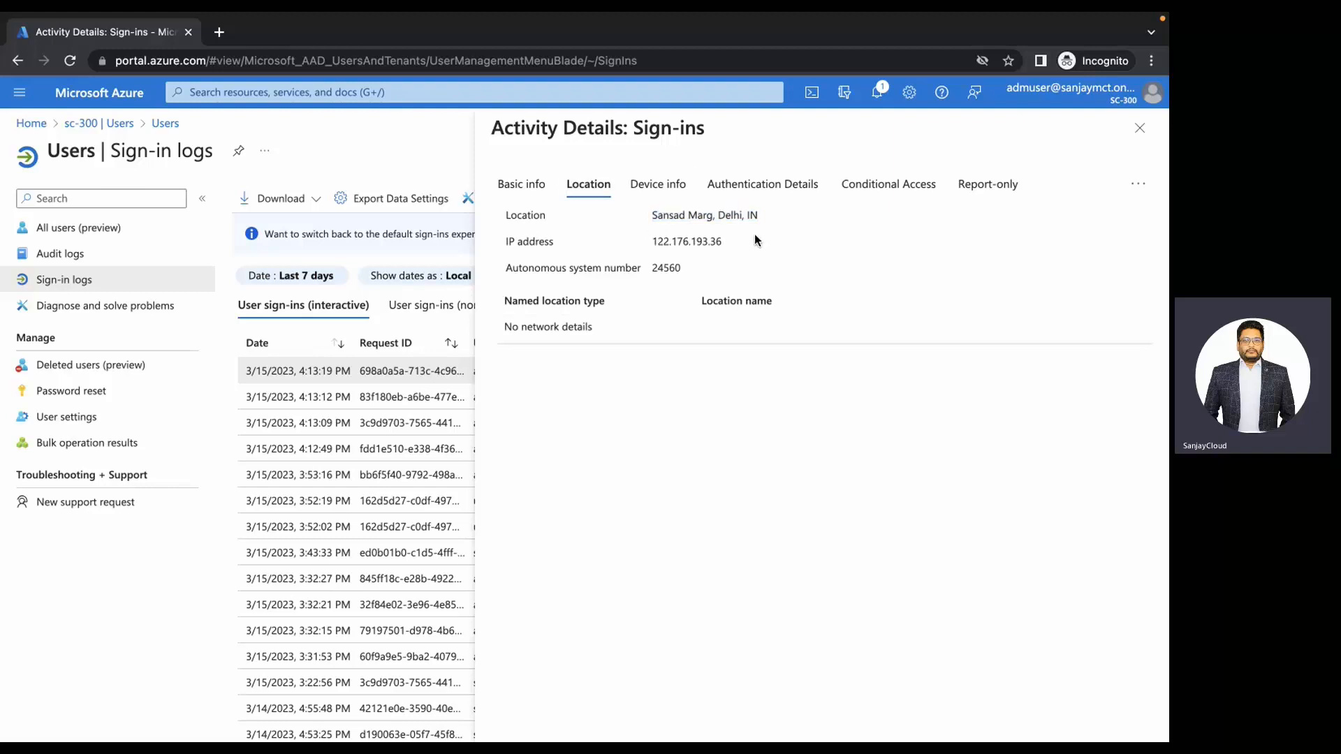
# - Examine the operating system and browser in the sign-in's device info, and close the activity details
pyautogui.click(660, 186)
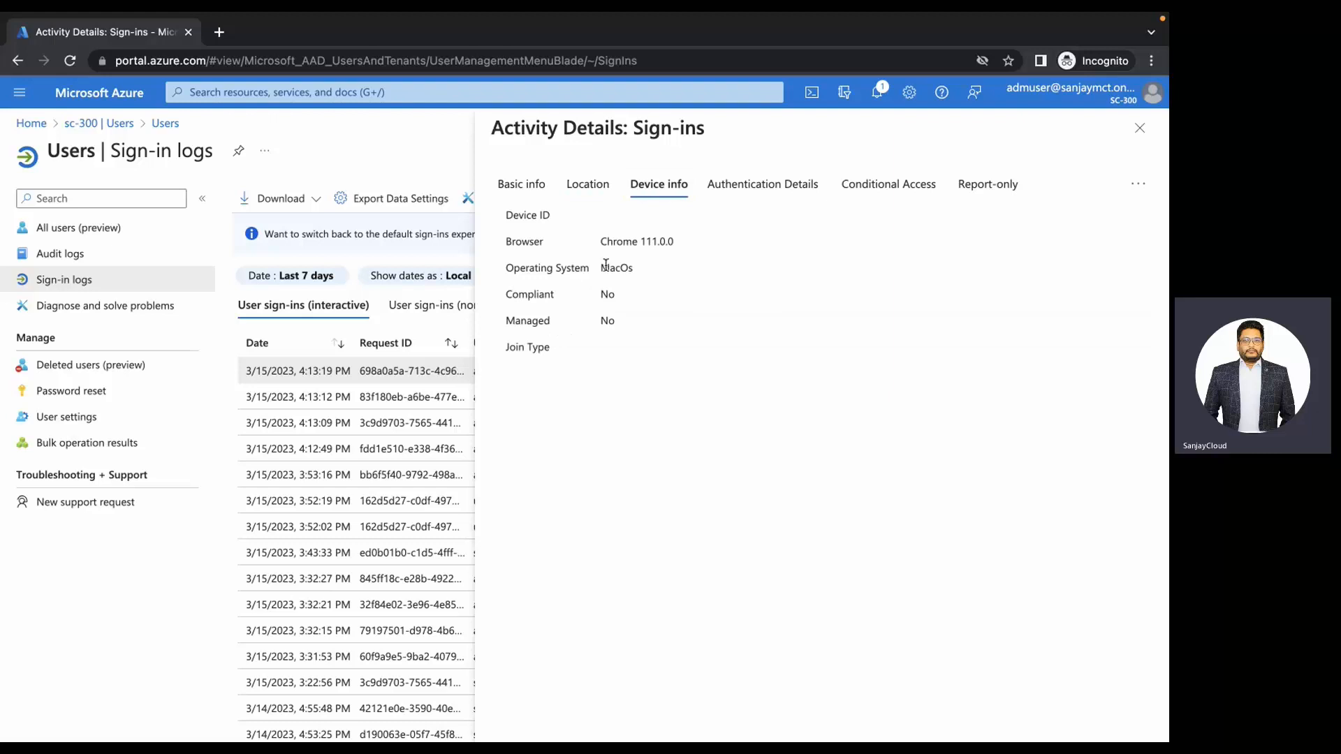
pyautogui.moveTo(605, 266); pyautogui.dragTo(659, 266)
pyautogui.moveTo(602, 242); pyautogui.dragTo(683, 243)
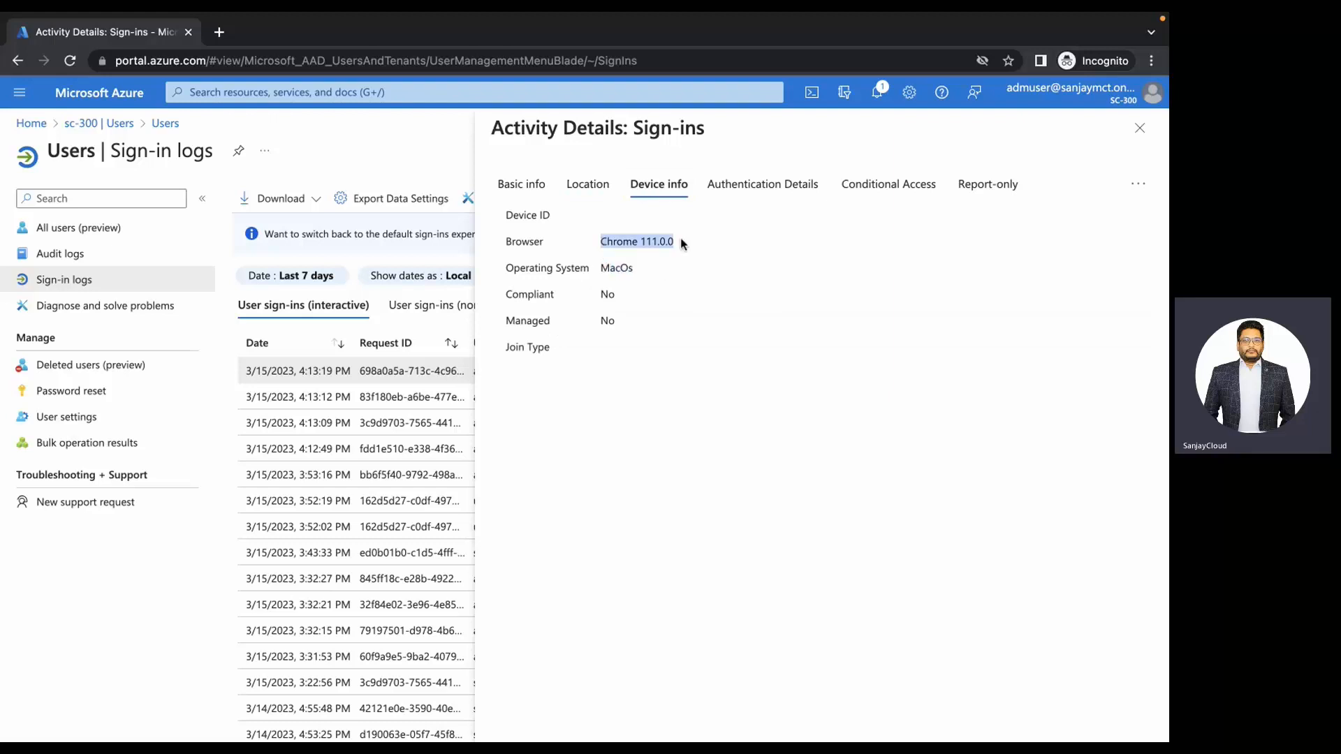
pyautogui.click(1139, 130)
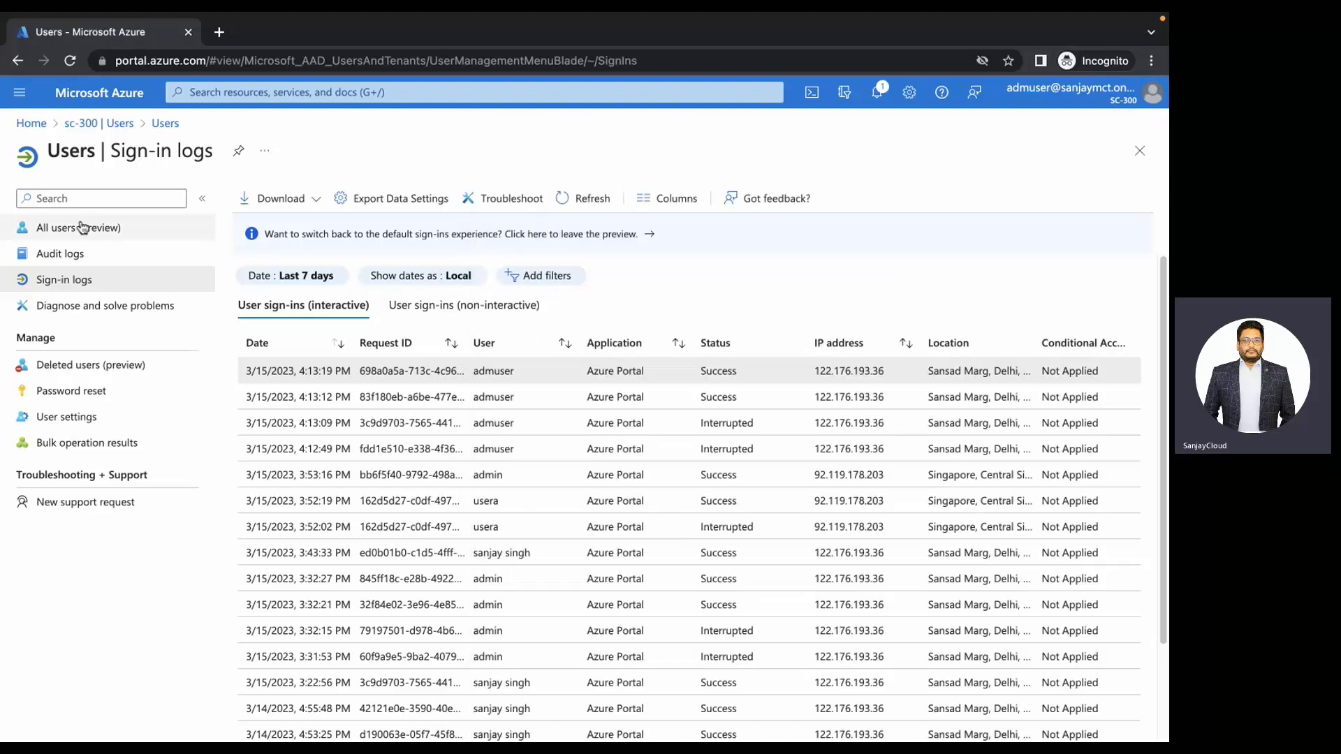
# - Return to the sc-300 tenant overview and close the Kaspersky window on the desktop
pyautogui.click(133, 126)
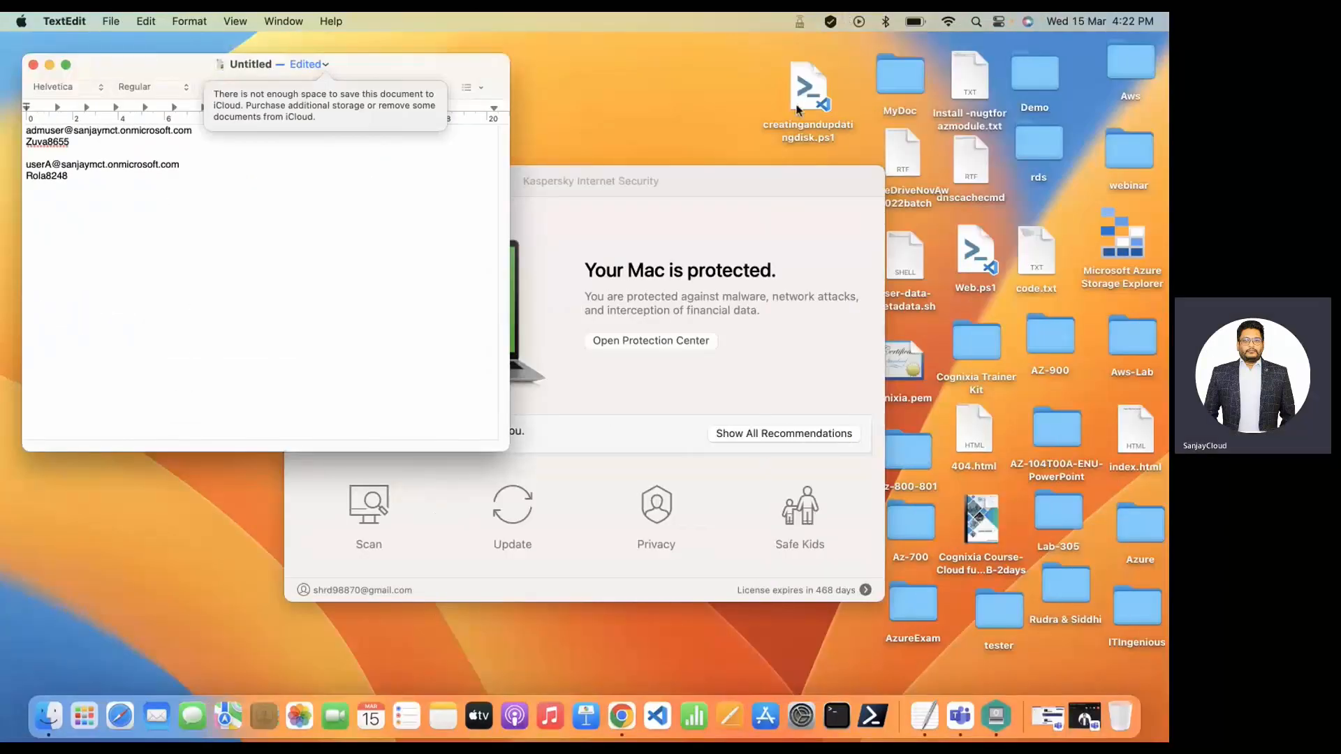
pyautogui.click(742, 187)
pyautogui.click(312, 180)
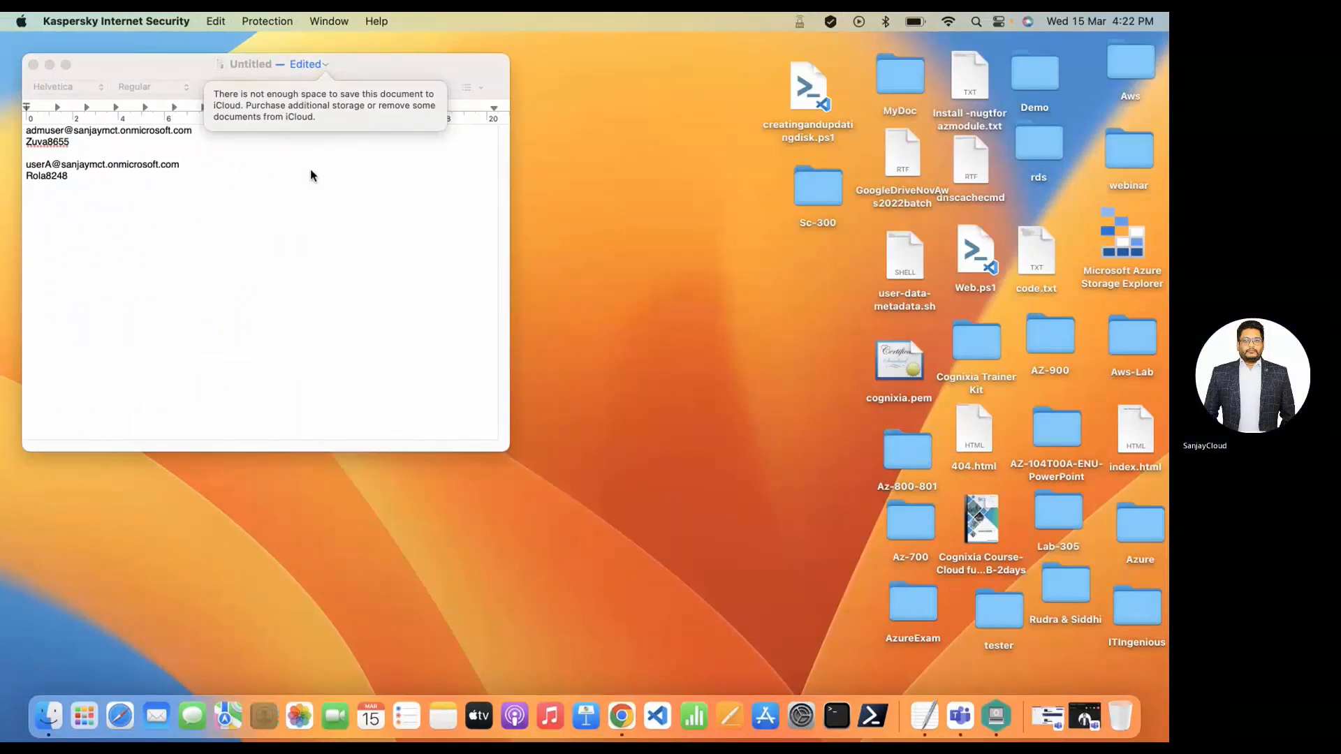
pyautogui.click(310, 170)
pyautogui.click(801, 22)
pyautogui.click(835, 90)
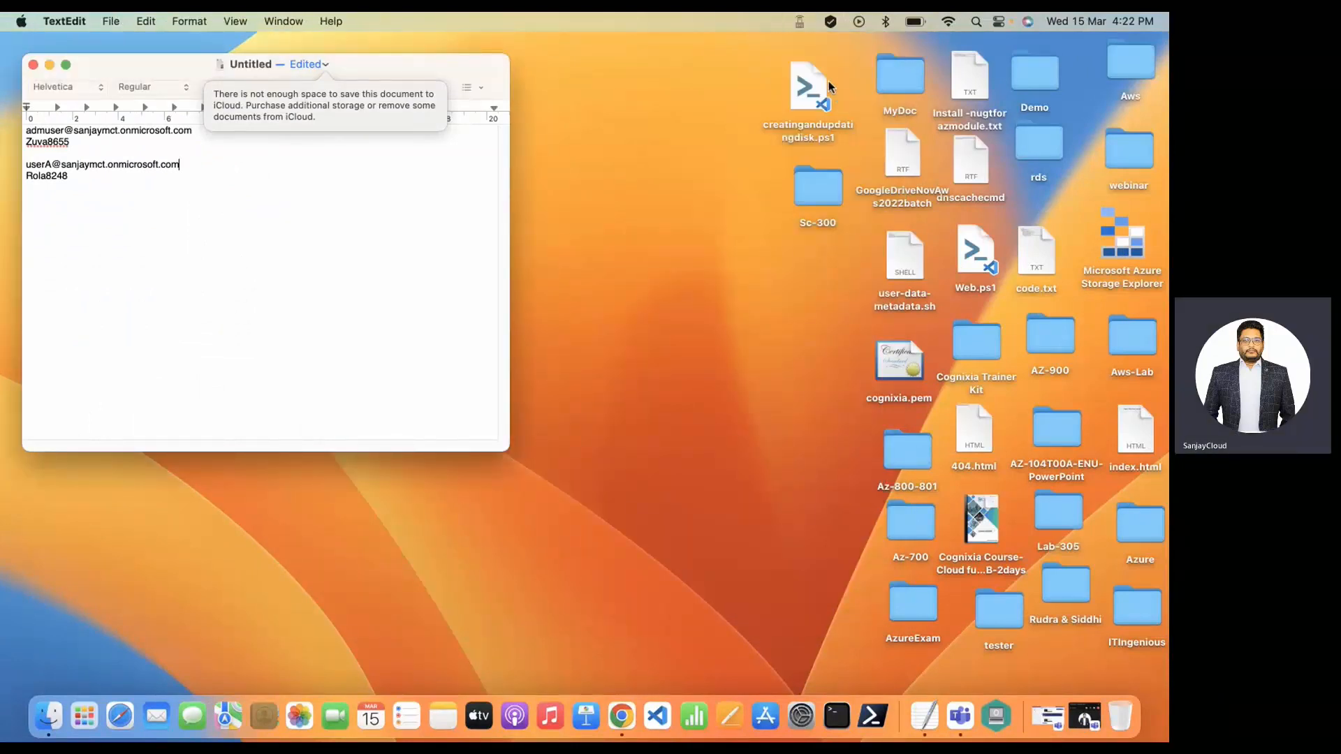
pyautogui.hotkey('ctrl', 'Right')
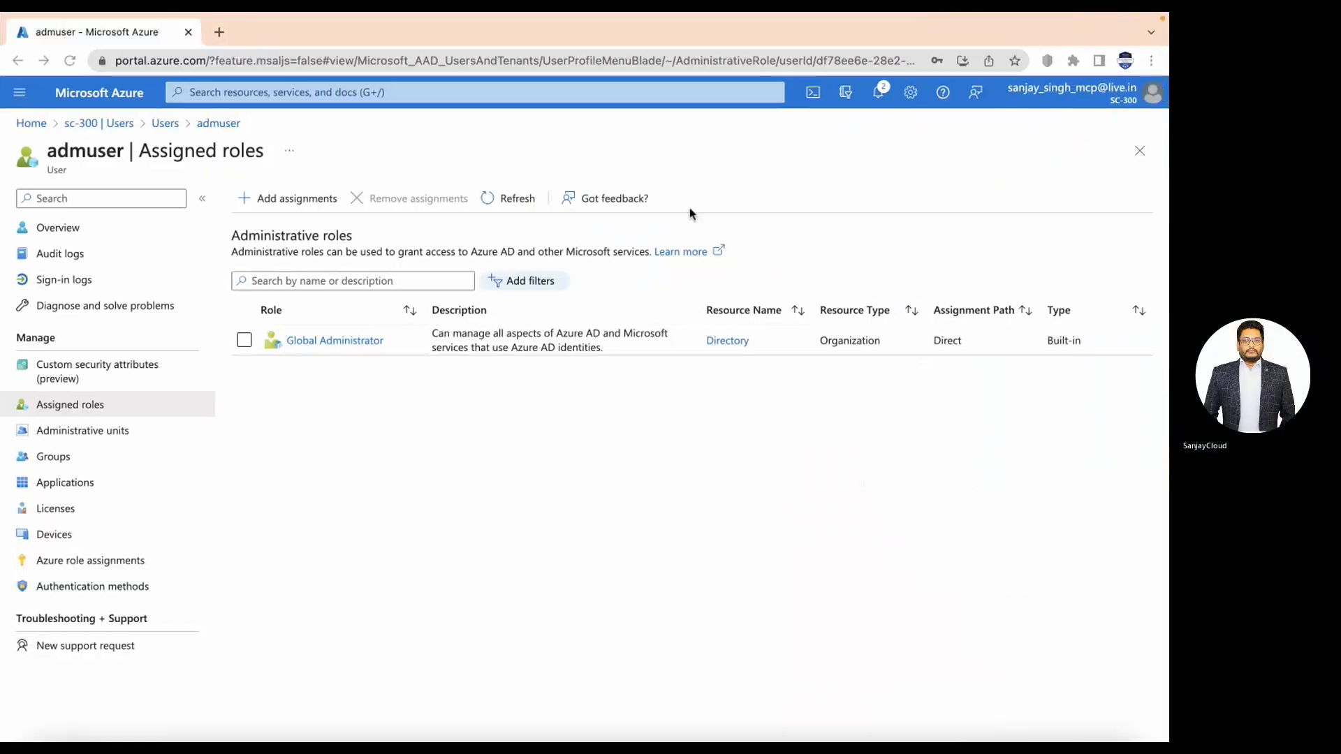
pyautogui.hotkey('ctrl', 'Right')
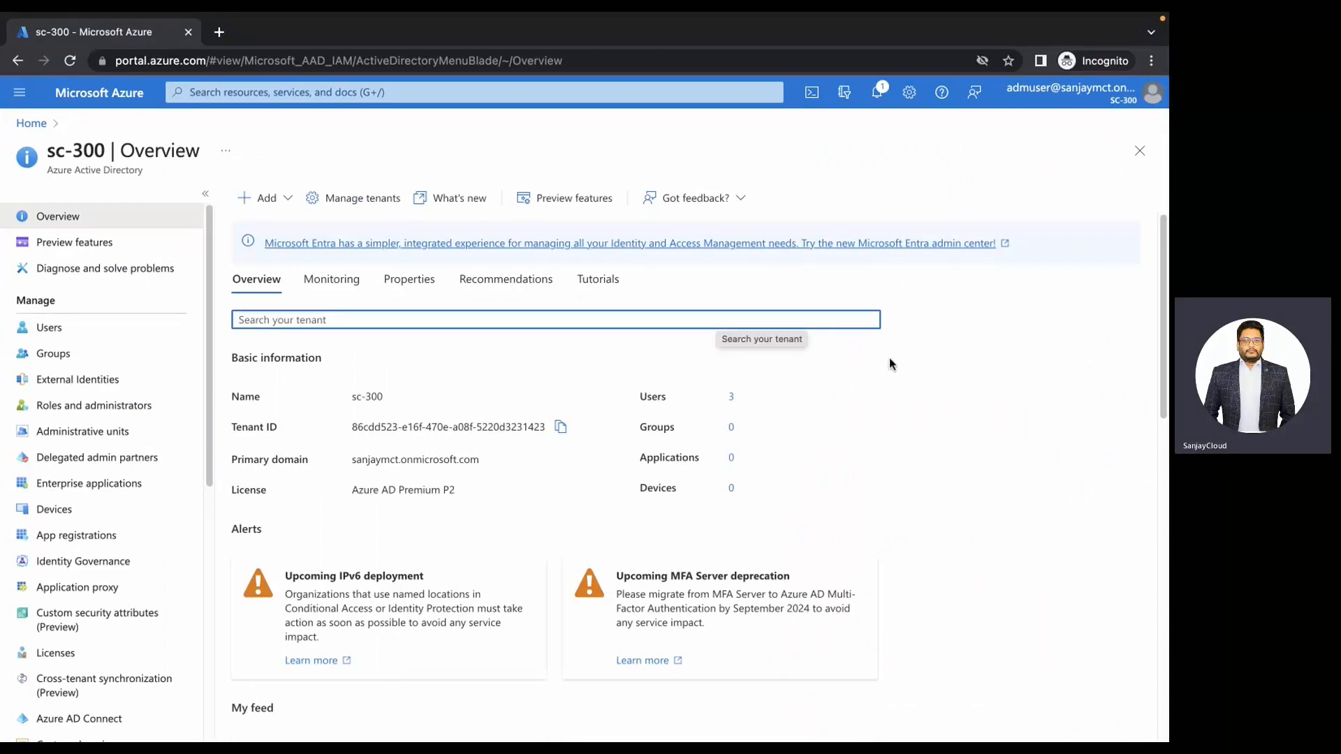
pyautogui.click(785, 17)
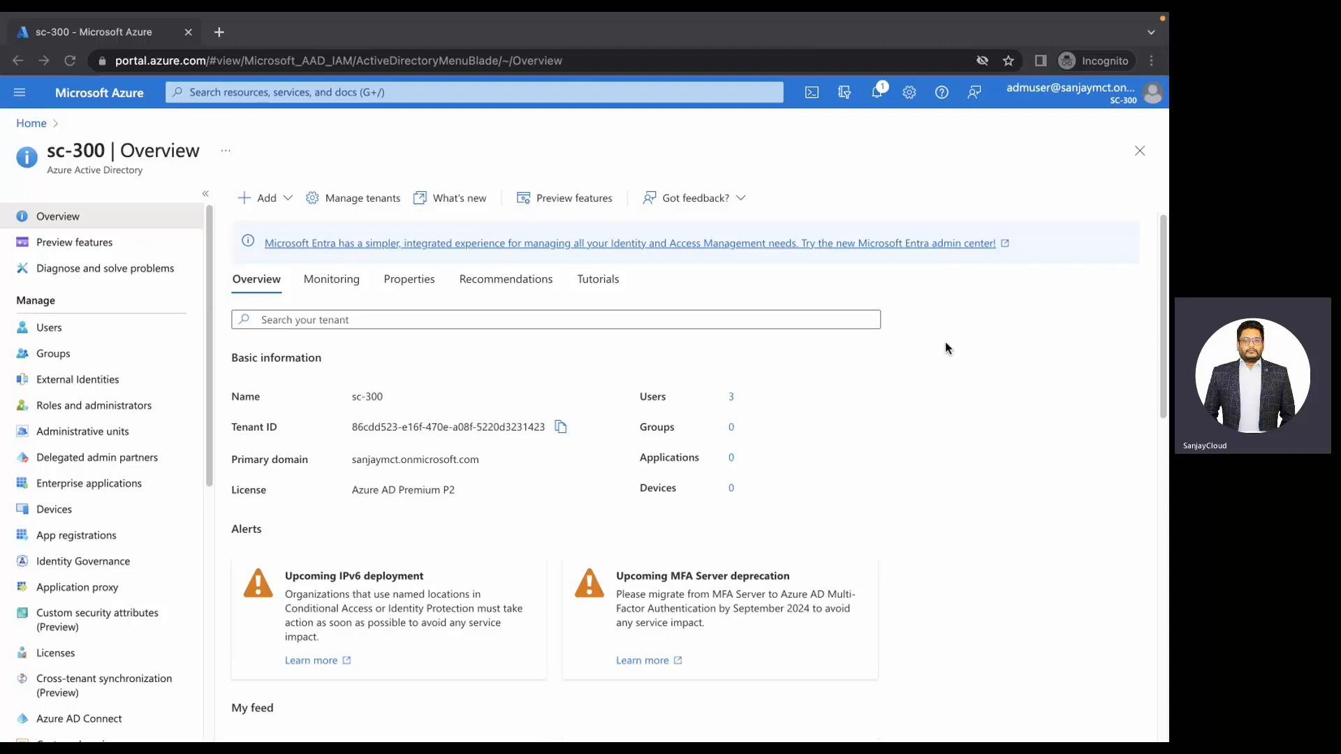
# - Sign out of the admuser account in the Azure portal
pyautogui.click(1149, 98)
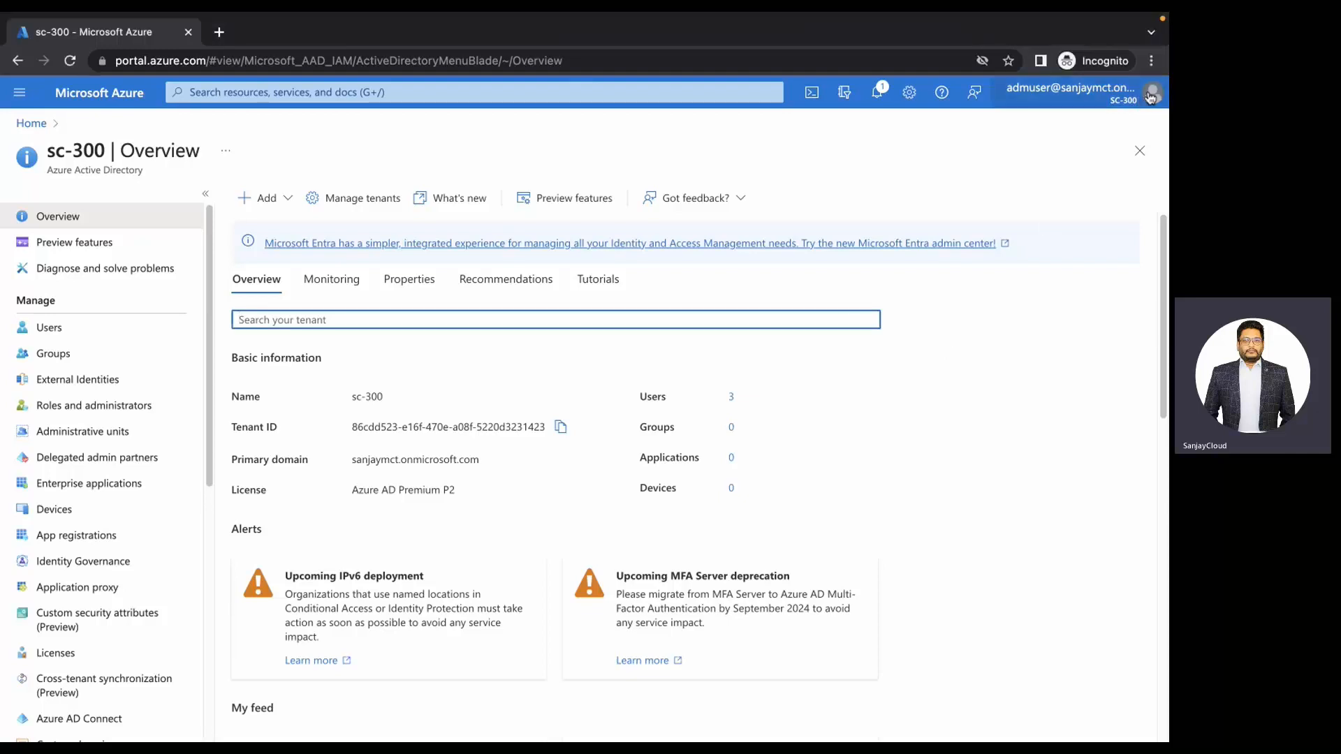
pyautogui.click(1151, 98)
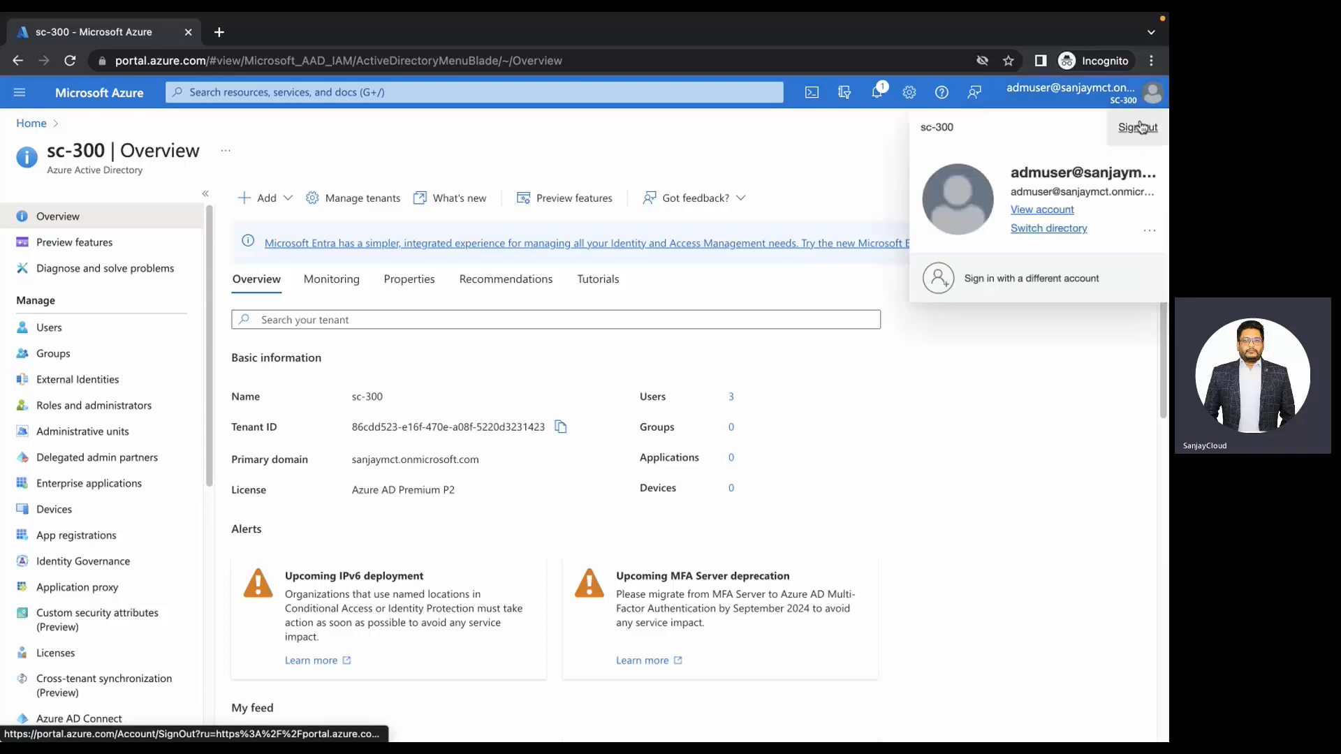
pyautogui.click(1141, 131)
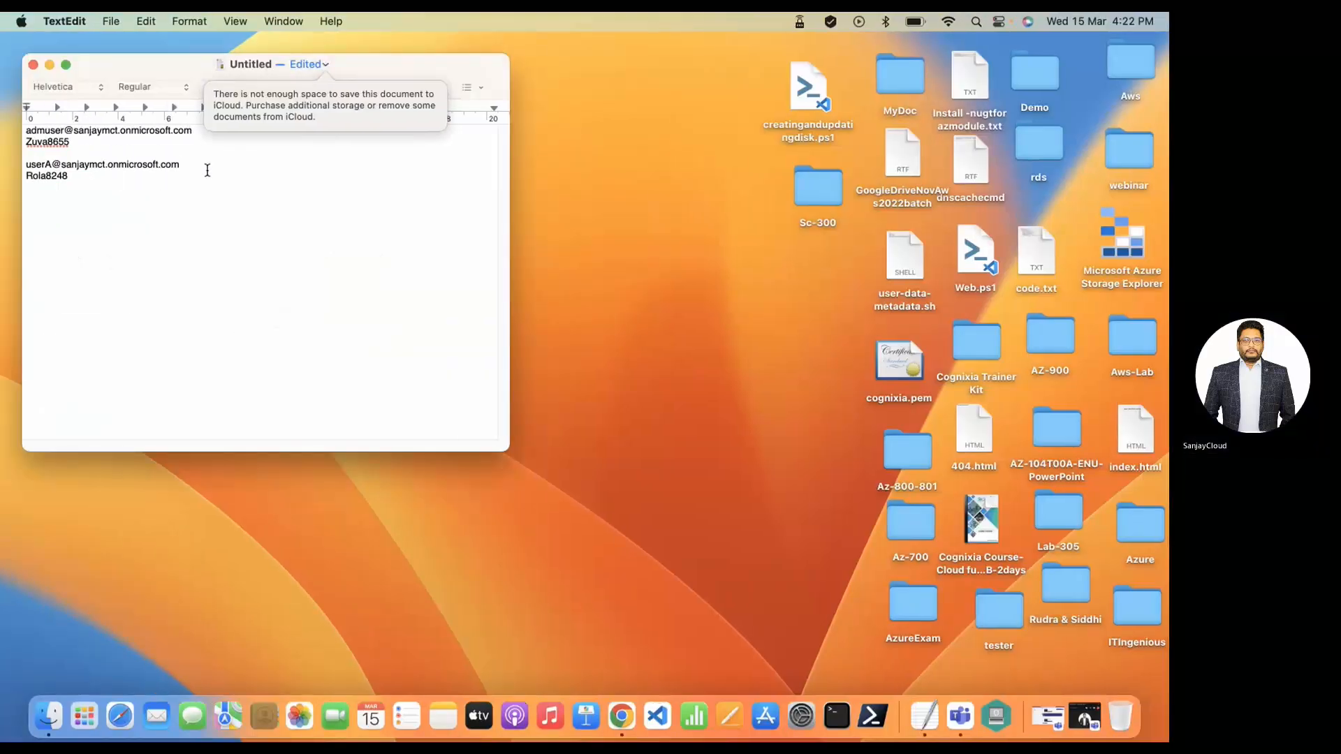
# - Copy userA's sign-in address from the TextEdit note and submit it as another account on the Azure sign-in page
pyautogui.moveTo(208, 171)
pyautogui.mouseDown()
pyautogui.moveTo(14, 166)
pyautogui.moveTo(189, 166)
pyautogui.mouseUp()
pyautogui.press('super+c')
pyautogui.click(25, 164)
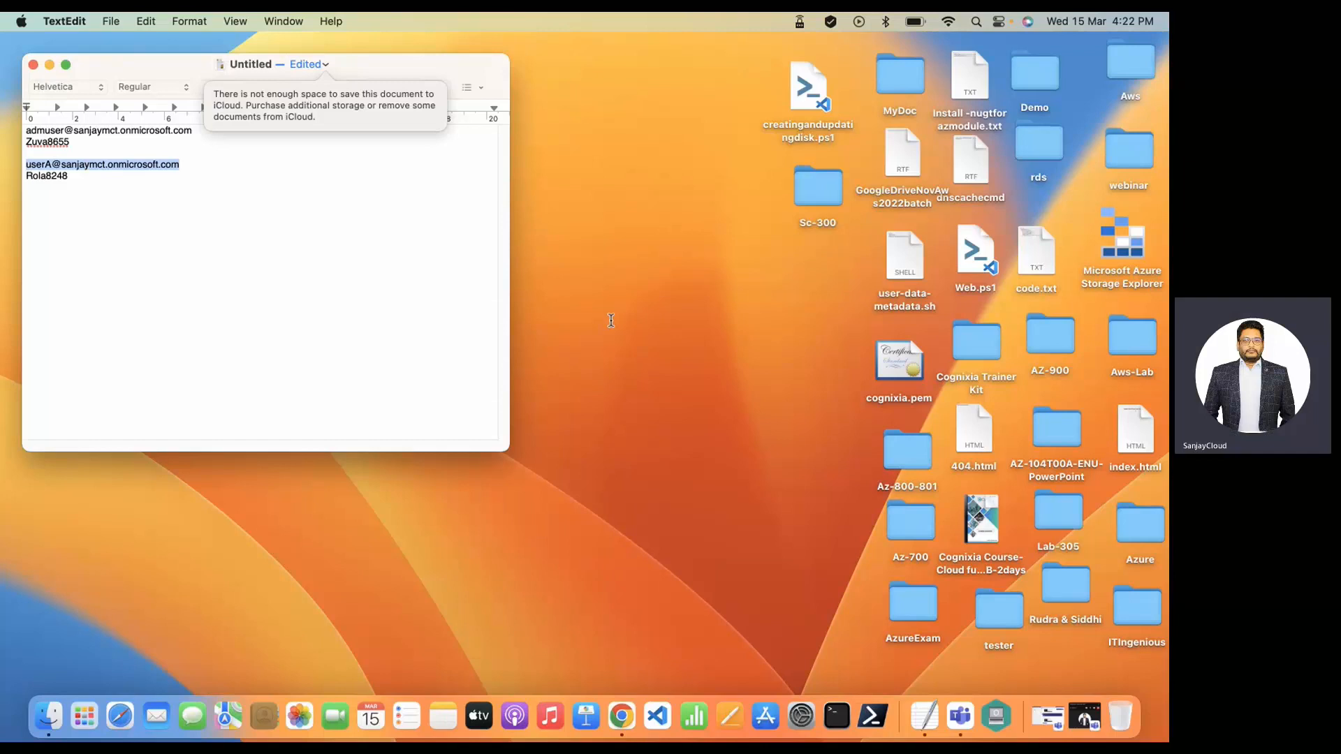
pyautogui.hotkey('ctrl', 'Up')
pyautogui.click(643, 85)
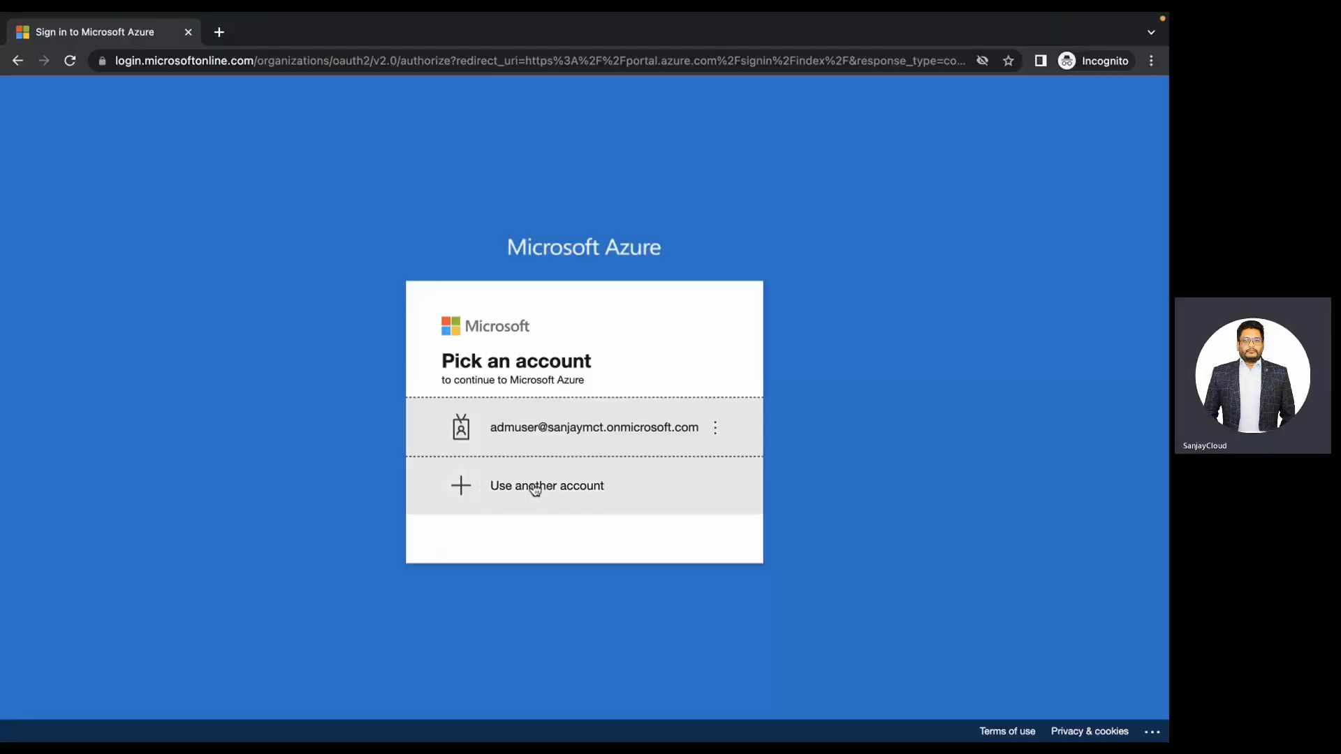
pyautogui.click(534, 485)
pyautogui.press('super+v')
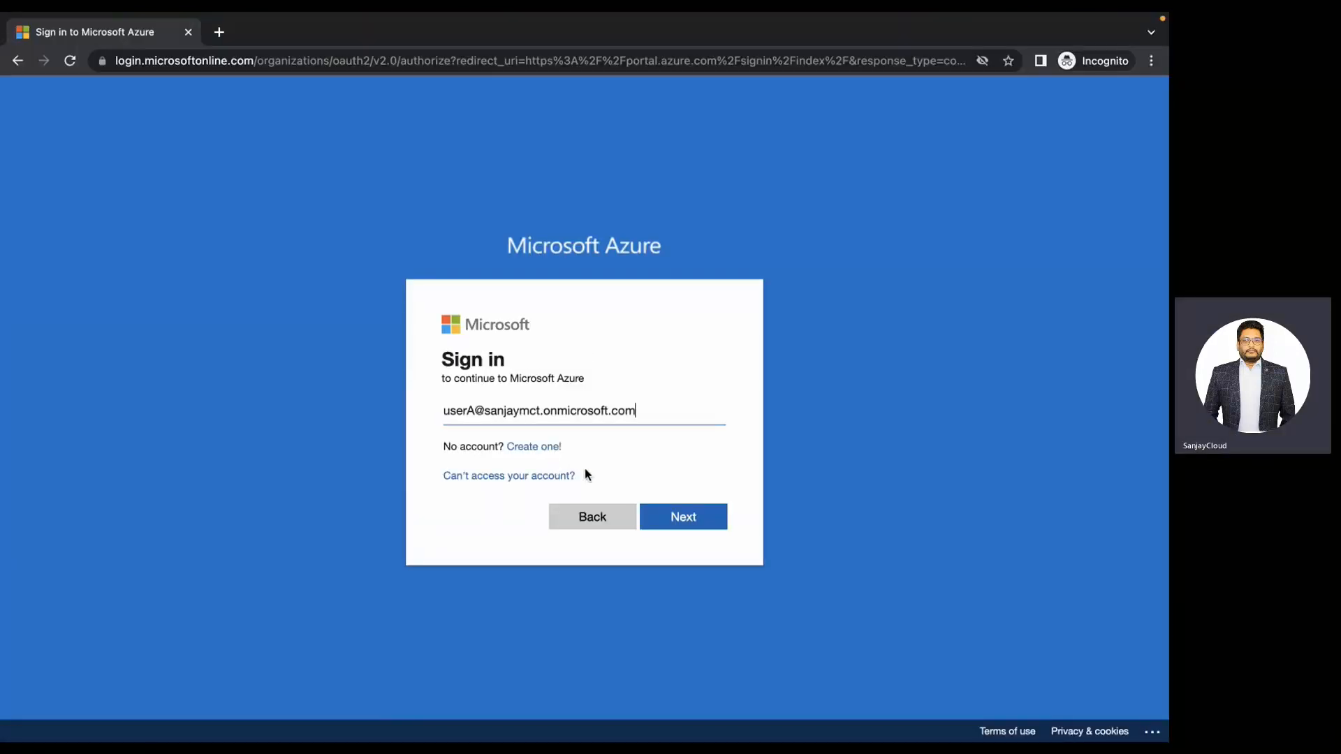
pyautogui.click(694, 521)
# - Copy userA's temporary password from the TextEdit note and submit it in the password field of the Azure sign-in page
pyautogui.hotkey('ctrl', 'Left')
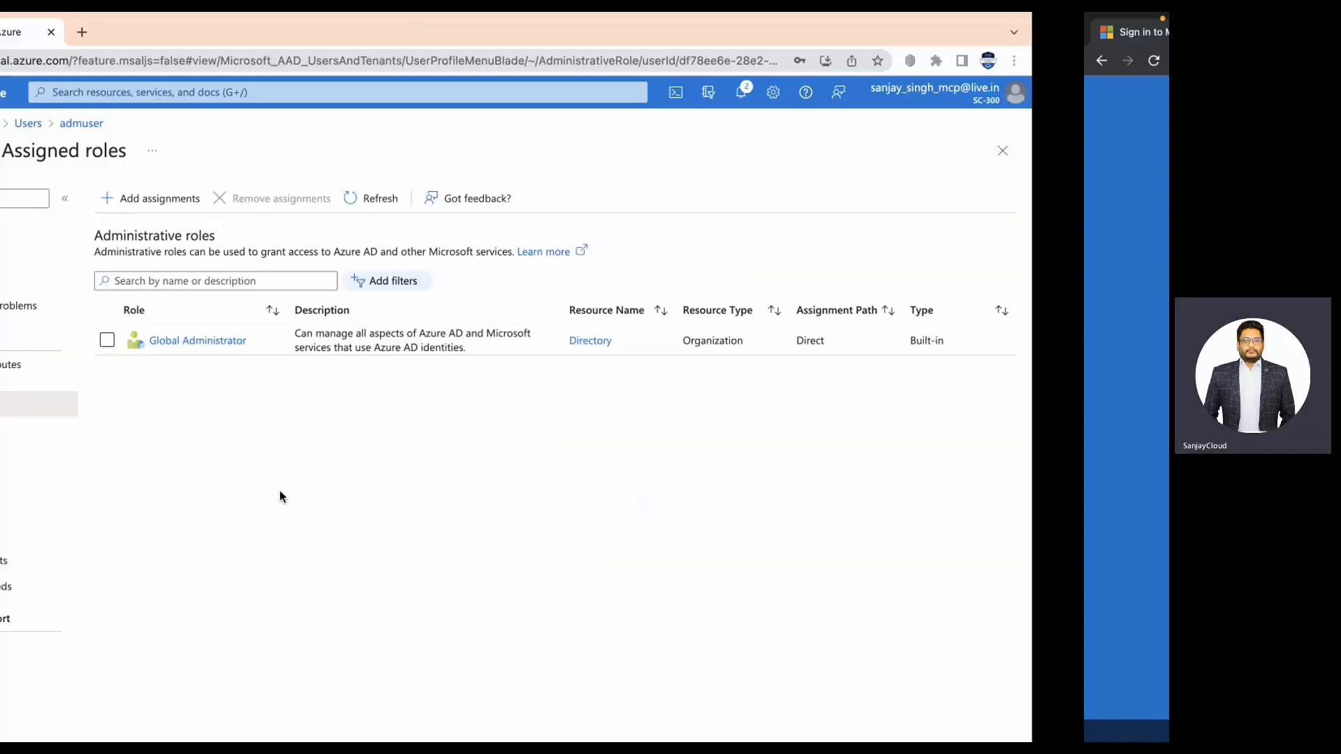
pyautogui.hotkey('ctrl', 'Left')
pyautogui.click(85, 181)
pyautogui.moveTo(75, 179); pyautogui.dragTo(28, 178)
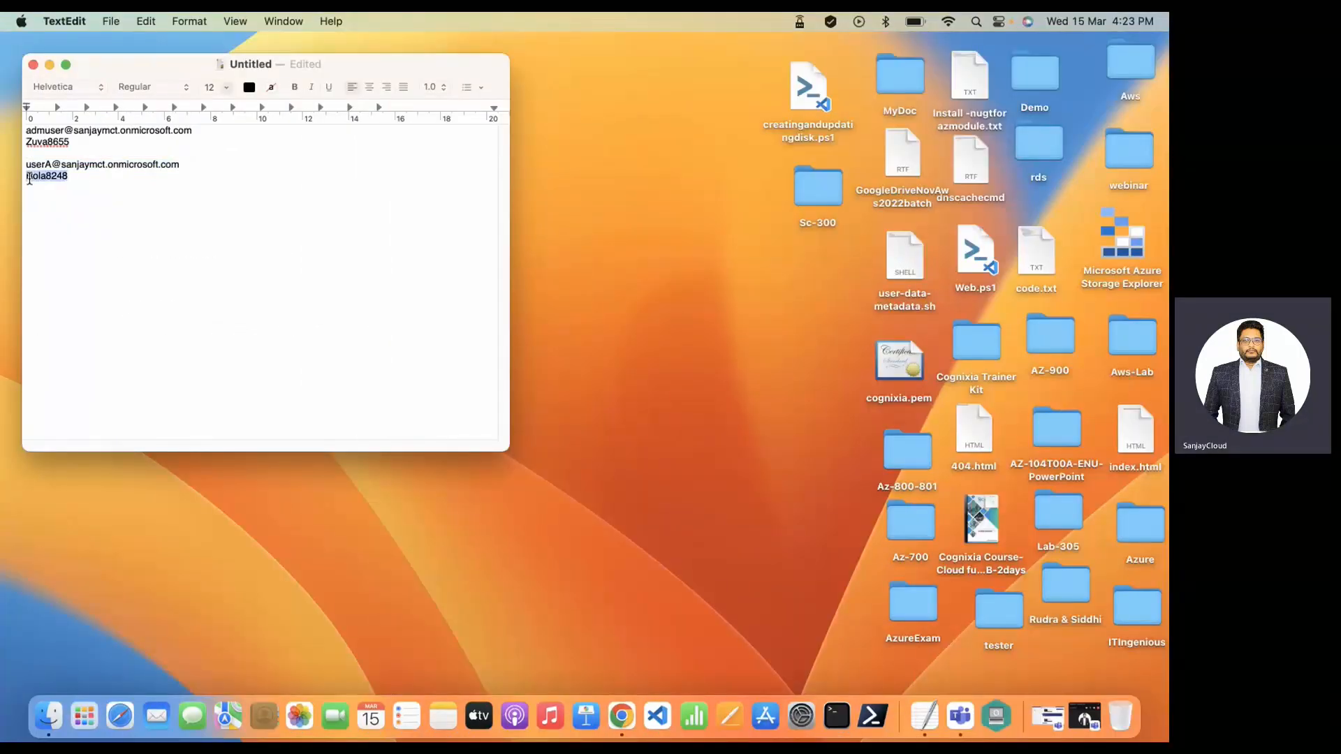
pyautogui.hotkey('ctrl', 'Up')
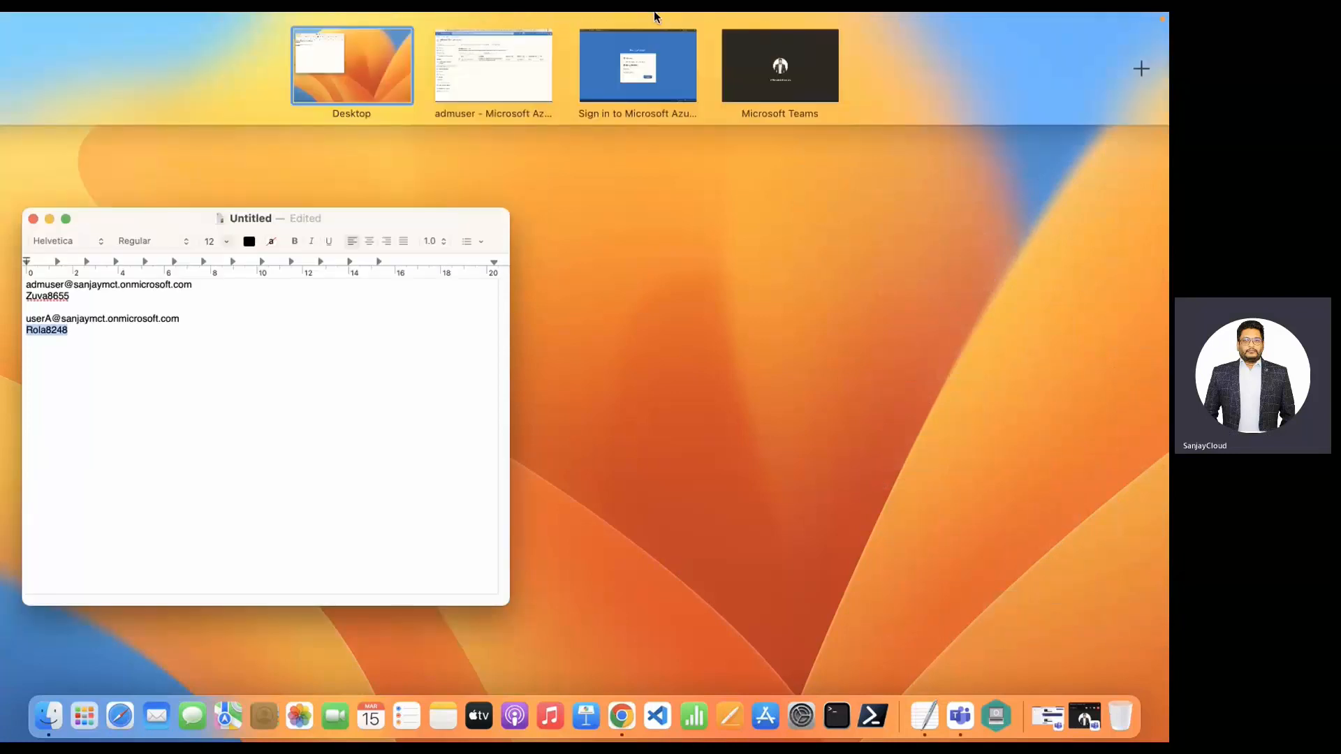
pyautogui.click(648, 60)
pyautogui.press('super+v')
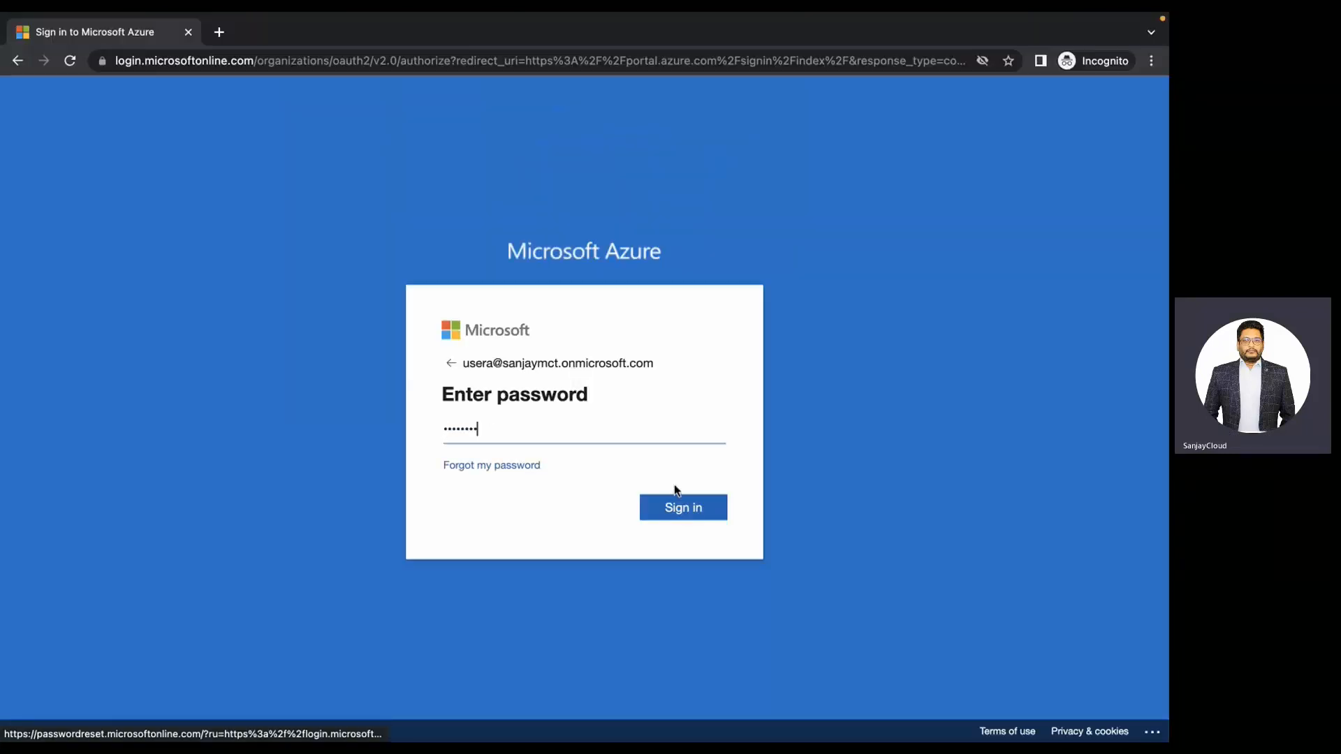
pyautogui.click(681, 504)
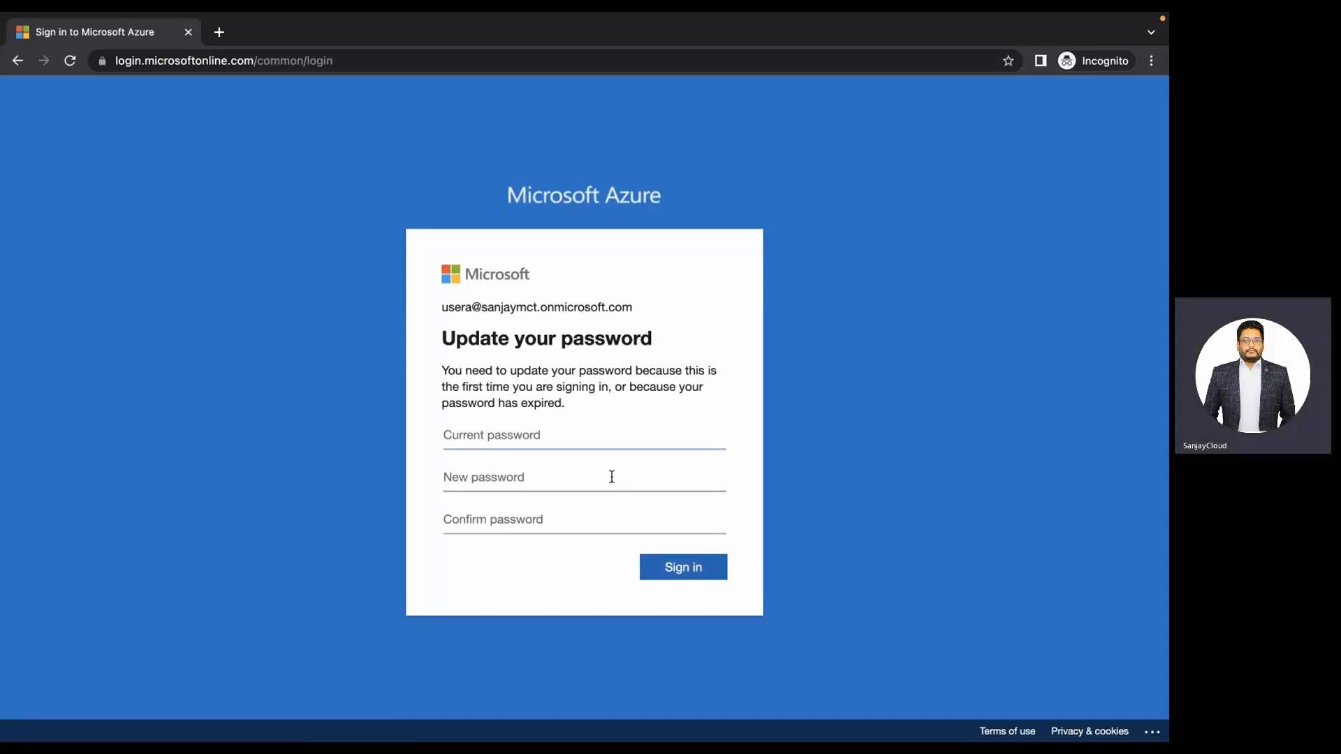
# - Update userA's password by entering the current password and a new confirmed password, and complete the sign-in to the Azure portal
pyautogui.press('super+v')
pyautogui.click(577, 478)
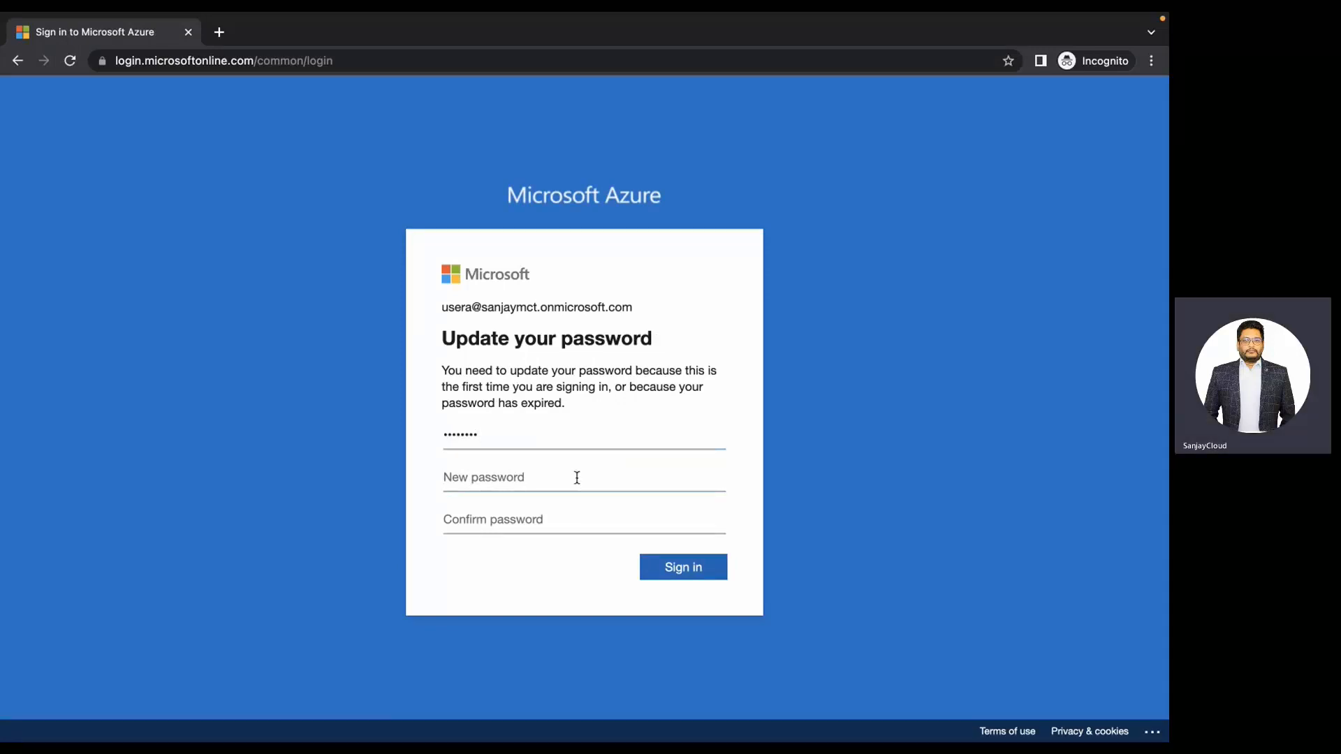
pyautogui.write('*********')
pyautogui.press('Tab')
pyautogui.write('******')
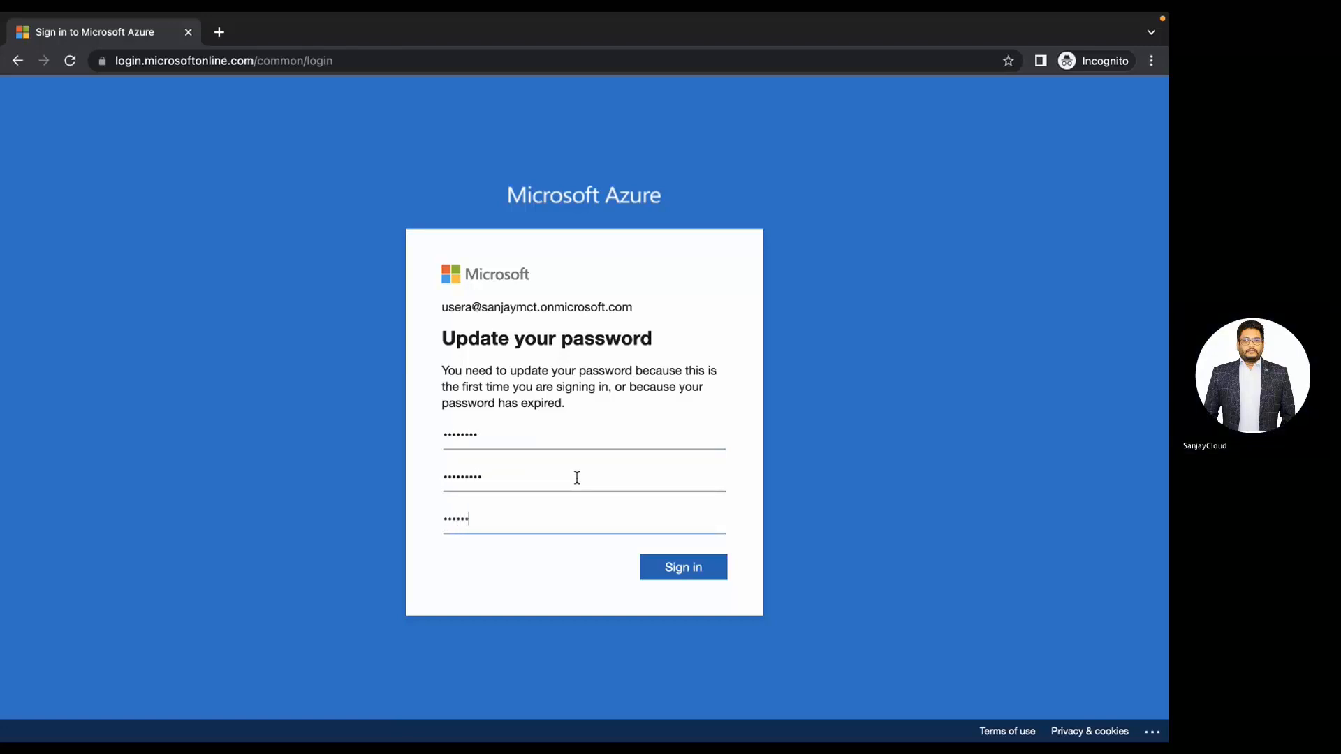
pyautogui.write('***')
pyautogui.press('Return')
pyautogui.press('Return')
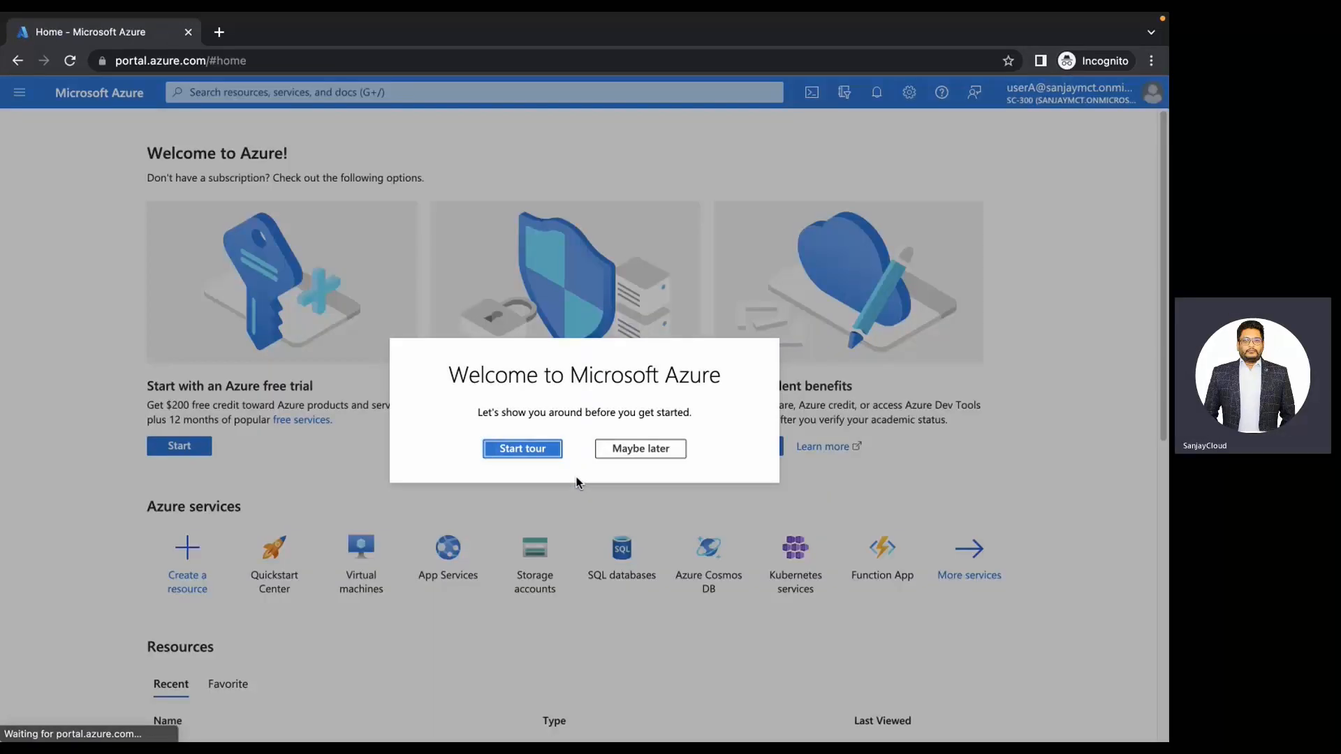
# - Start and close the Azure welcome tour, and sign out of the userA account
pyautogui.click(552, 453)
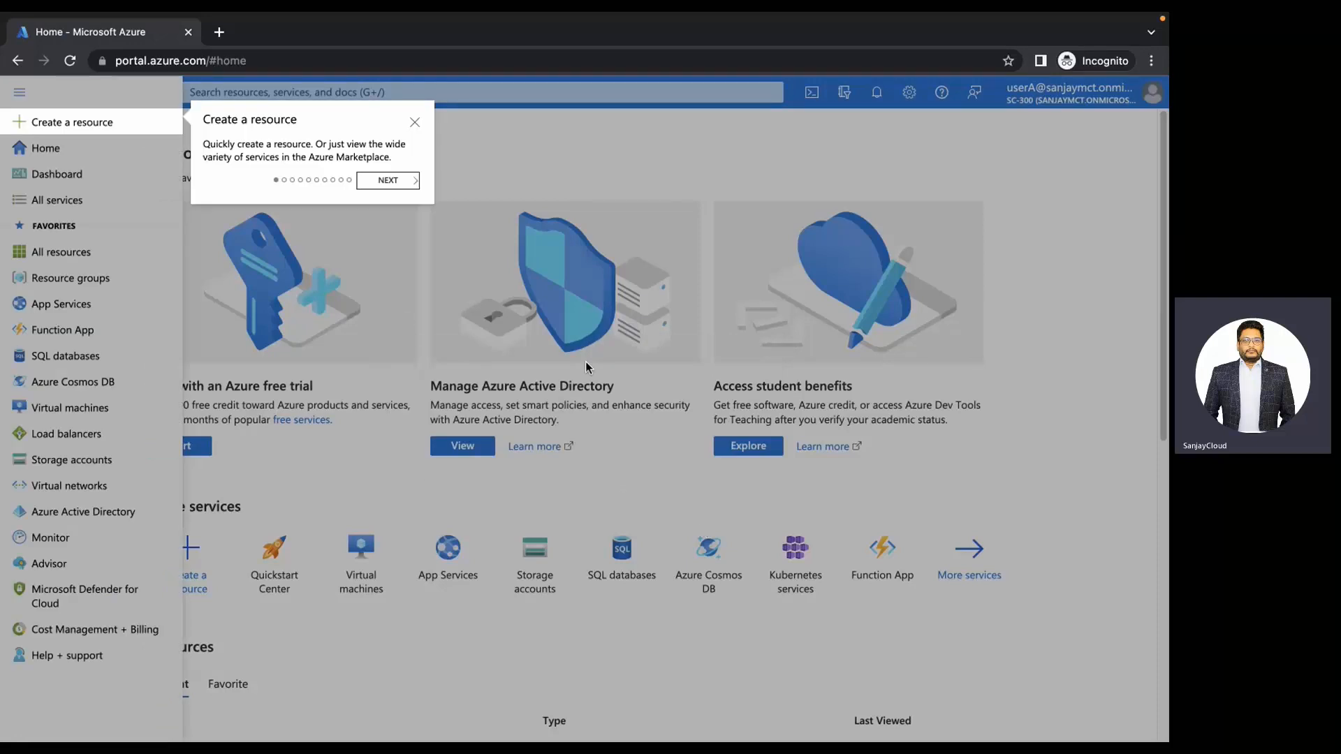
pyautogui.click(415, 124)
pyautogui.click(1153, 98)
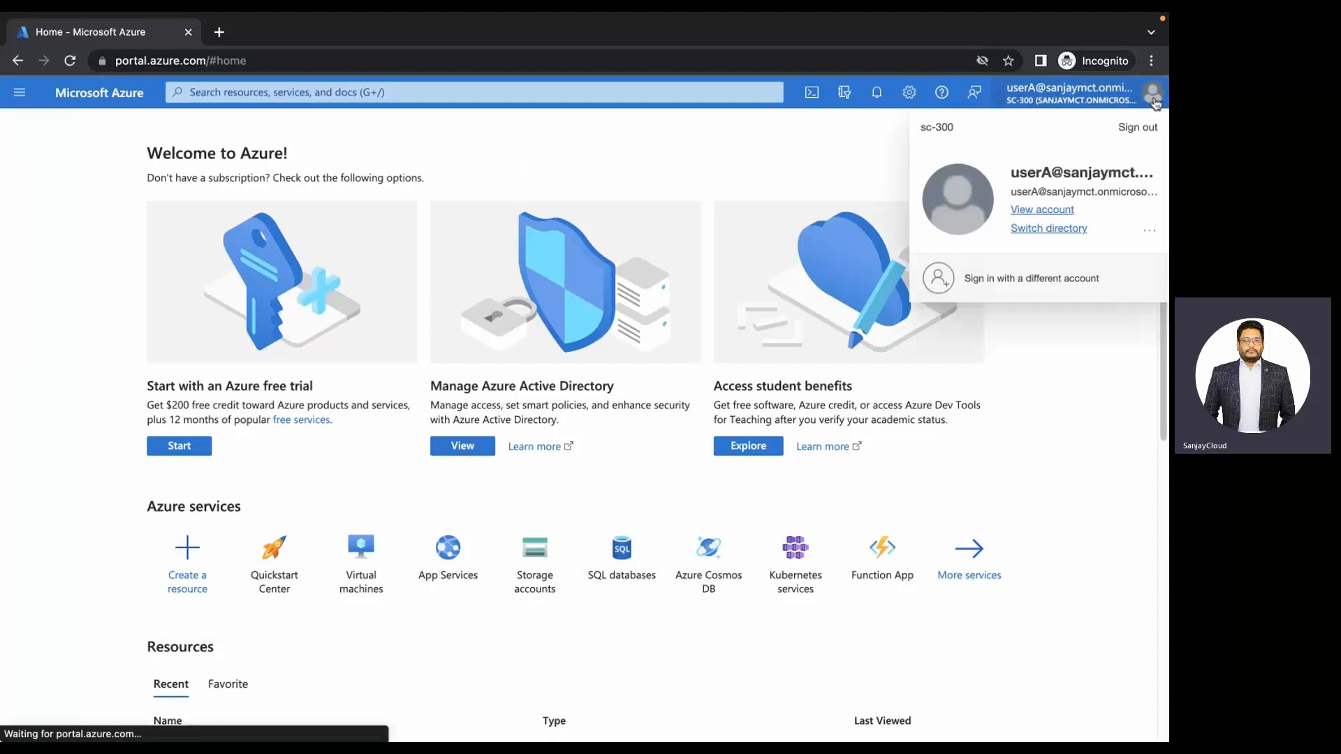
pyautogui.click(1132, 145)
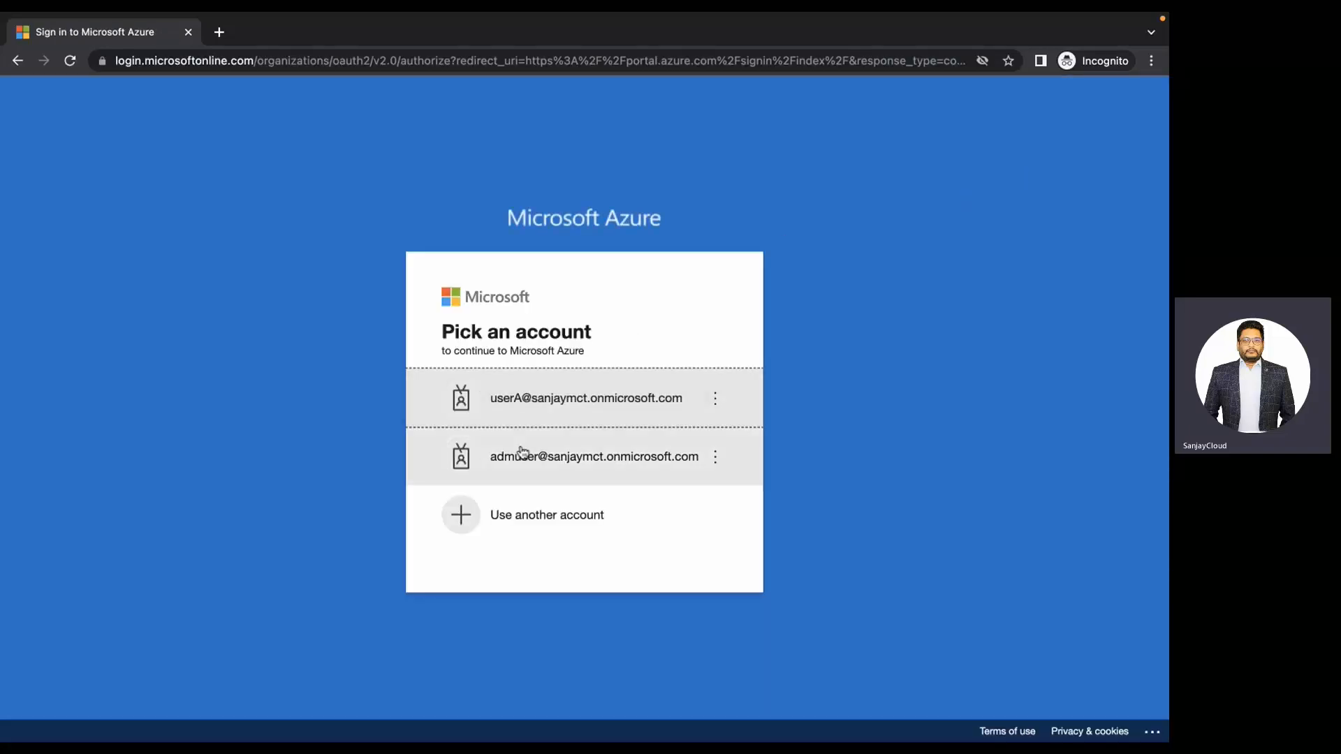
# - Turn off the Kaspersky VPN from the desktop and return to the Azure account selection page
pyautogui.hotkey('ctrl', 'Left')
pyautogui.hotkey('ctrl', 'Left')
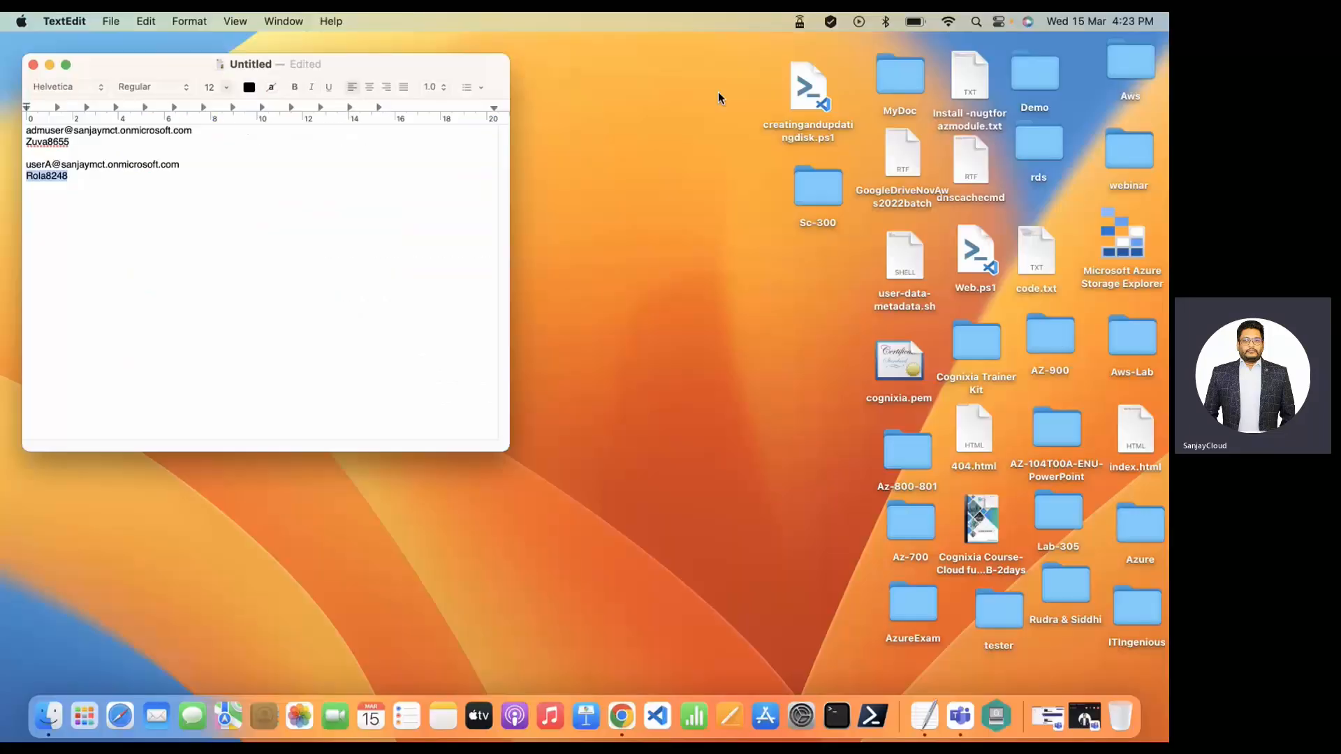
pyautogui.click(800, 22)
pyautogui.moveTo(907, 138)
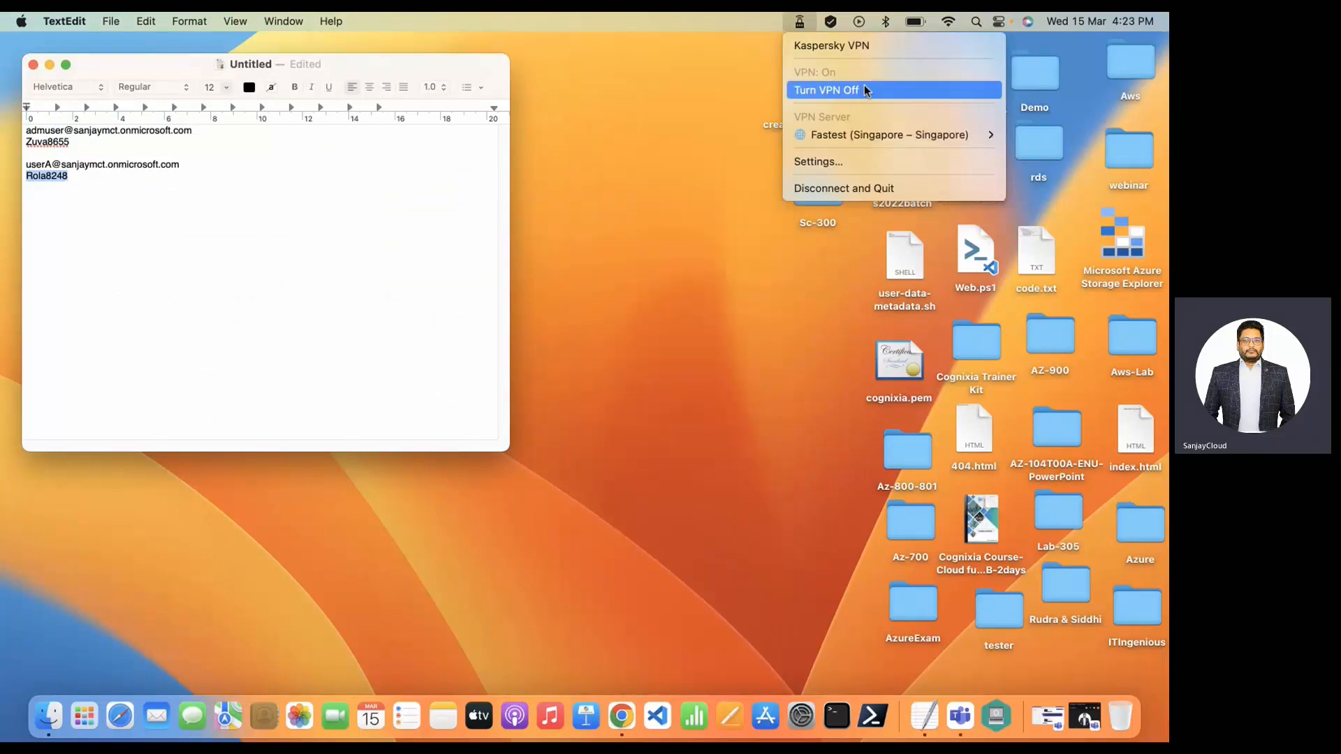
pyautogui.click(864, 87)
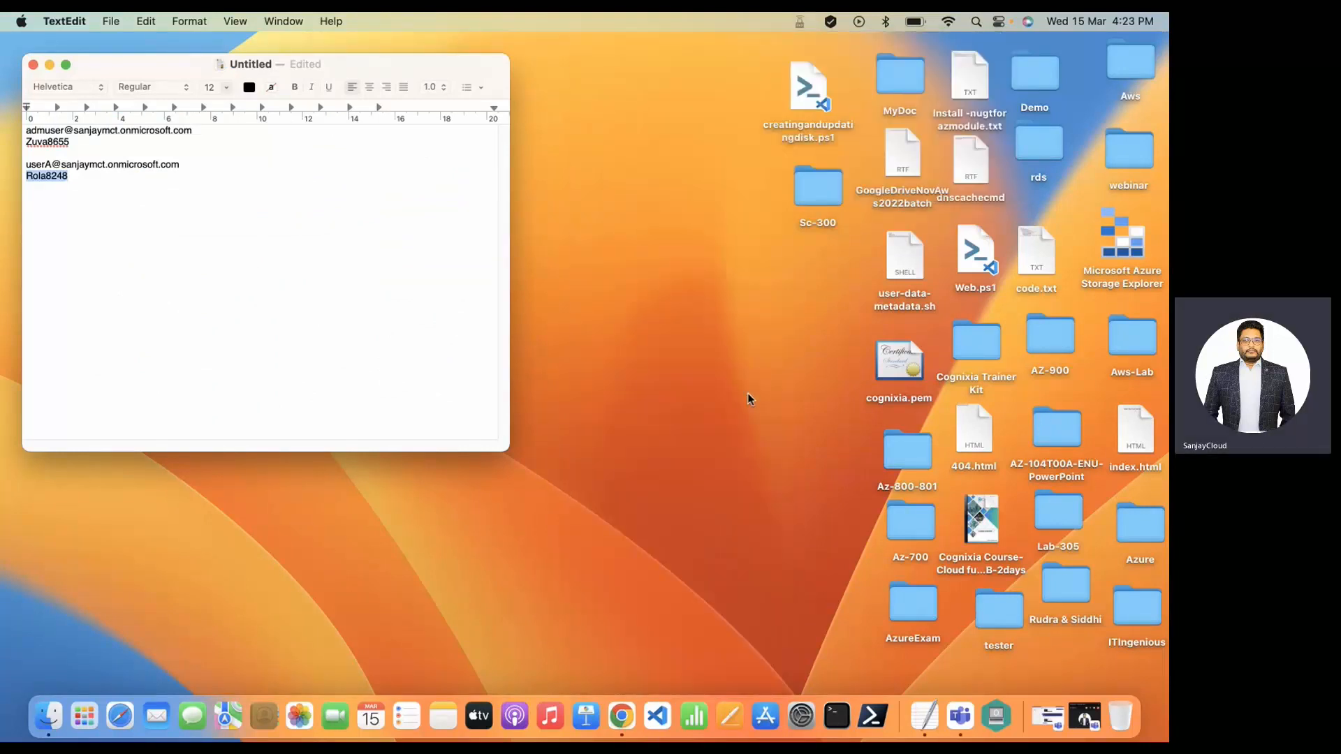
pyautogui.hotkey('ctrl', 'Right')
pyautogui.hotkey('ctrl', 'Right')
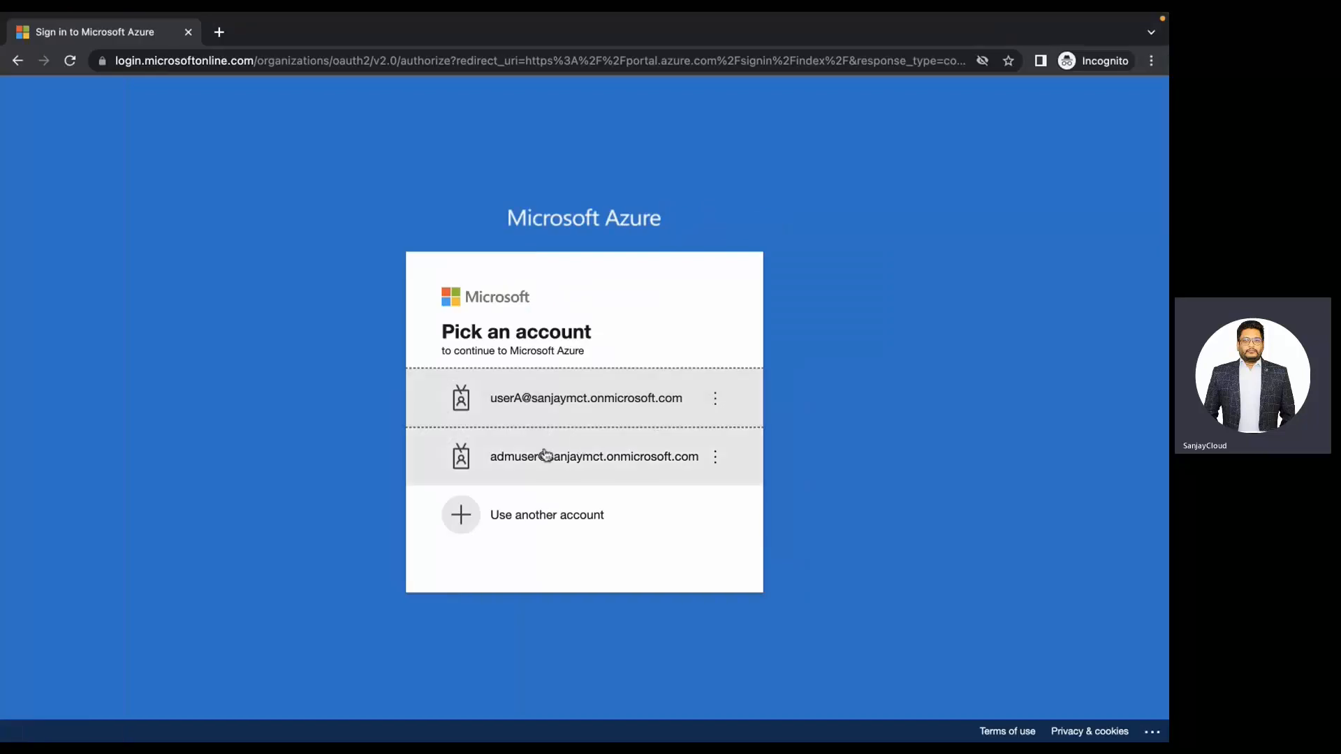
# - Sign in to the Azure portal as admuser with the account password
pyautogui.click(593, 472)
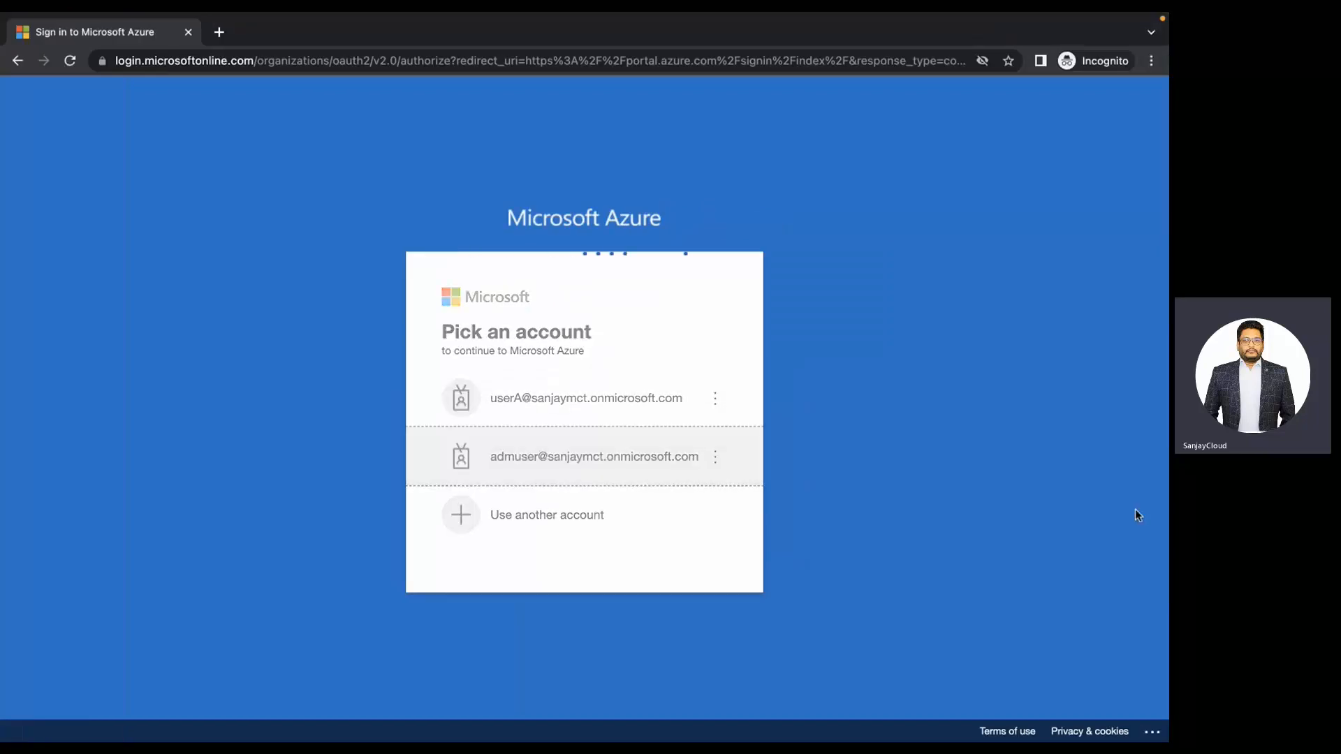
pyautogui.write('••')
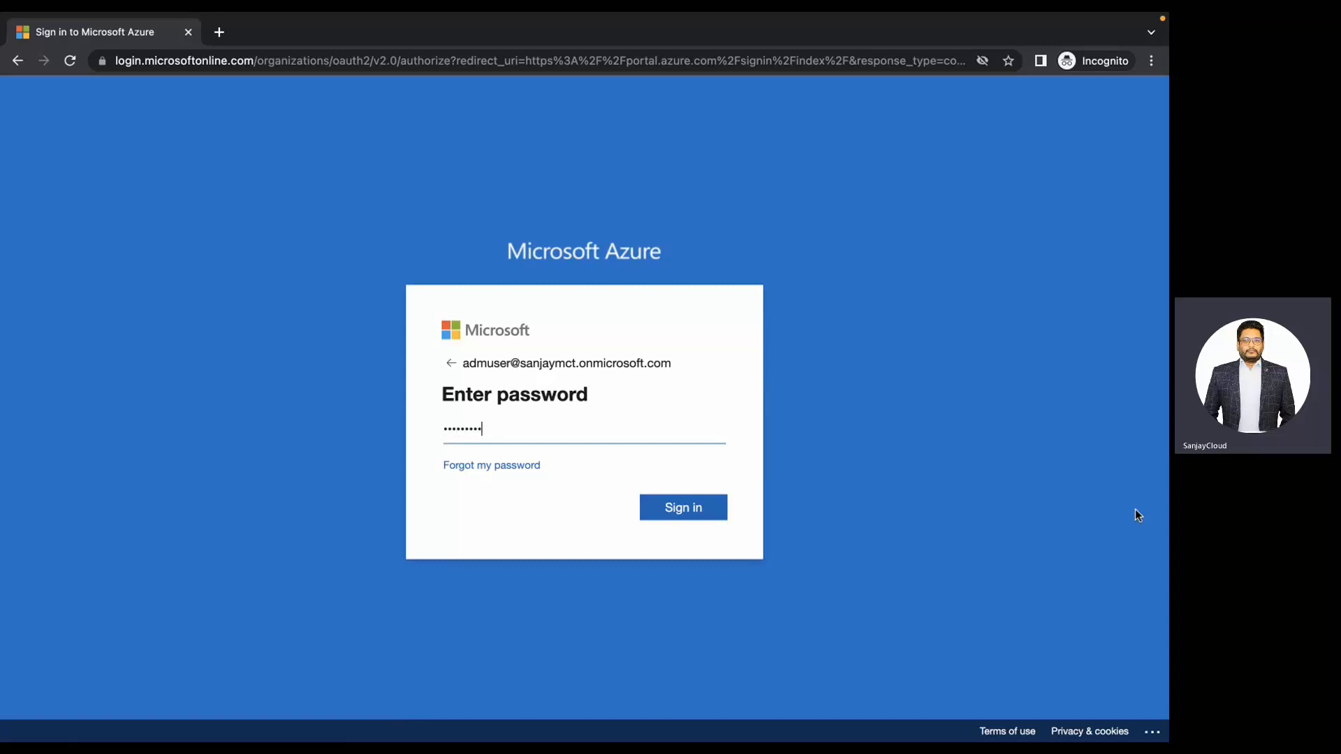
pyautogui.press('Return')
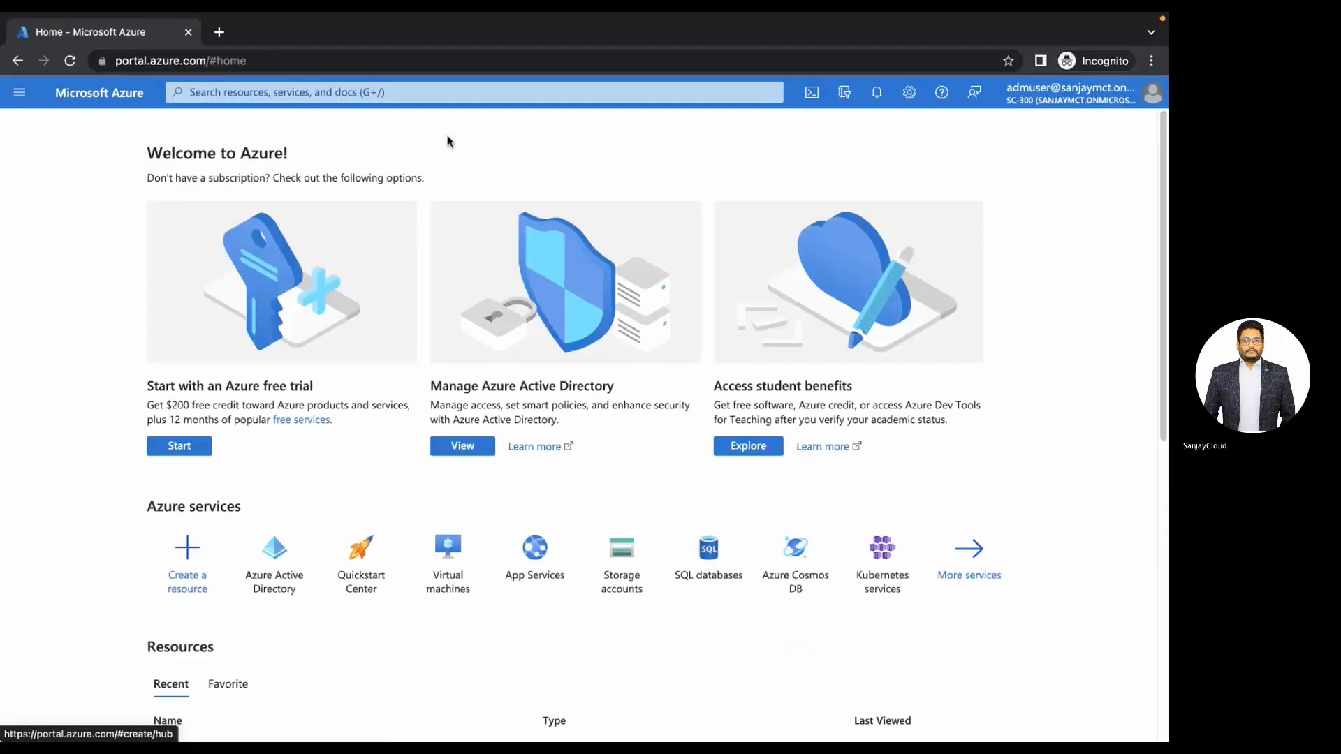
# - Open the sign-in logs for the users of the sc-300 Azure Active Directory tenant
pyautogui.click(442, 92)
pyautogui.click(228, 176)
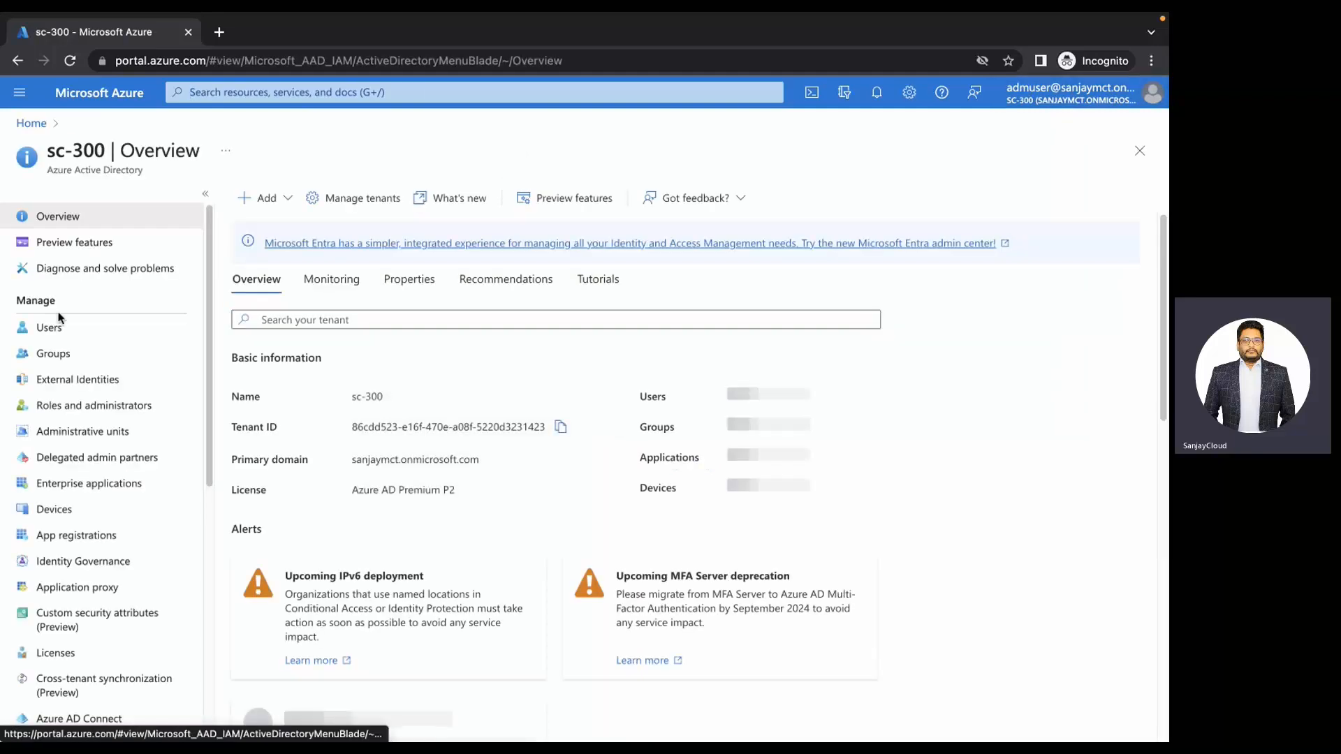
pyautogui.click(52, 329)
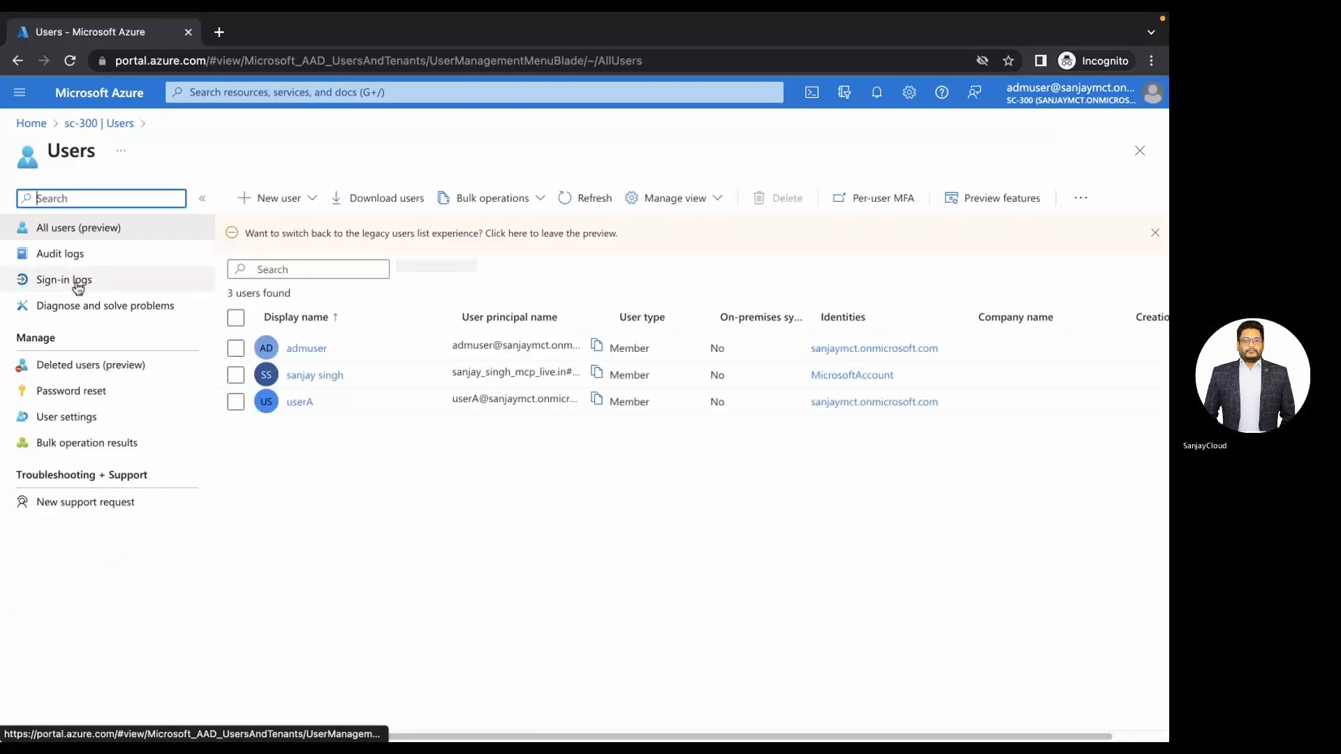
pyautogui.click(75, 282)
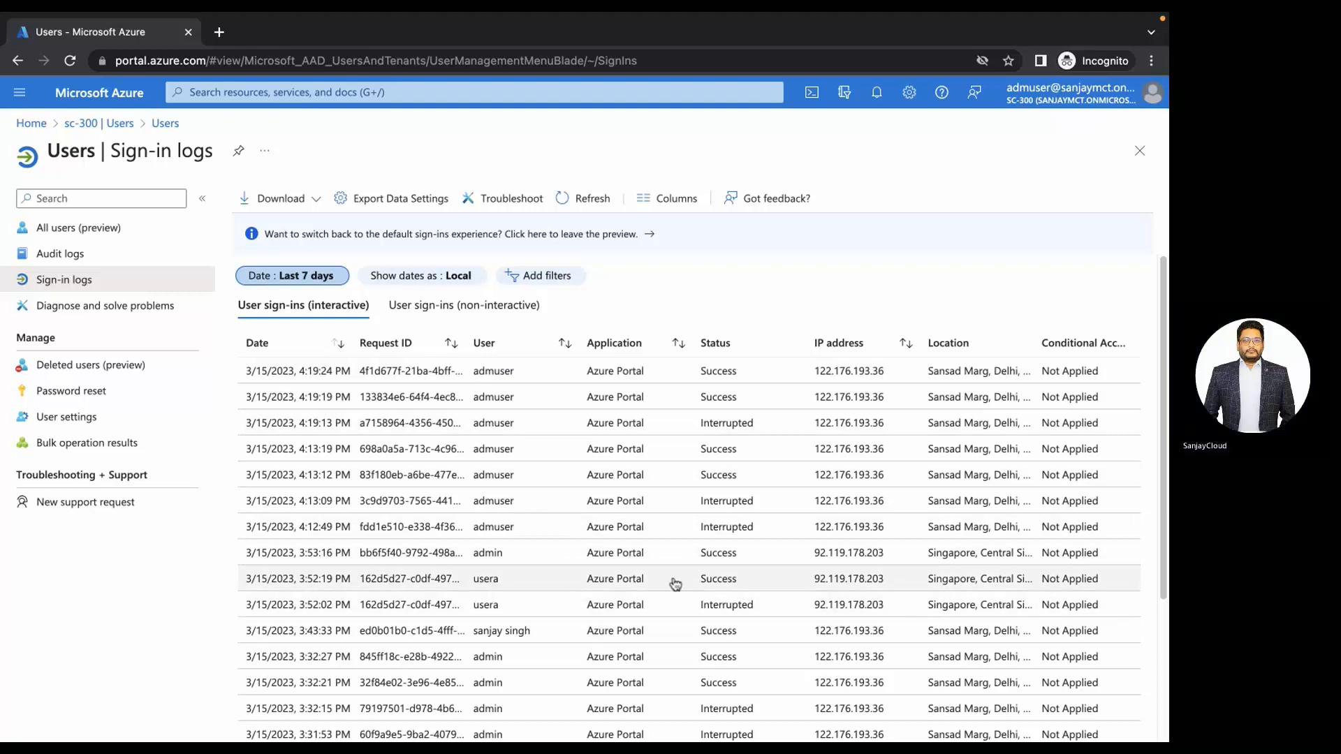
# - Open usera's successful sign-in from 3/15/2023, 3:52:19 PM, and examine its location and IP address
pyautogui.click(520, 581)
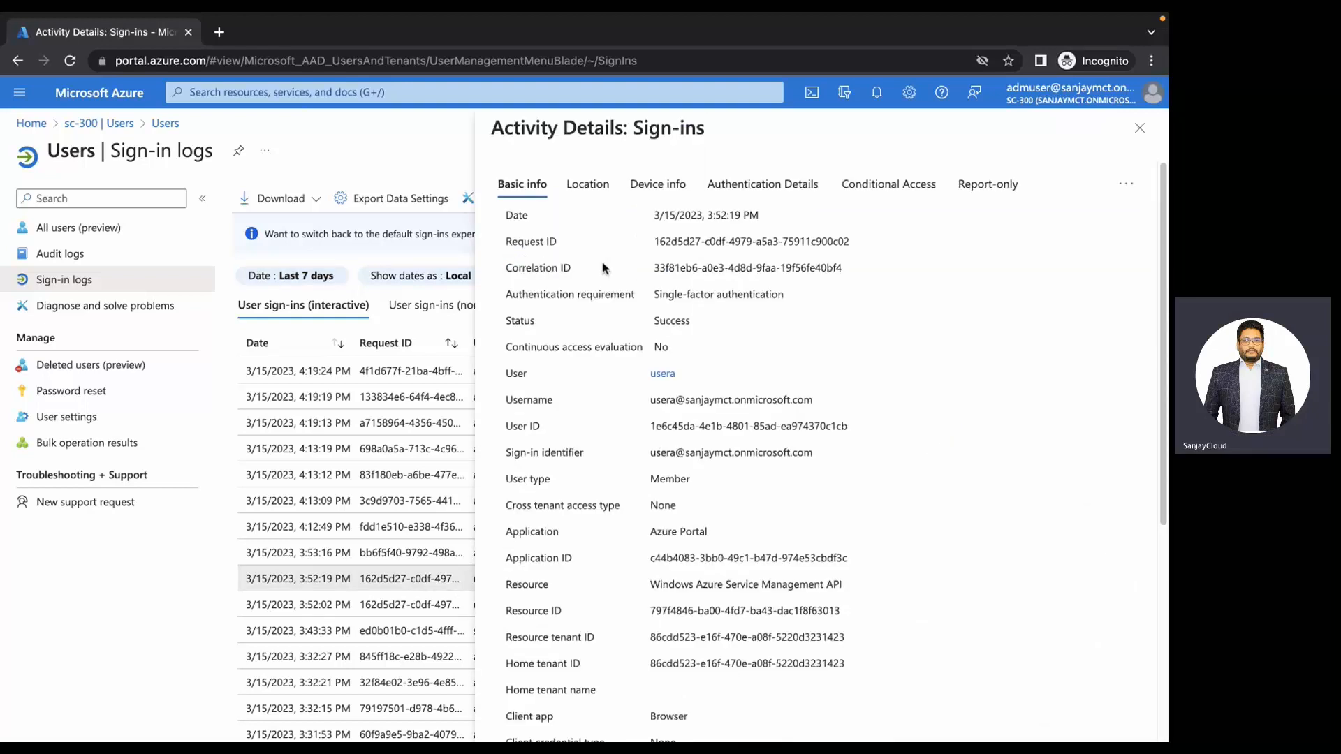
pyautogui.click(588, 187)
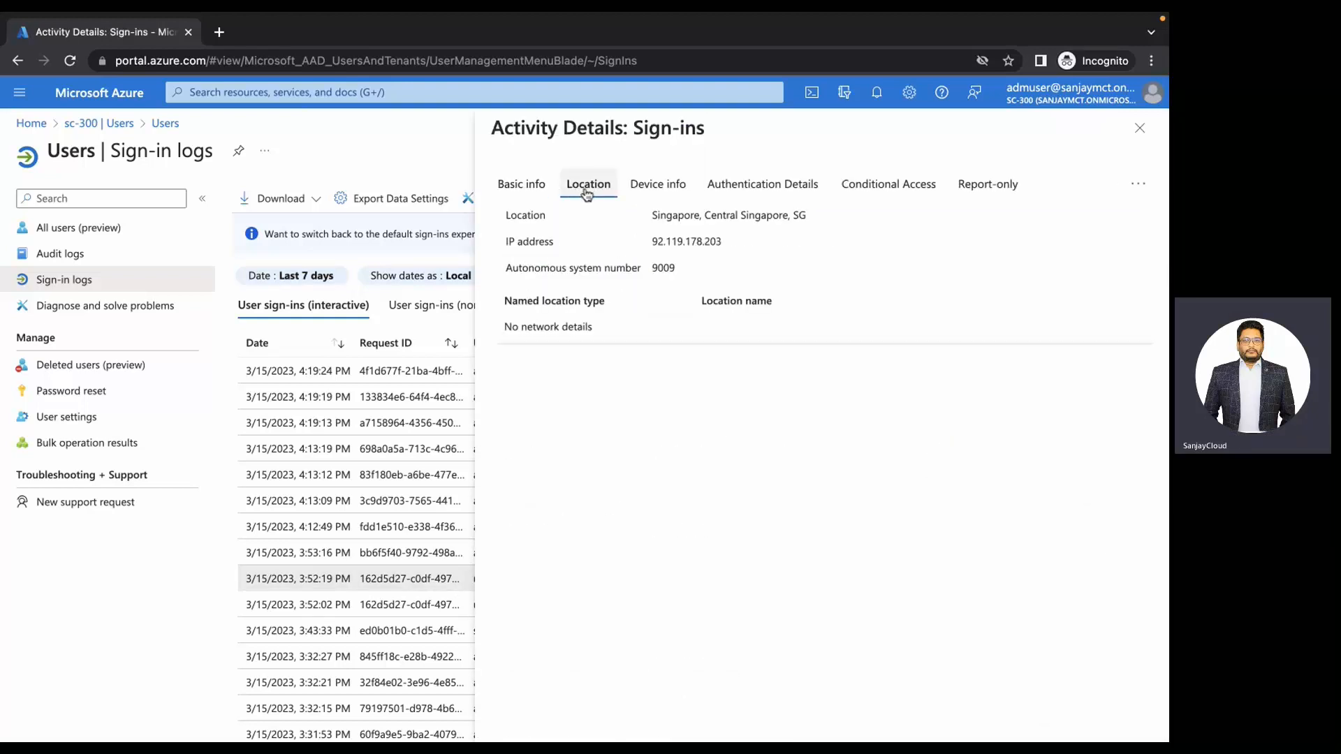
pyautogui.moveTo(651, 215); pyautogui.dragTo(824, 219)
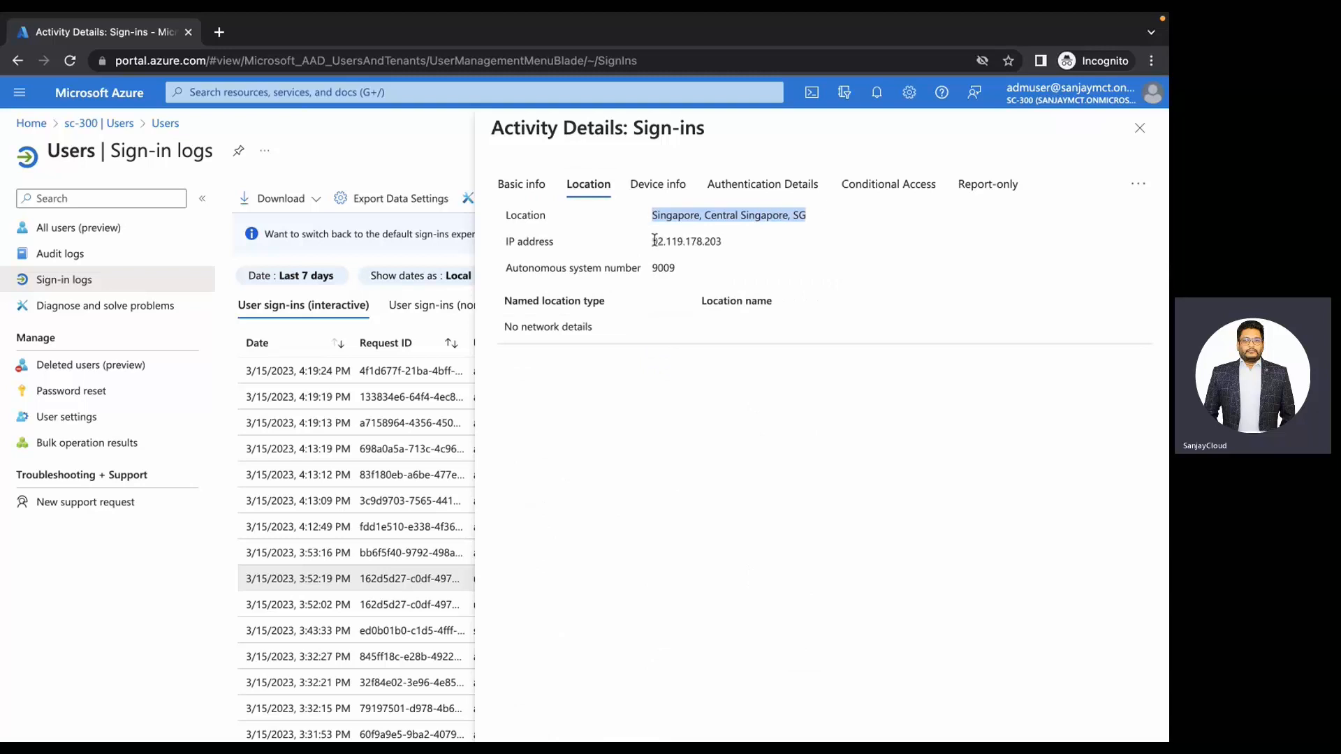
pyautogui.moveTo(655, 240); pyautogui.dragTo(749, 250)
# - Examine the browser and operating system in usera's sign-in device info, and close the activity details
pyautogui.click(674, 184)
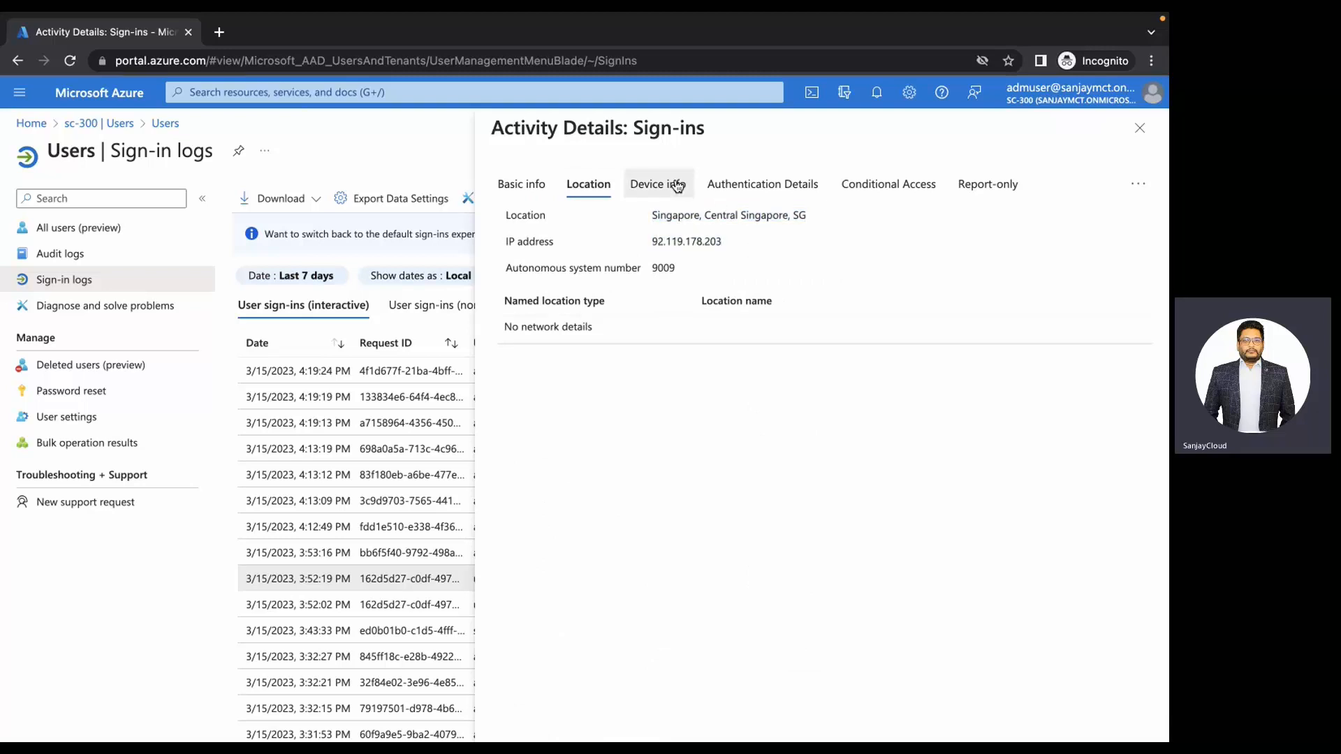
pyautogui.moveTo(602, 246); pyautogui.dragTo(673, 271)
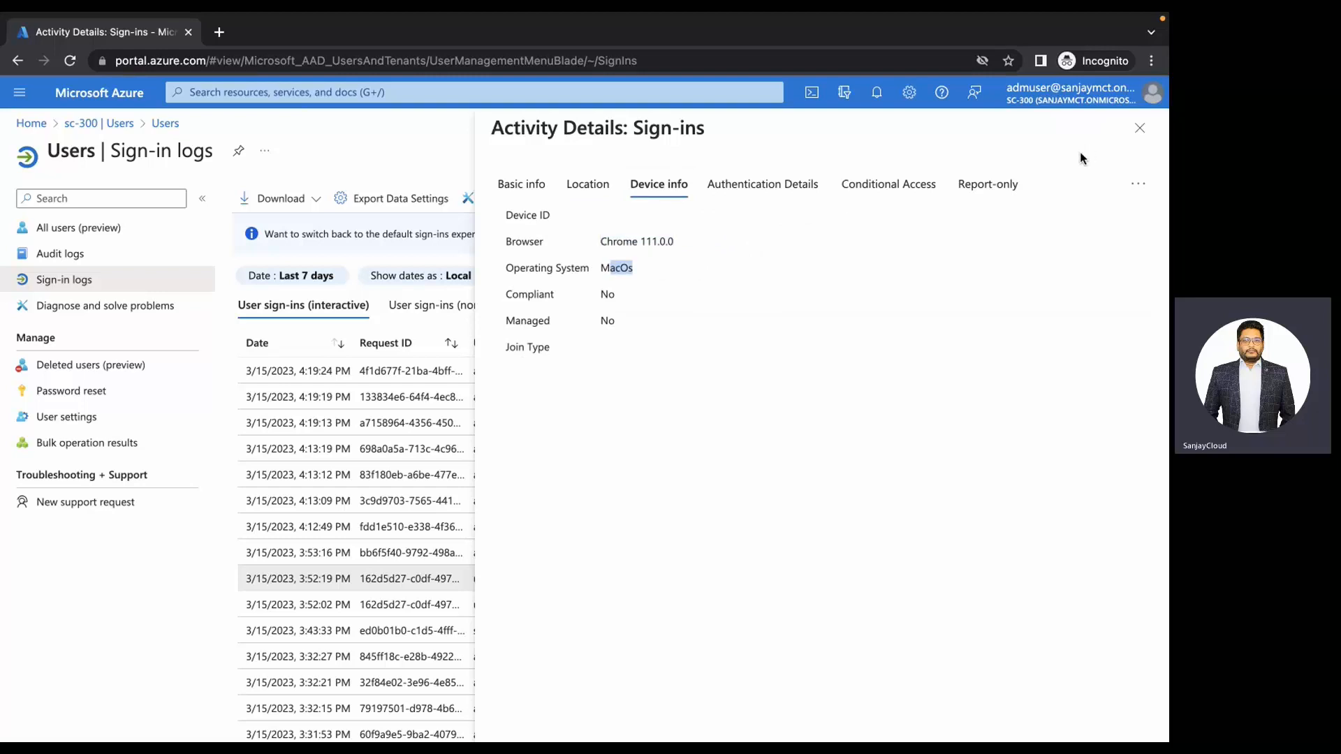
pyautogui.click(1139, 128)
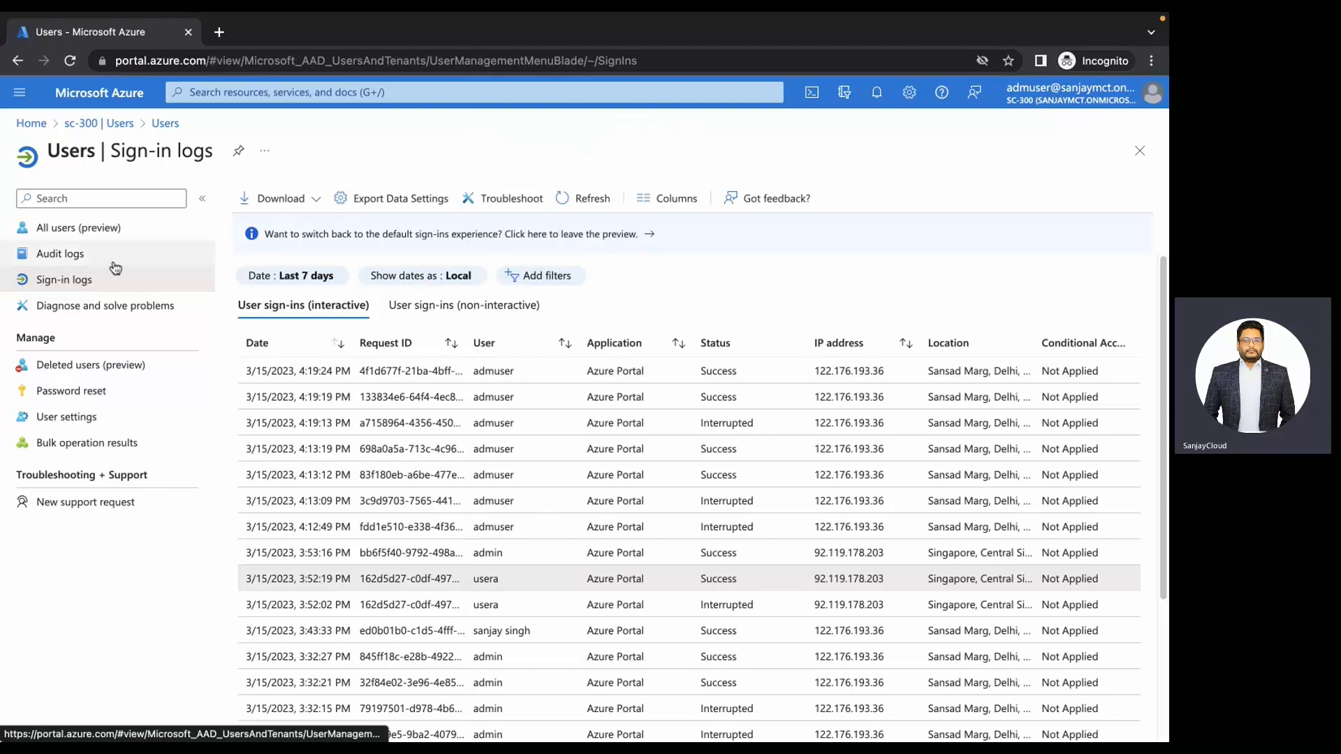
# - Open the audit logs, switch to the list of all users, and return to the sc-300 tenant page
pyautogui.click(81, 256)
pyautogui.click(87, 227)
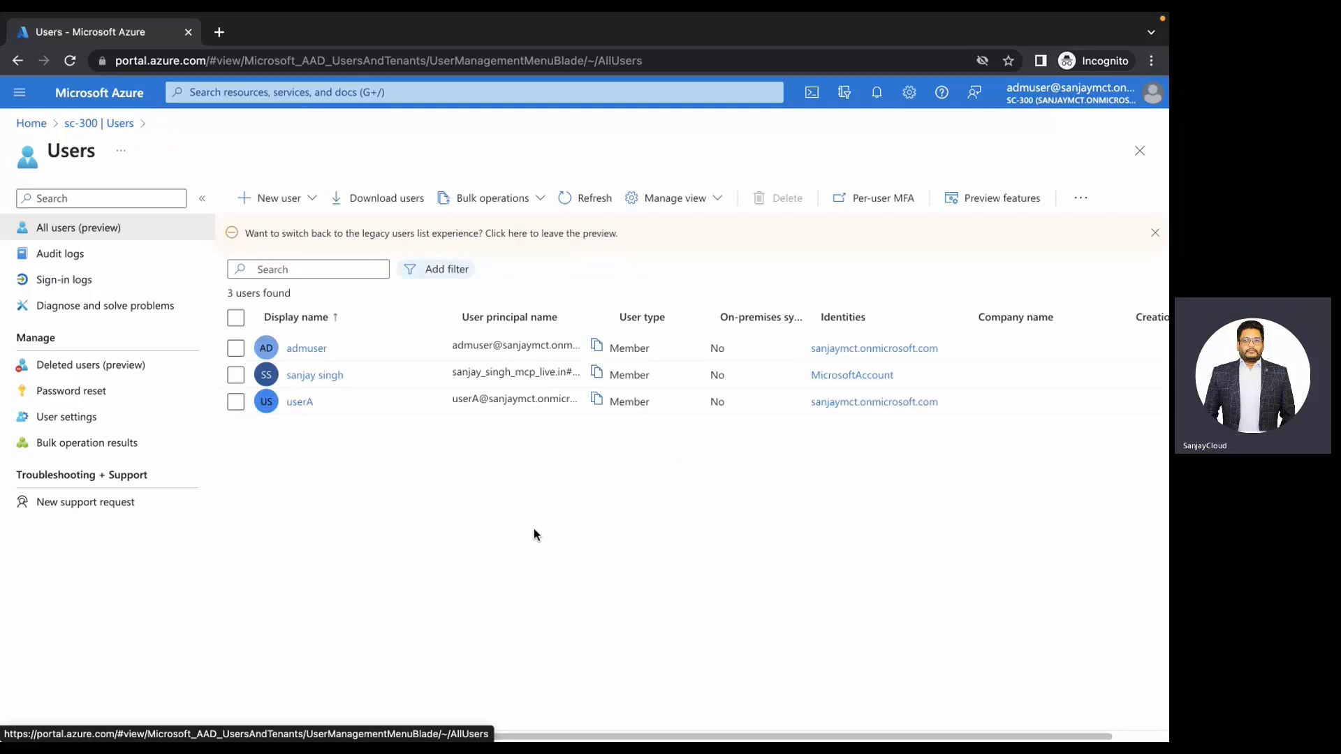
pyautogui.click(105, 124)
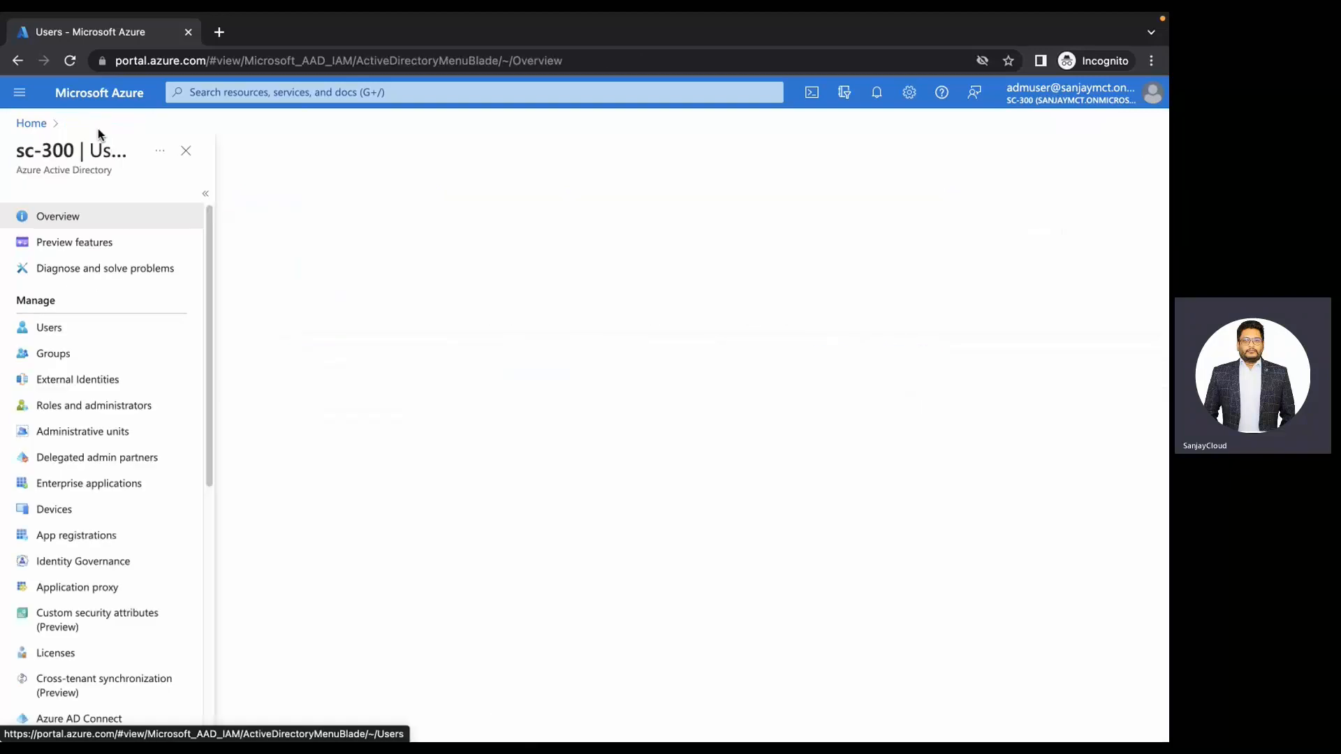